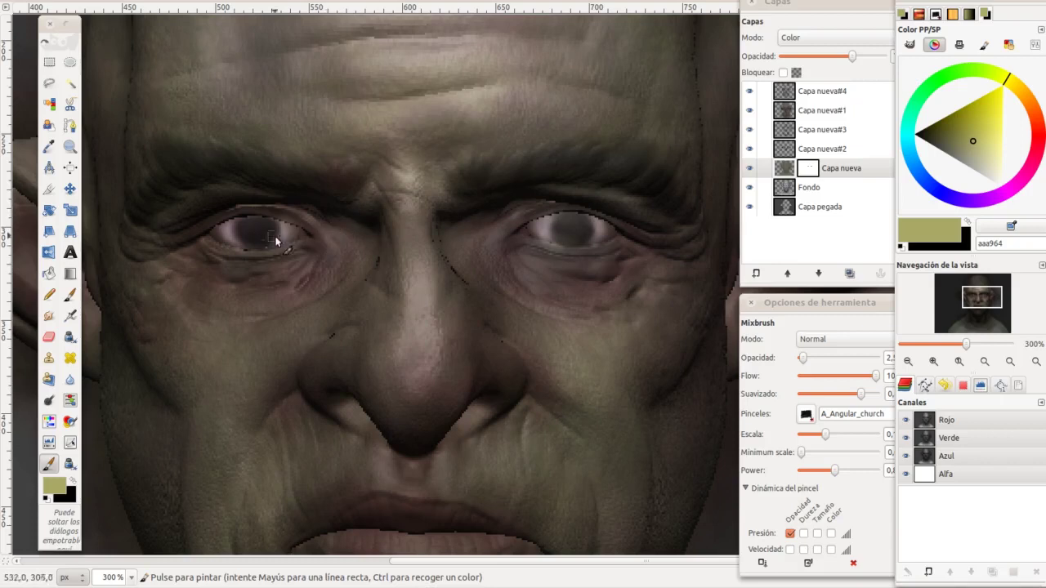
# Paint both irises yellow-green on the Capa nueva#1 layer
pyautogui.click(783, 107)
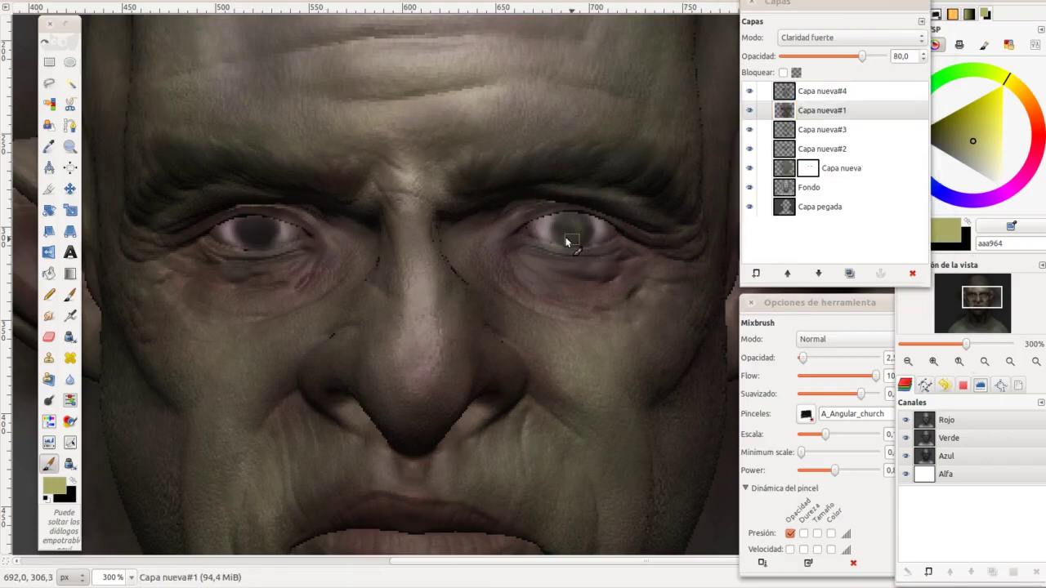
pyautogui.moveTo(569, 229); pyautogui.dragTo(583, 243)
pyautogui.click(573, 220)
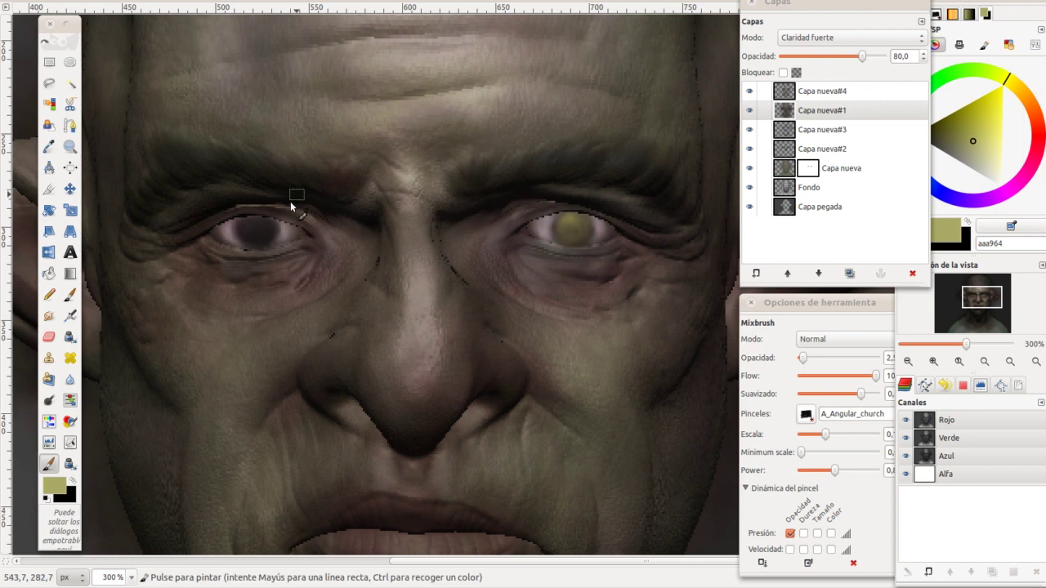
pyautogui.click(247, 242)
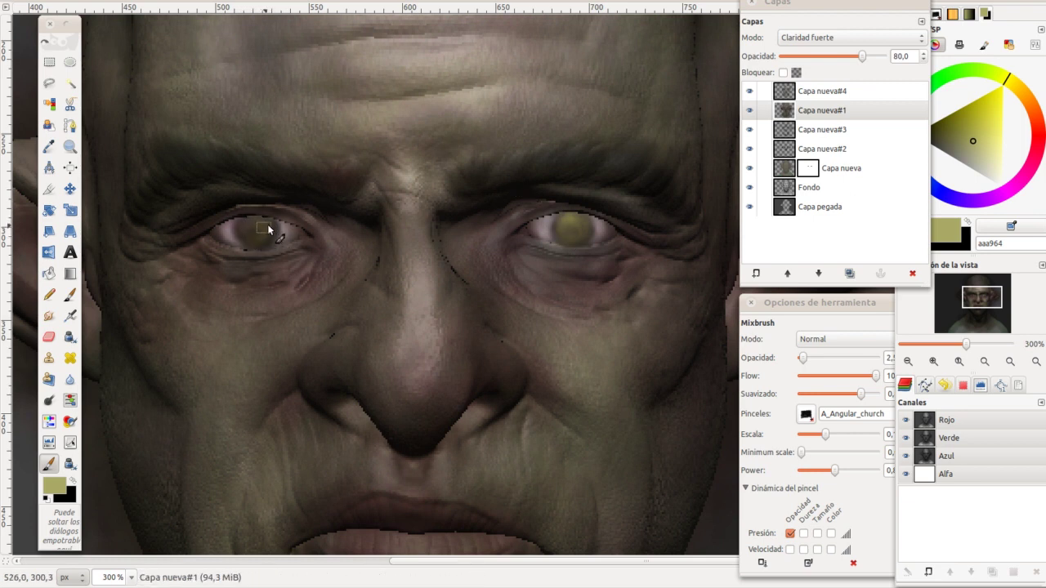
pyautogui.click(261, 239)
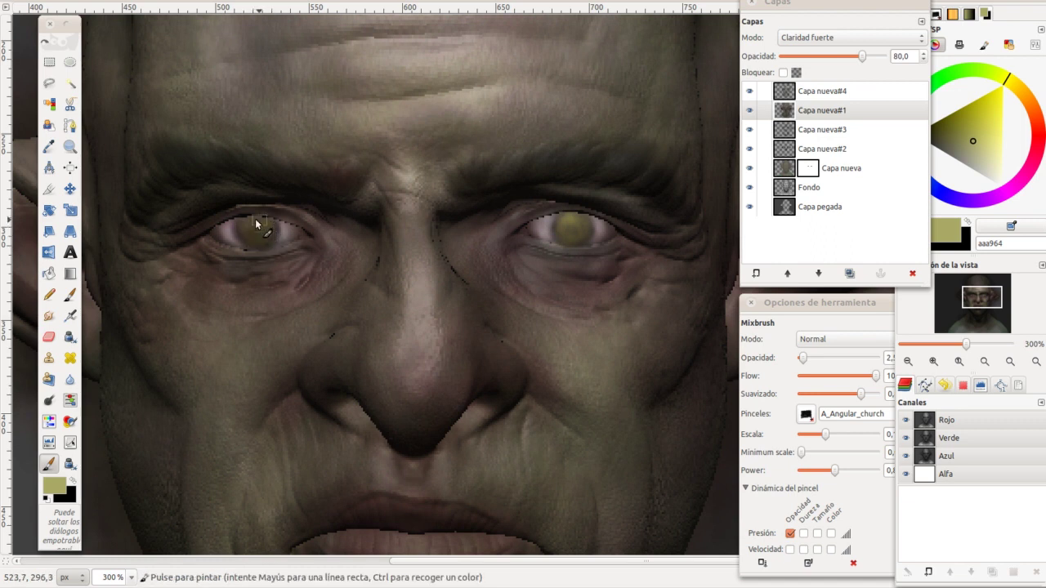
pyautogui.click(571, 229)
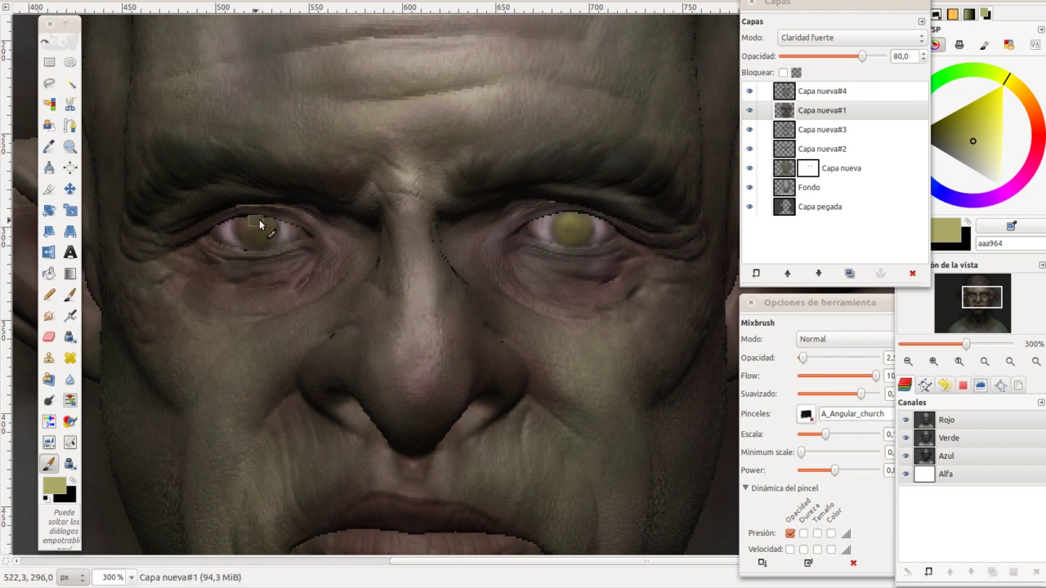
pyautogui.click(258, 235)
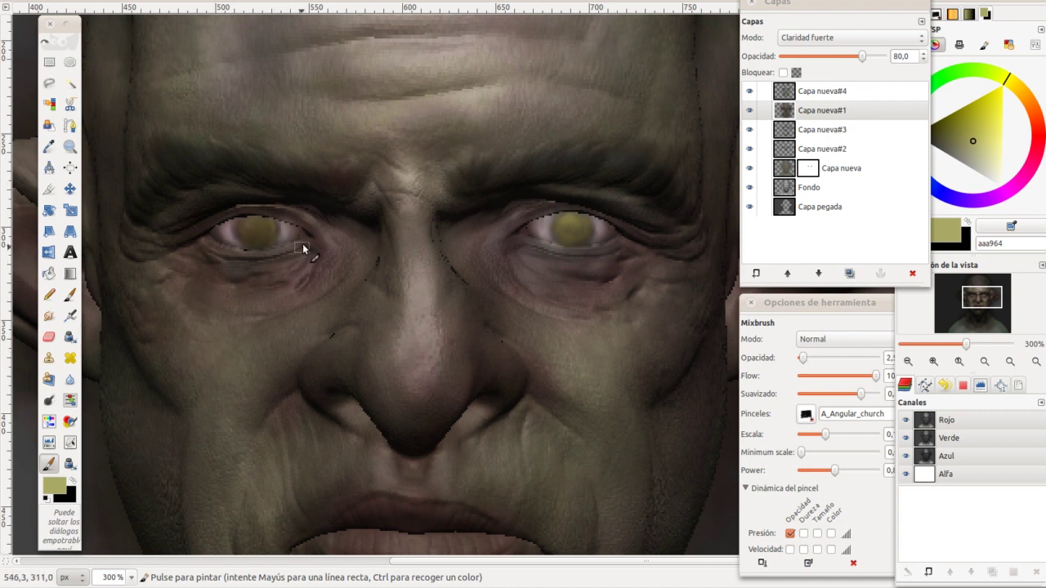
# Darken the iris centres with a smaller black brush
pyautogui.press('x')
pyautogui.press('[')
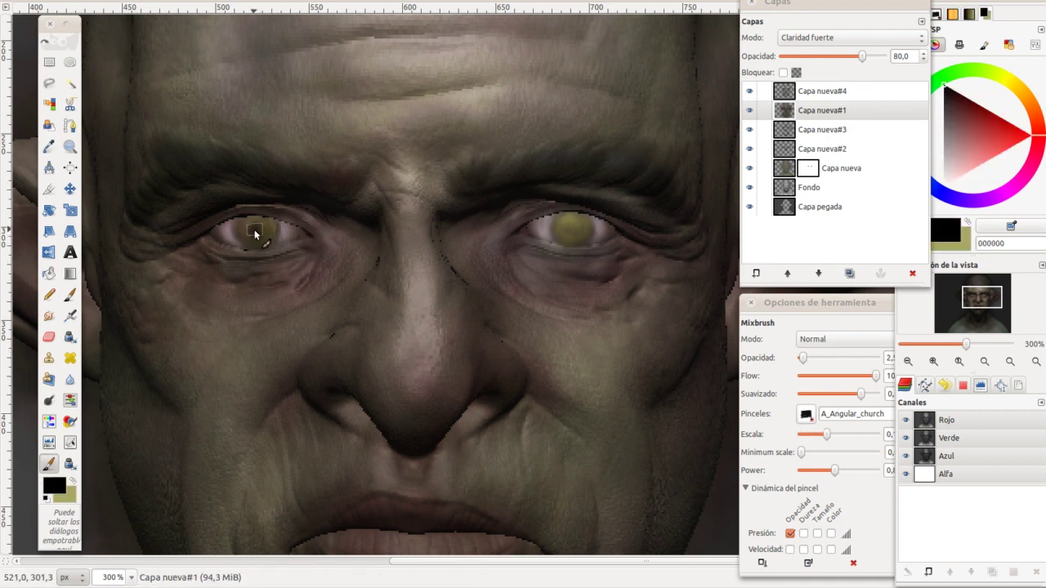
pyautogui.moveTo(565, 231); pyautogui.dragTo(571, 232)
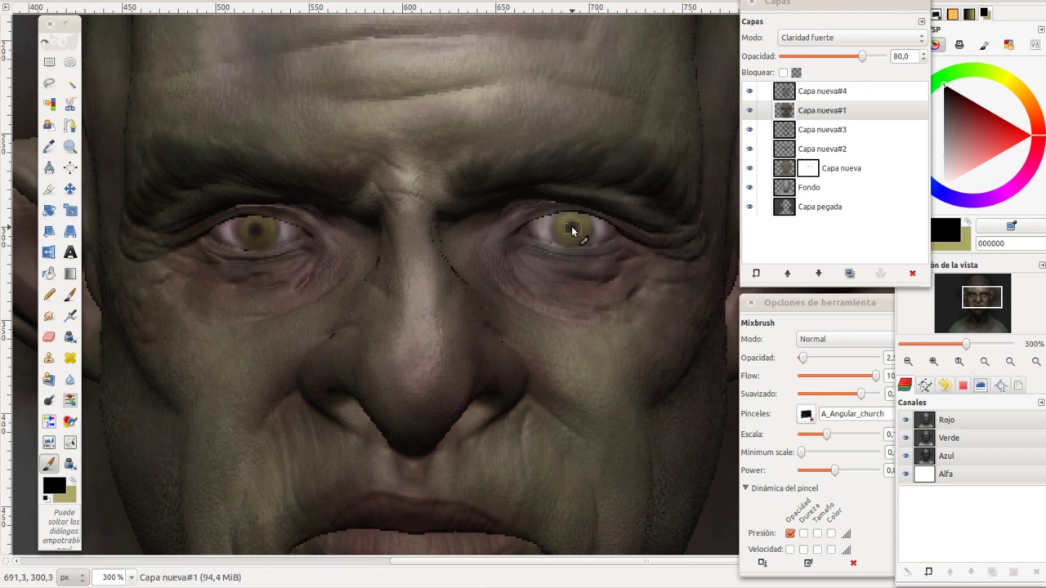
pyautogui.moveTo(587, 238); pyautogui.dragTo(577, 230)
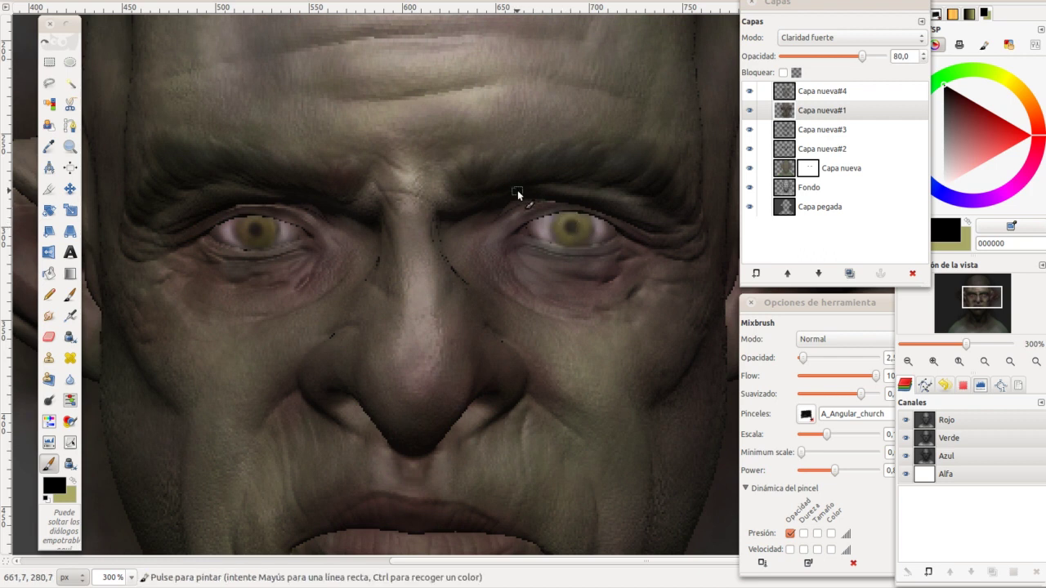
pyautogui.press('-')
pyautogui.press('-')
# Check the whole head zoomed out, then zoom back in and brighten the left iris
pyautogui.scroll(-1, 417, 176)
pyautogui.scroll(-1, 417, 175)
pyautogui.hscroll(3, 417, 175)
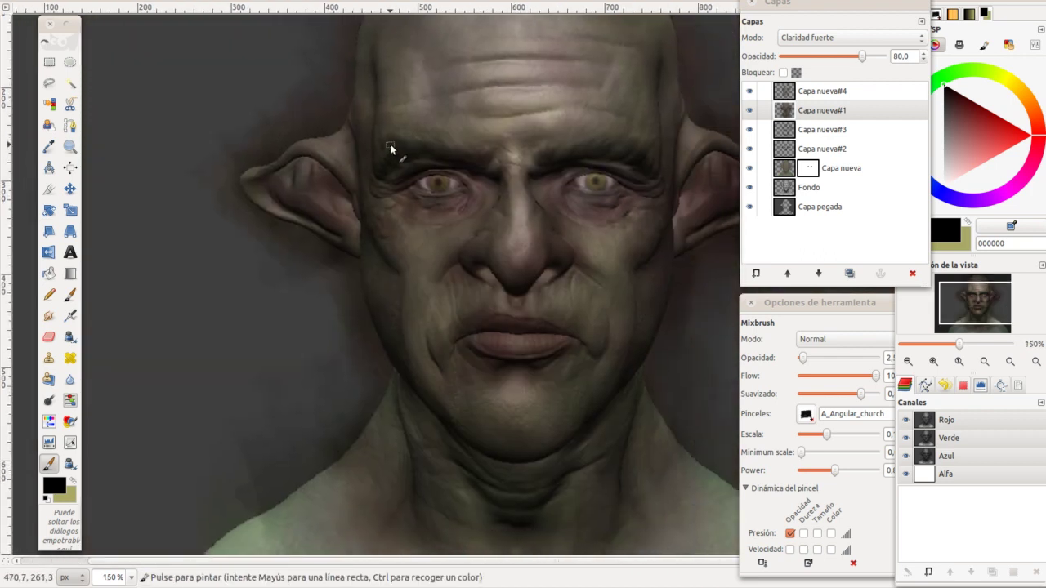
pyautogui.press('-')
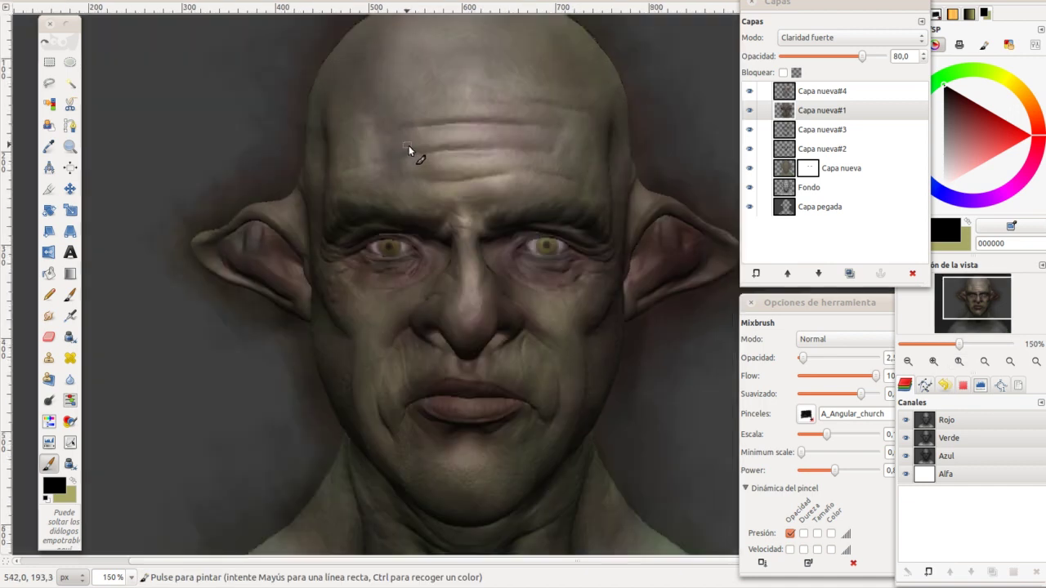
pyautogui.press('+')
pyautogui.press('+')
pyautogui.press('+')
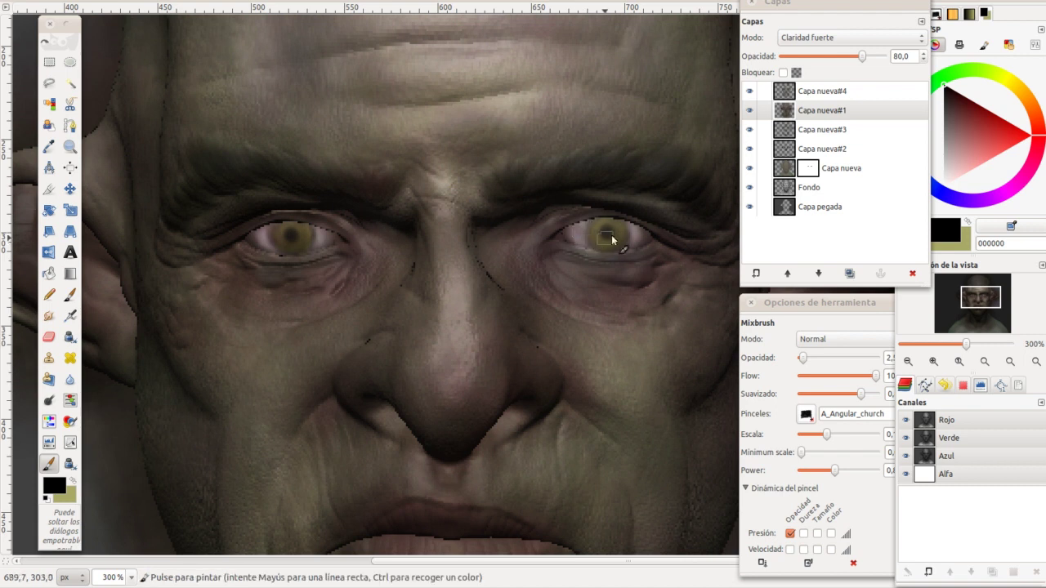
pyautogui.click(286, 237)
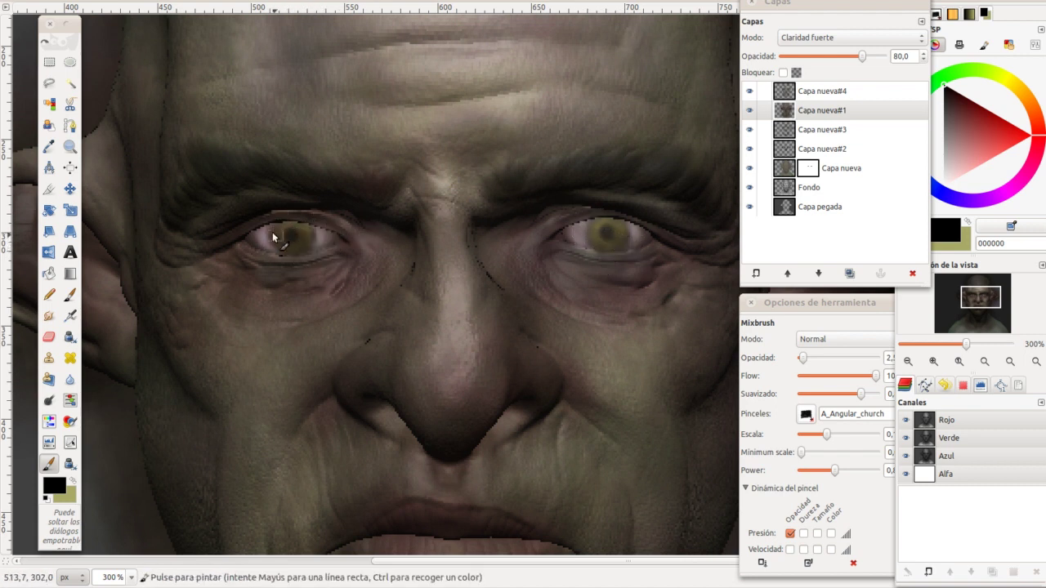
# Repaint both irises with more yellow-green paint
pyautogui.scroll(-2, 397, 168)
pyautogui.scroll(-1, 428, 175)
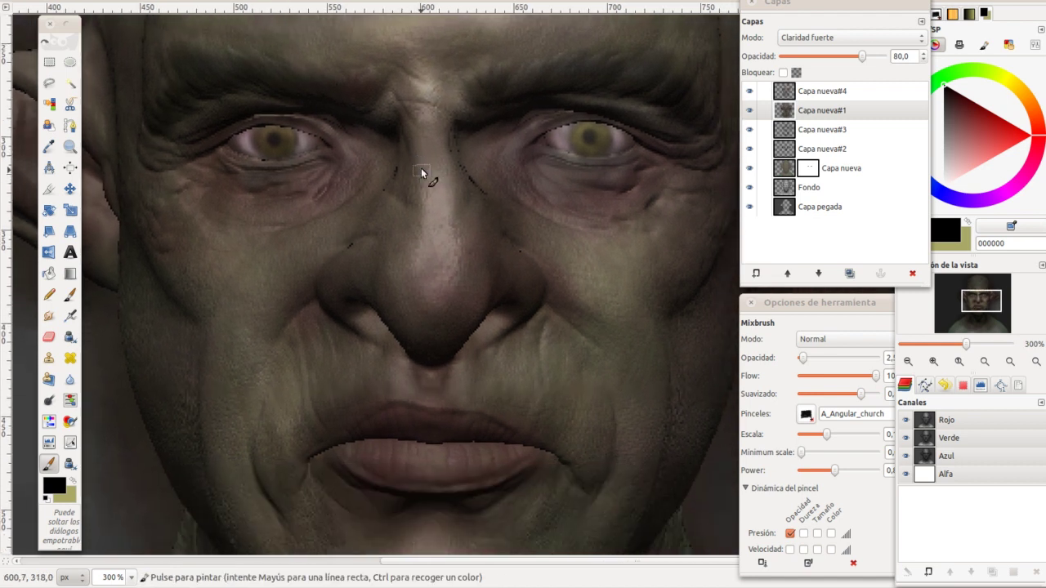
pyautogui.scroll(1, 434, 147)
pyautogui.click(585, 174)
pyautogui.click(267, 173)
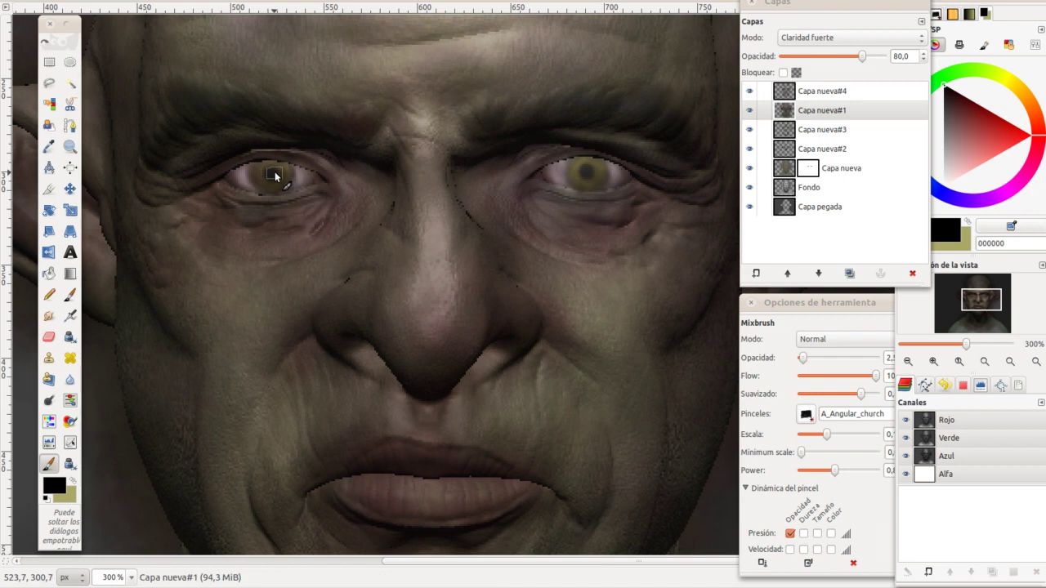
pyautogui.click(575, 178)
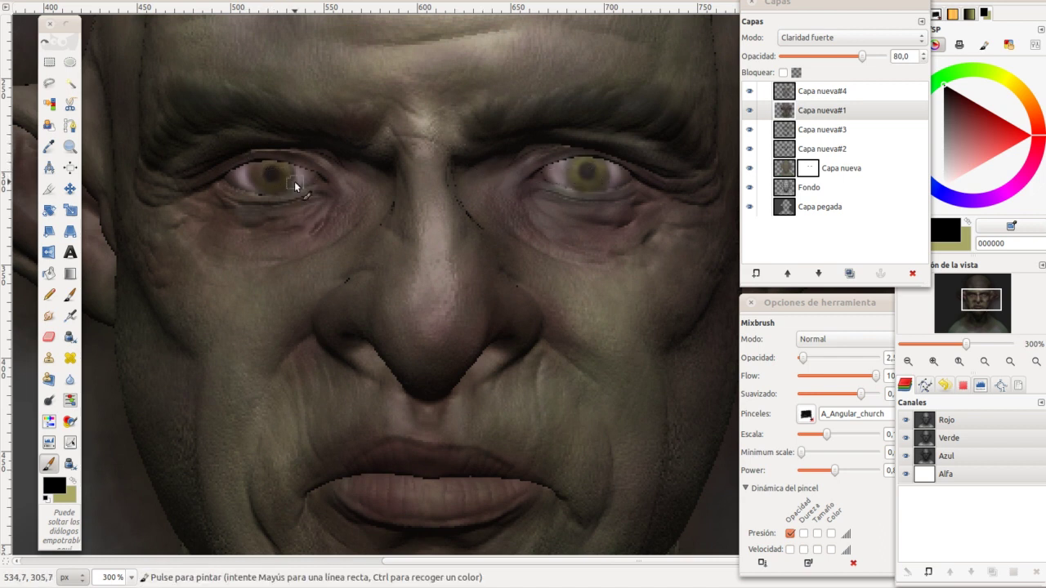
pyautogui.click(265, 177)
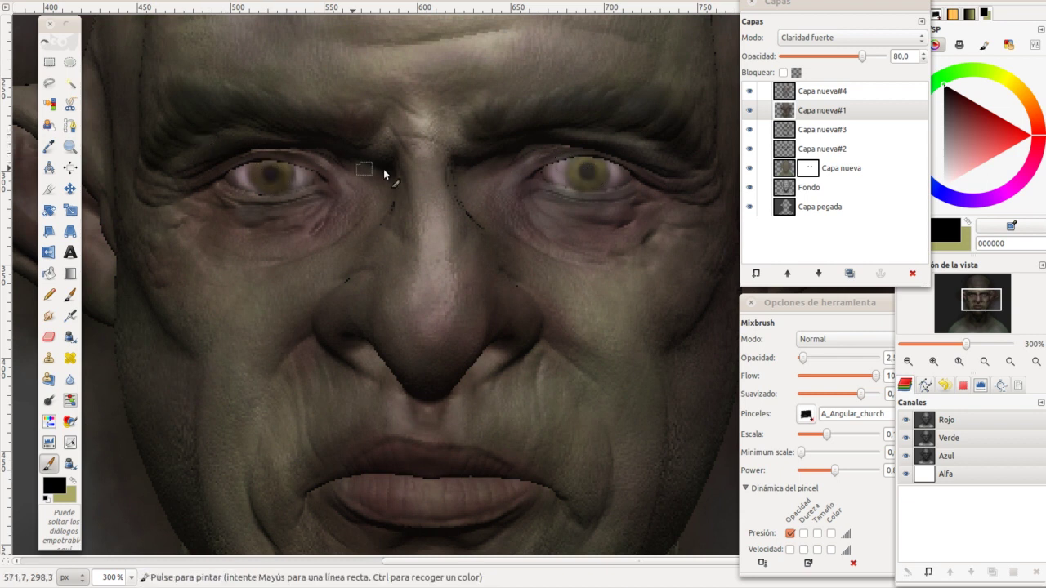
# Recentre on the face, lighten the left iris and sample aaa964 as the painting colour
pyautogui.press('-')
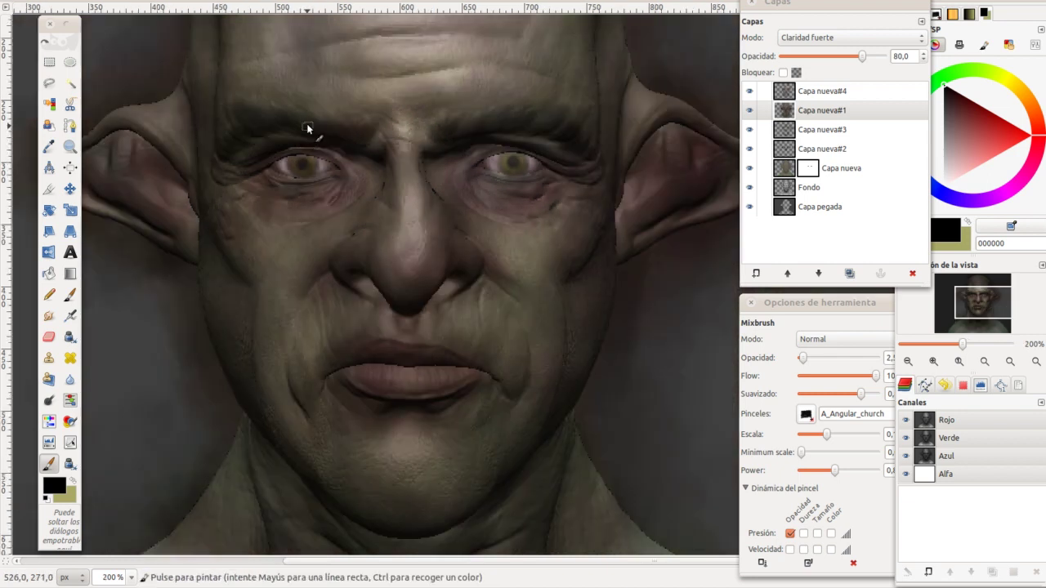
pyautogui.press('-')
pyautogui.press('-')
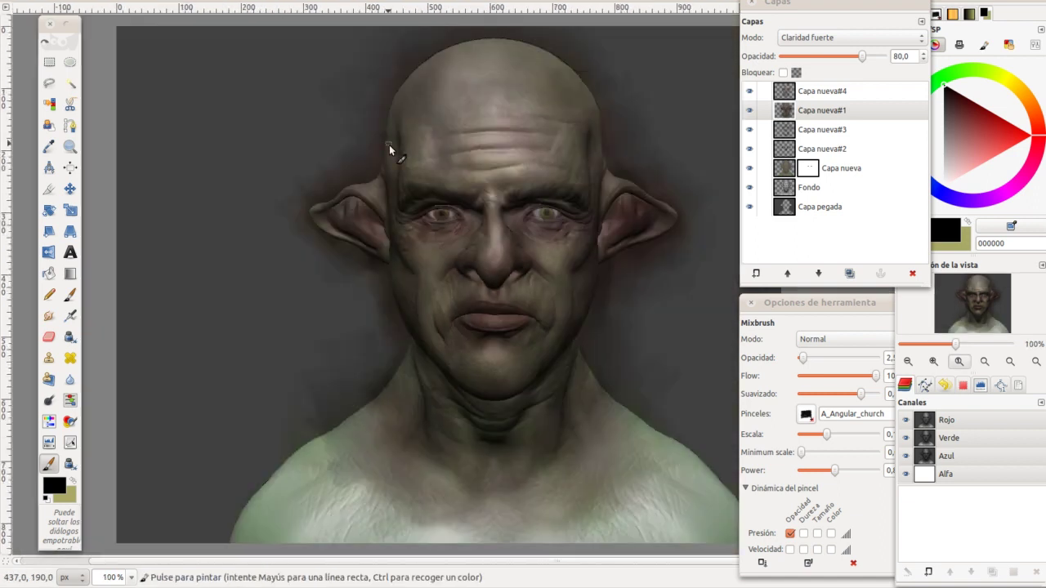
pyautogui.moveTo(389, 144); pyautogui.dragTo(359, 130)
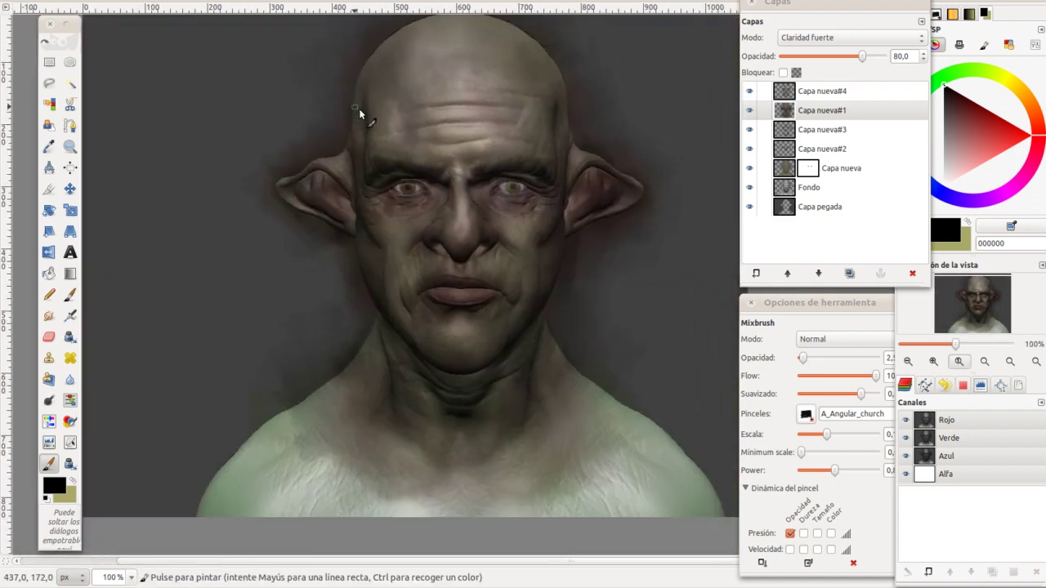
pyautogui.press('+')
pyautogui.press('+')
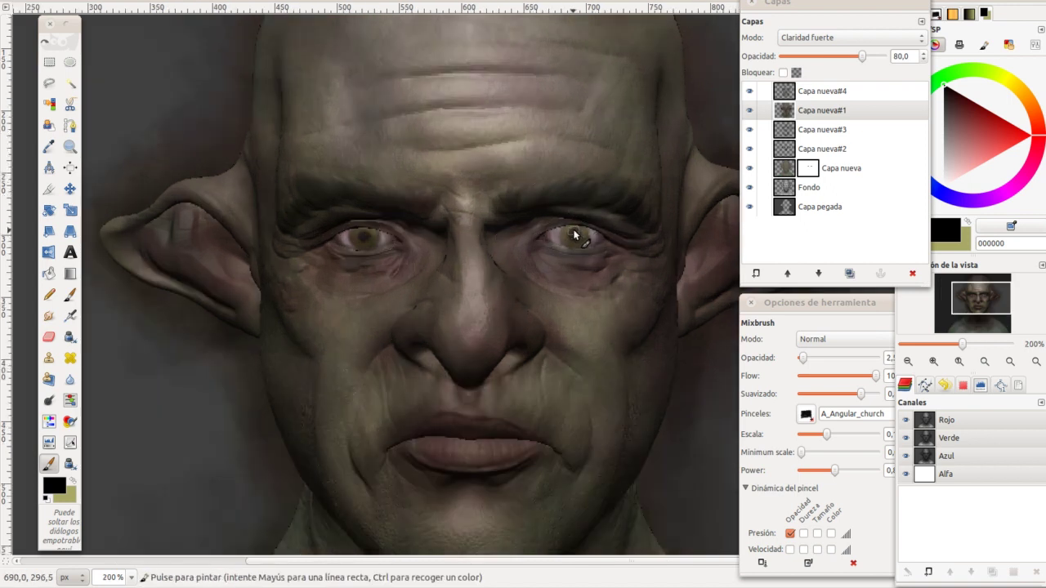
pyautogui.click(362, 239)
pyautogui.click(362, 233)
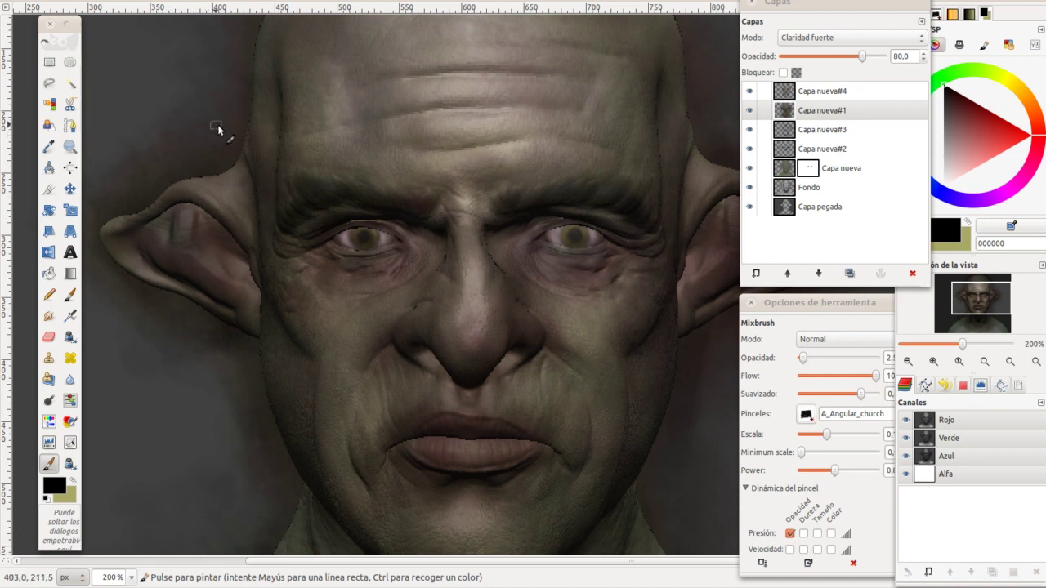
pyautogui.scroll(-2, 265, 170)
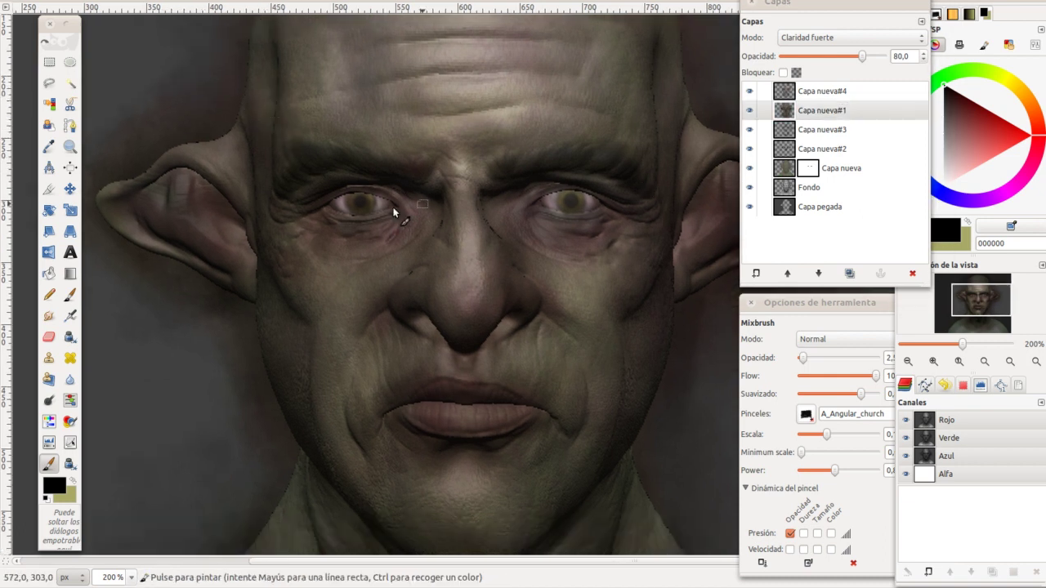
pyautogui.keyDown('ctrl'); pyautogui.click(381, 213); pyautogui.keyUp('ctrl')
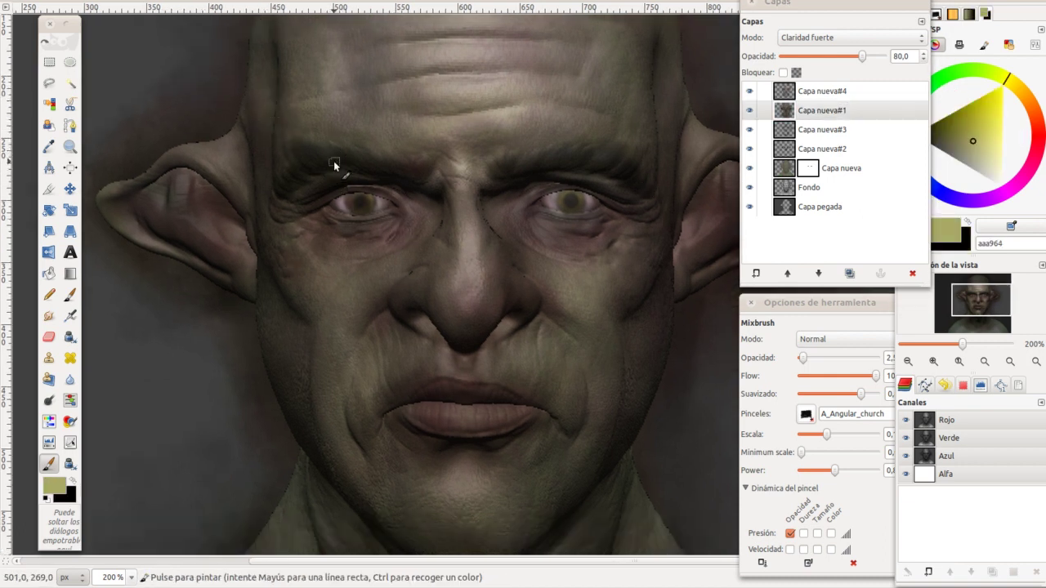
pyautogui.scroll(2, 334, 166)
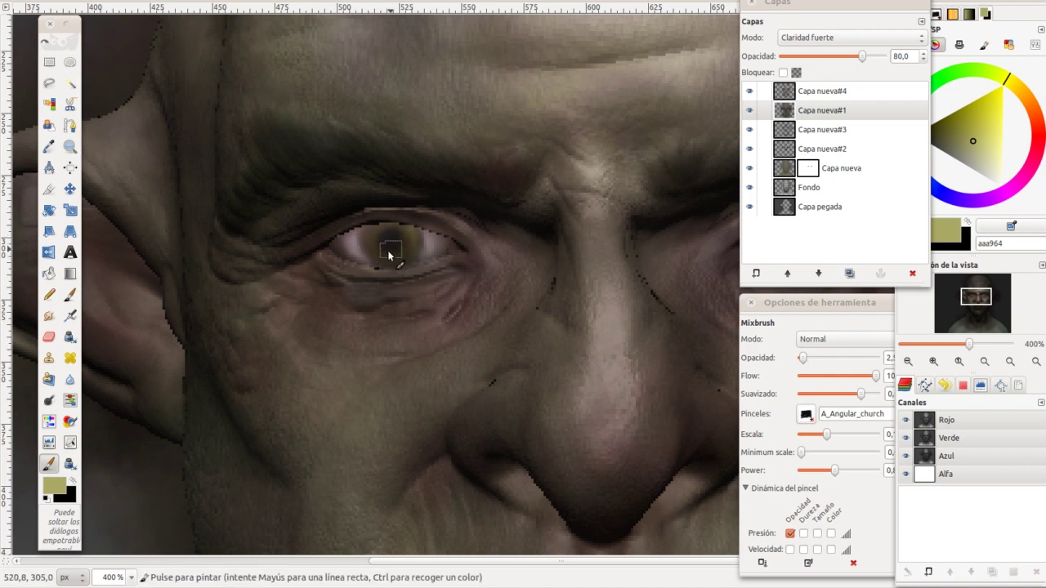
pyautogui.hscroll(5, 546, 187)
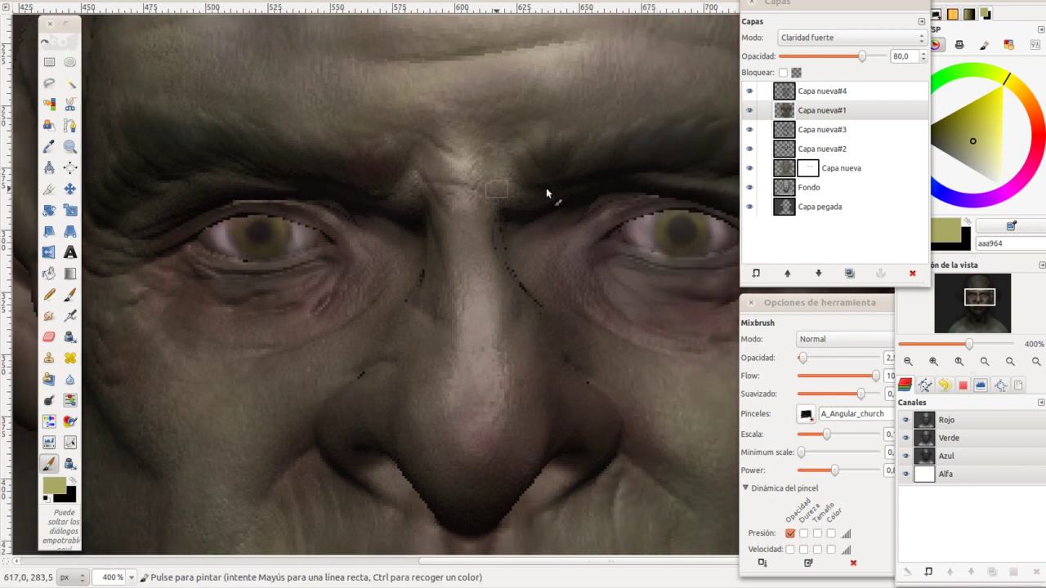
pyautogui.hscroll(3, 546, 187)
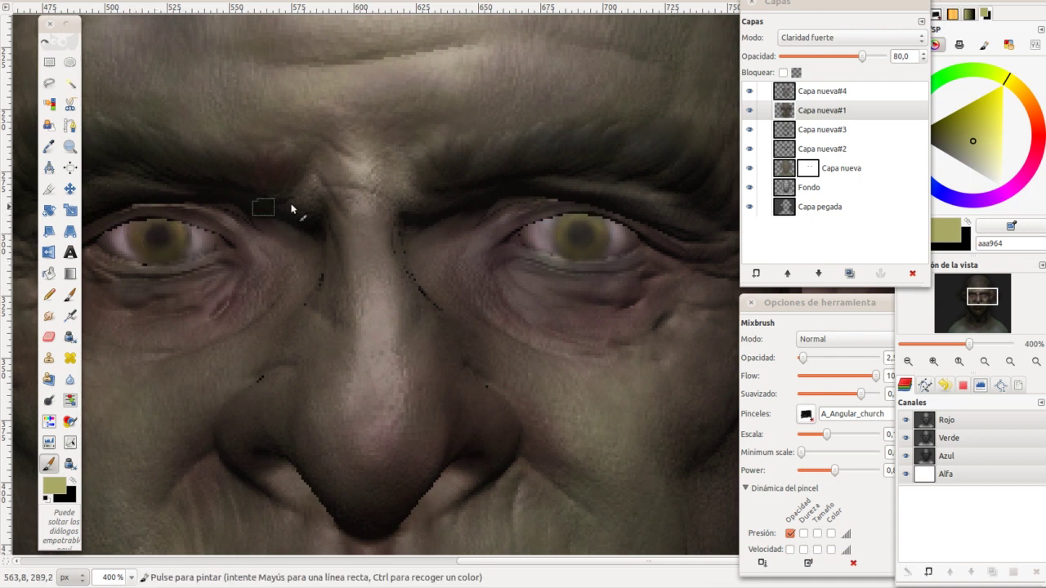
pyautogui.hscroll(-4, 311, 178)
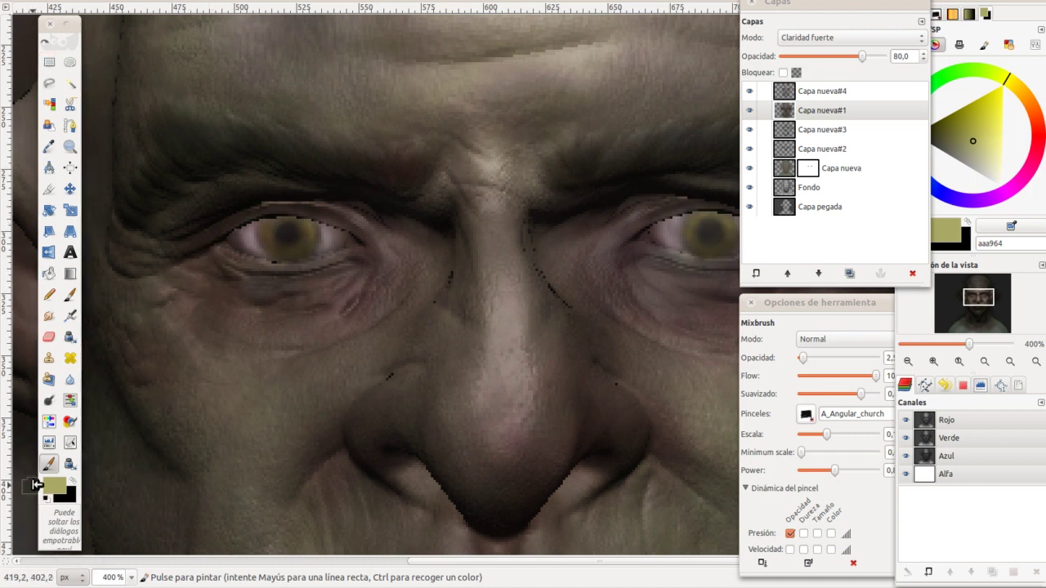
pyautogui.press('x')
pyautogui.press('d')
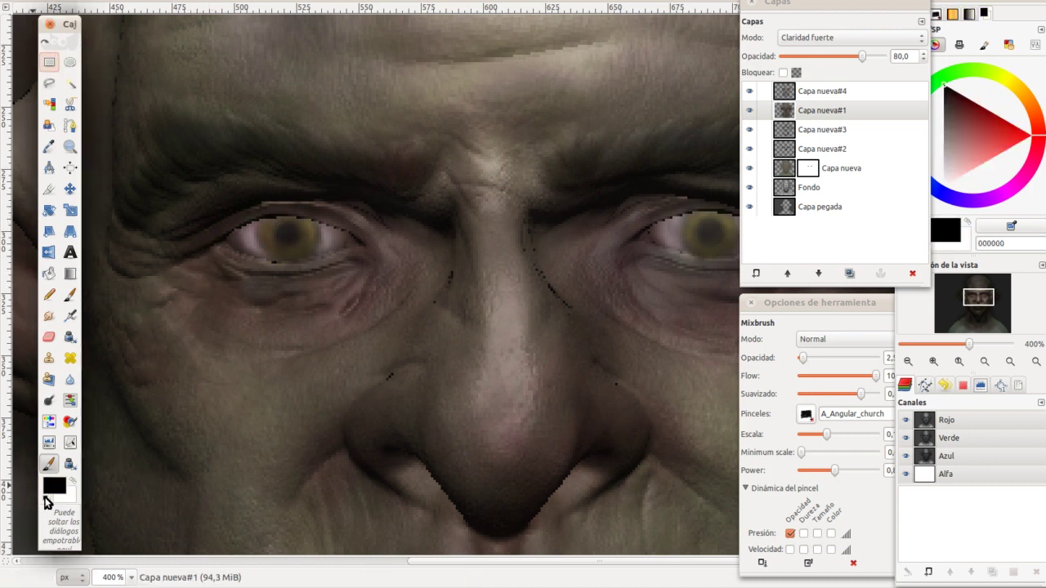
pyautogui.press('x')
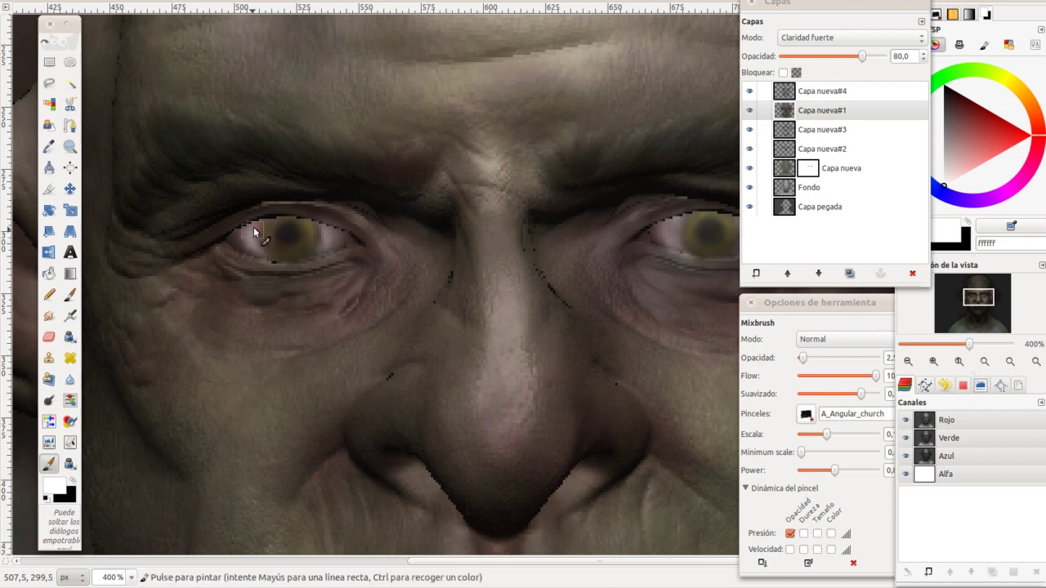
pyautogui.hscroll(3, 576, 187)
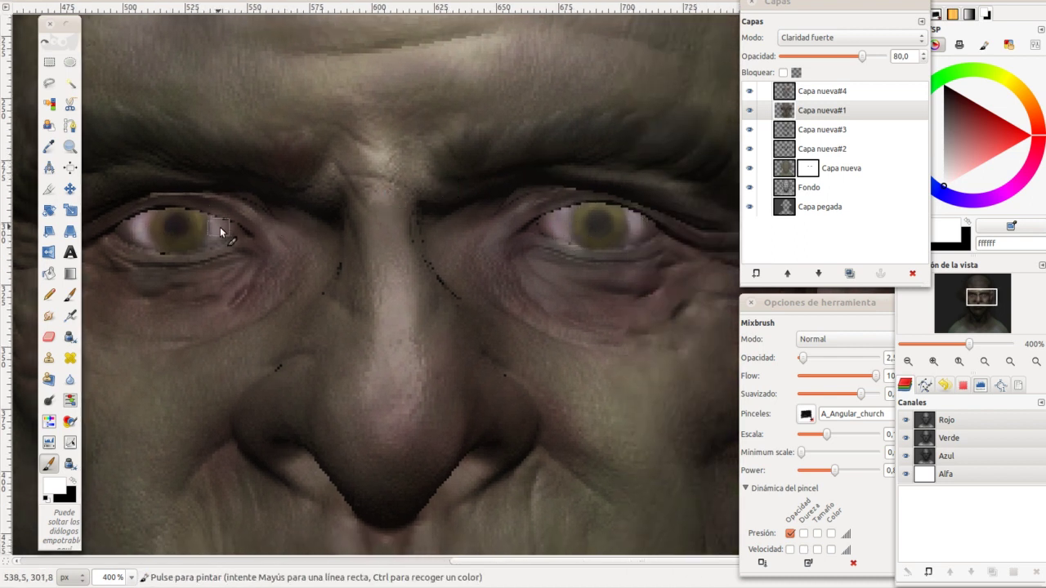
pyautogui.scroll(-1, 245, 163)
pyautogui.scroll(-1, 278, 161)
pyautogui.scroll(-1, 308, 167)
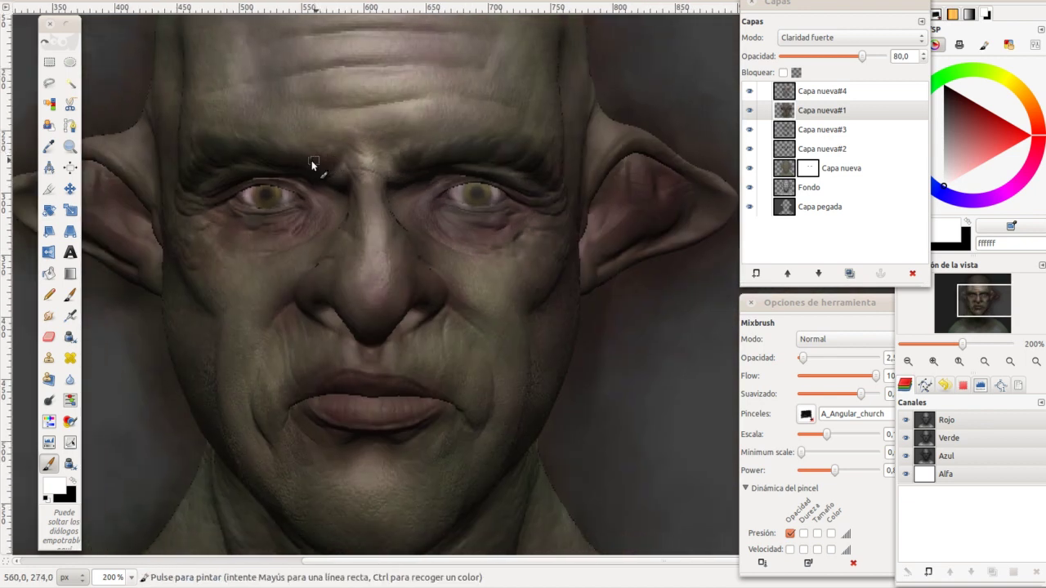
pyautogui.scroll(-1, 286, 155)
pyautogui.hscroll(4, 262, 145)
pyautogui.scroll(1, 268, 230)
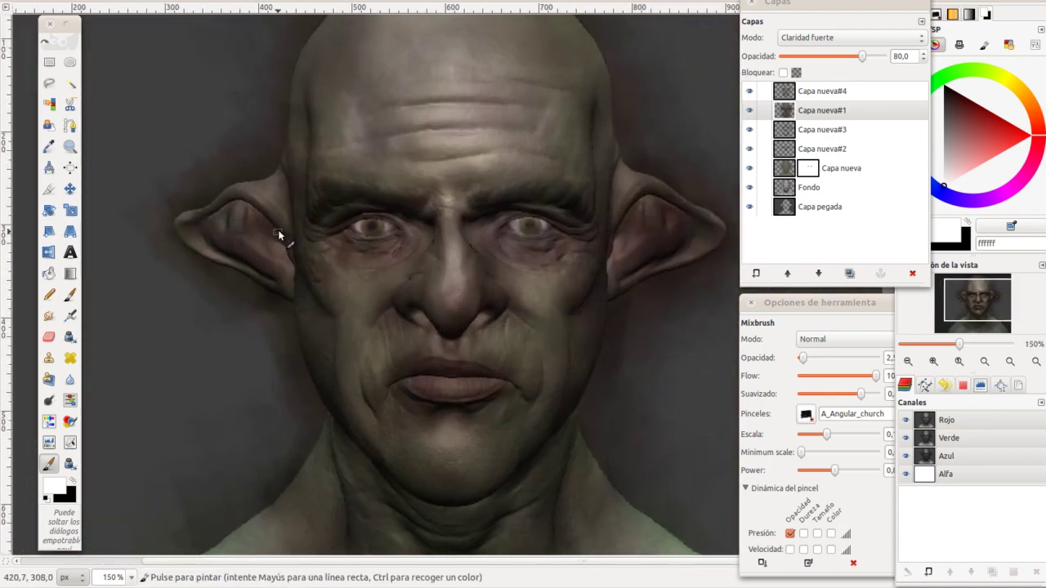
pyautogui.hscroll(1, 306, 204)
pyautogui.scroll(-1, 311, 203)
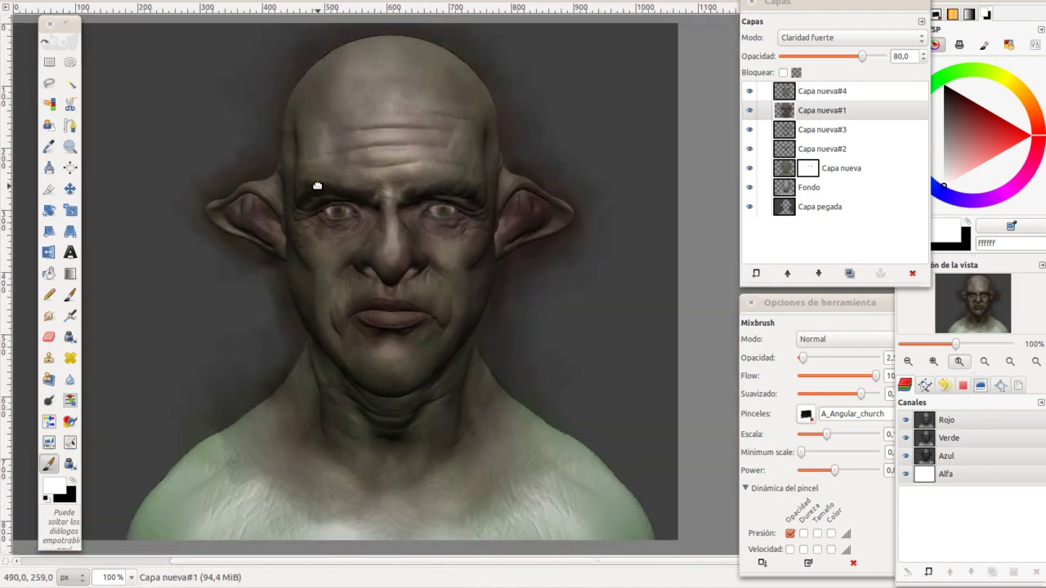
# Select the soft-light layer Capa nueva#4 and enlarge the brush
pyautogui.click(817, 91)
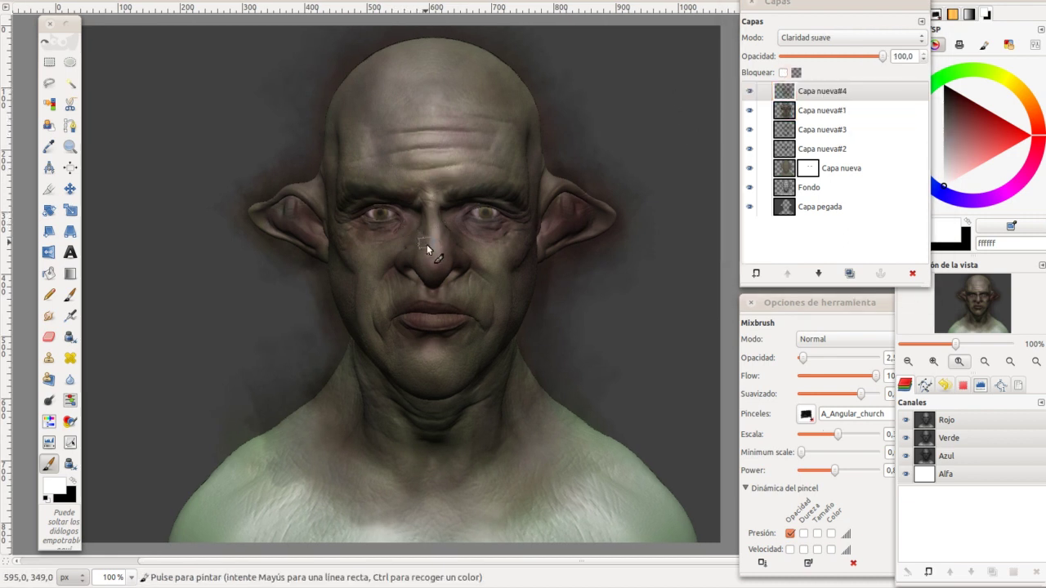
pyautogui.press(']')
pyautogui.press(']')
pyautogui.press(']')
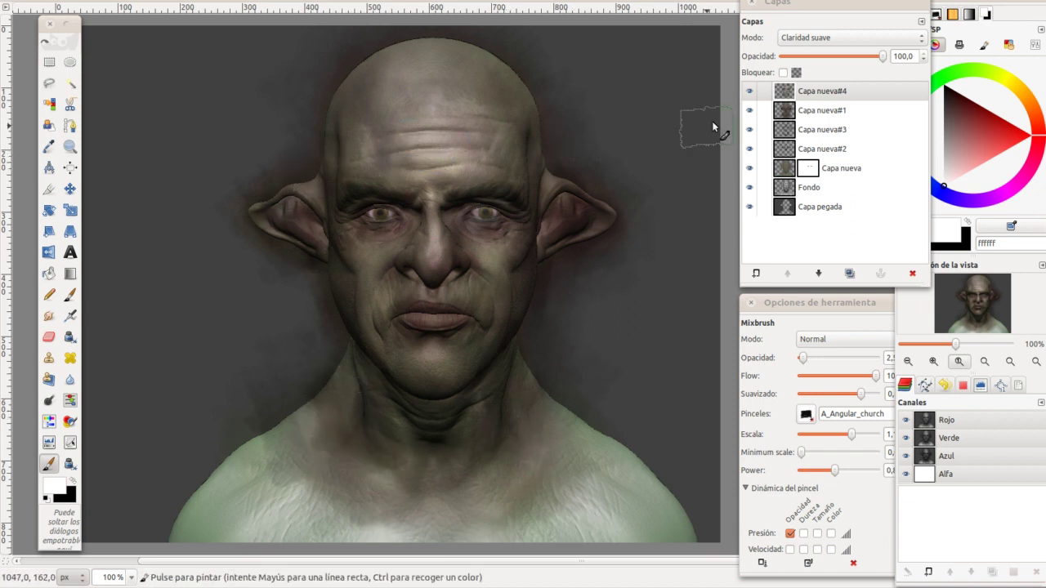
pyautogui.click(756, 111)
pyautogui.click(750, 111)
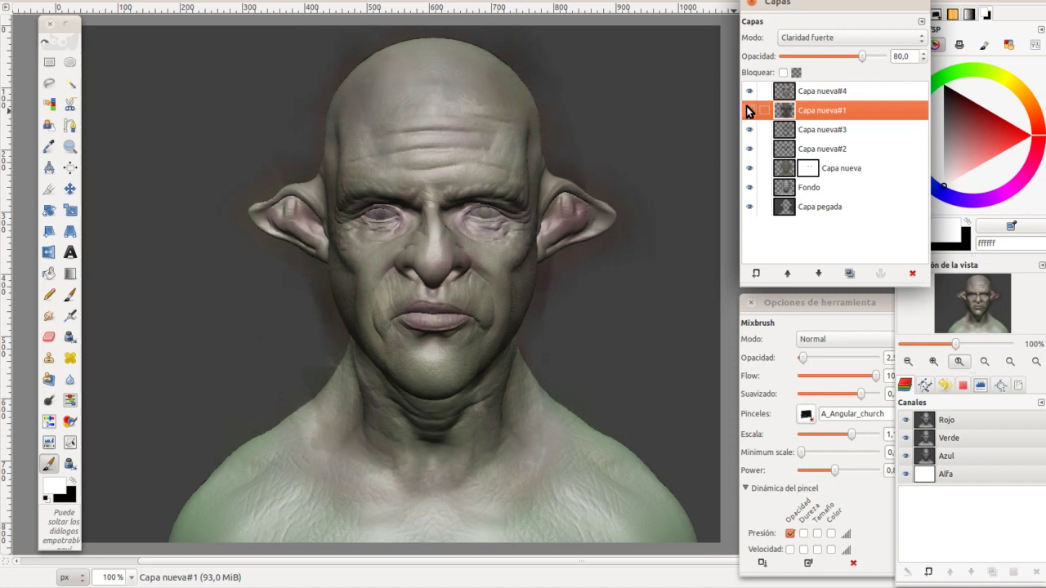
pyautogui.click(749, 111)
pyautogui.click(749, 91)
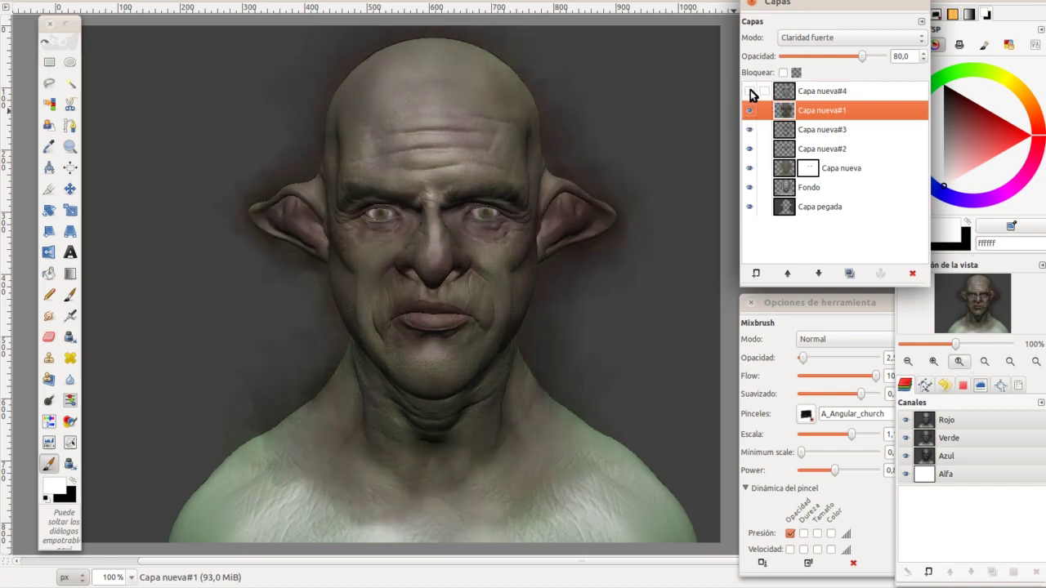
pyautogui.click(749, 130)
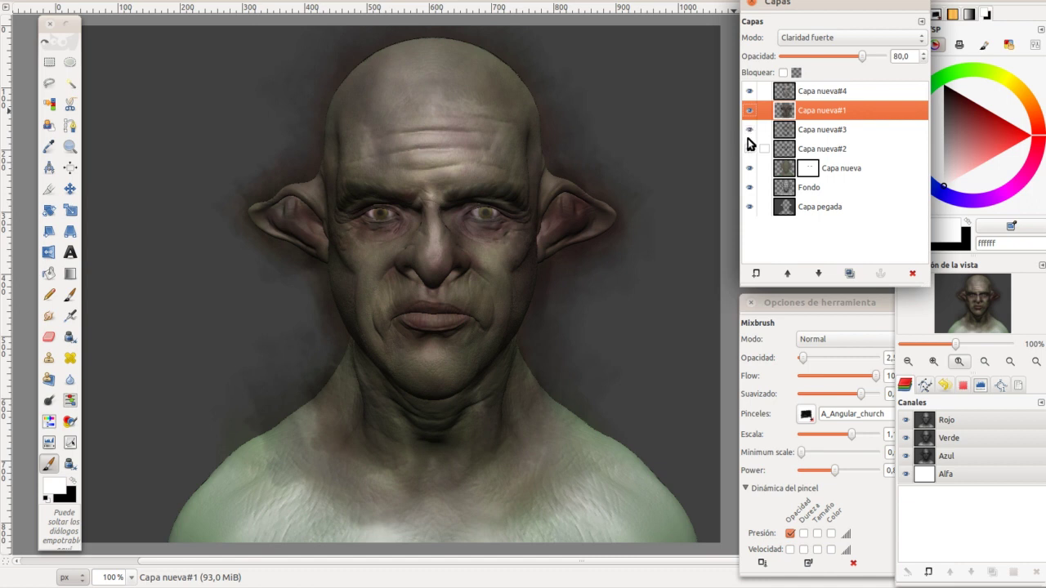
pyautogui.click(783, 165)
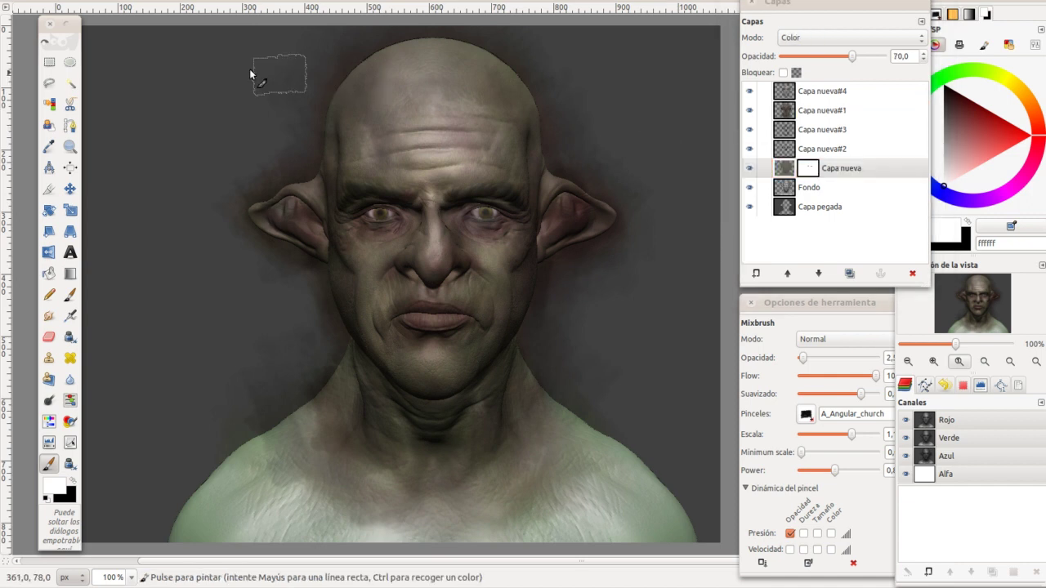
# Raise the Capa nueva layer's saturation to 23 in Hue-Saturation, keeping hue at 0
pyautogui.click(245, 2)
pyautogui.click(282, 6)
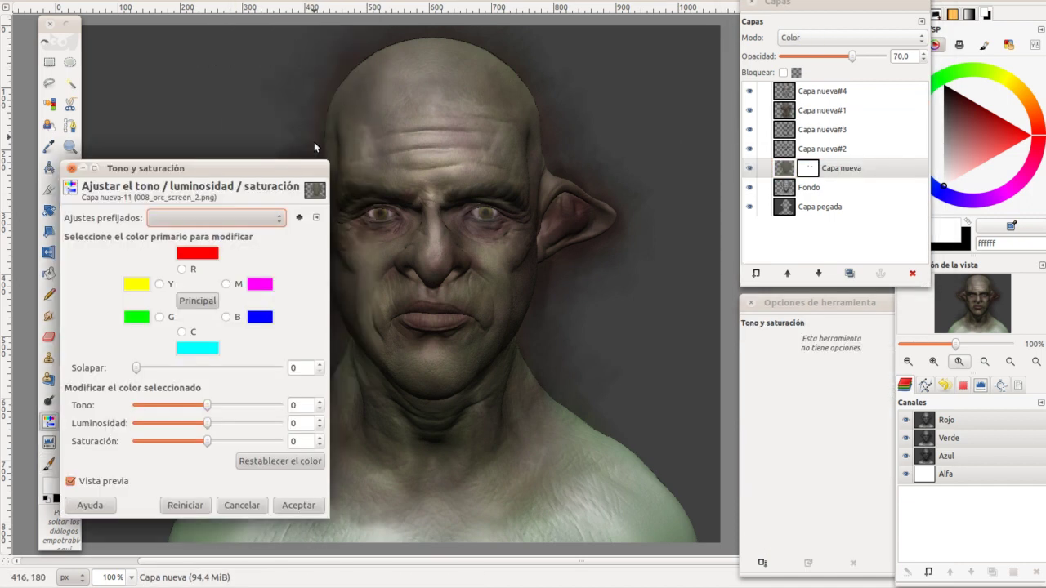
pyautogui.moveTo(205, 405); pyautogui.dragTo(202, 409)
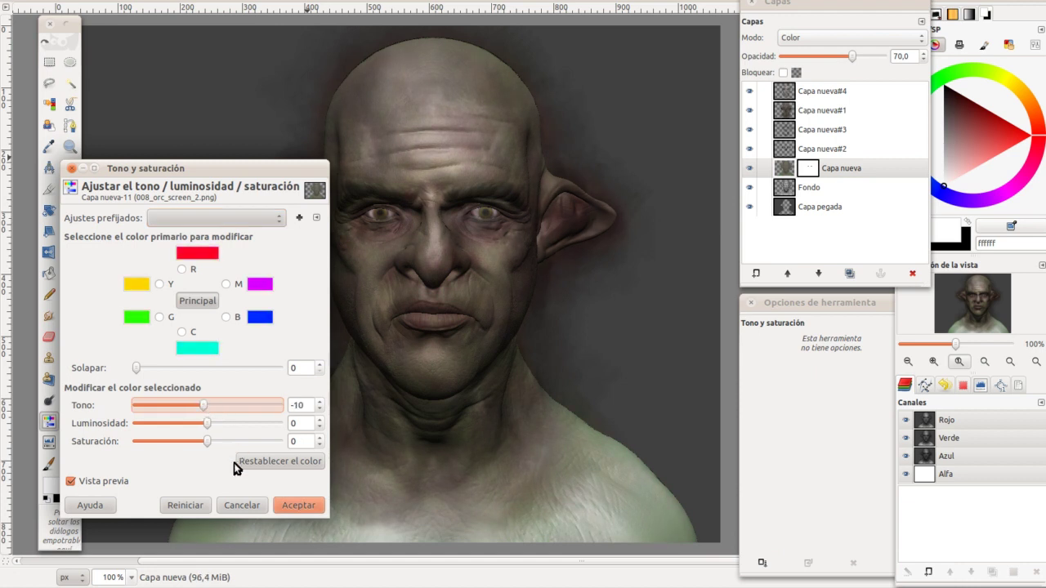
pyautogui.click(204, 504)
pyautogui.moveTo(206, 440)
pyautogui.mouseDown()
pyautogui.moveTo(197, 442)
pyautogui.moveTo(230, 438)
pyautogui.mouseUp()
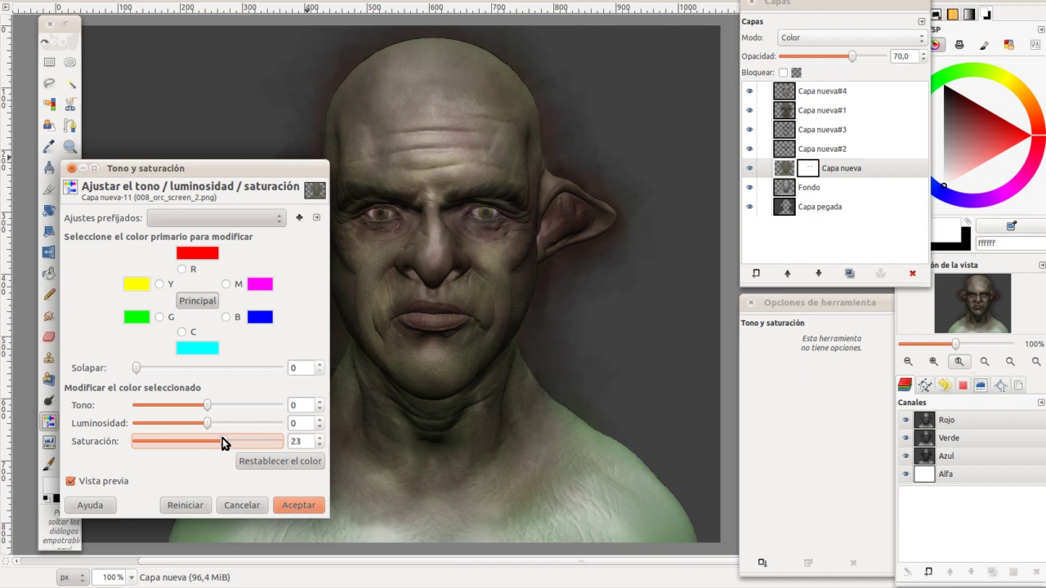
pyautogui.click(287, 506)
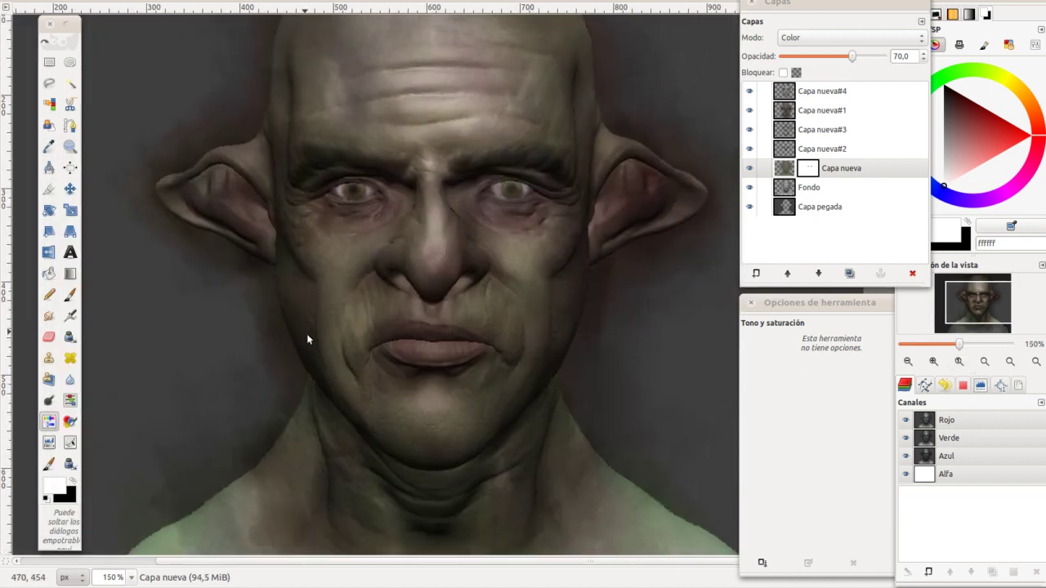
# Reselect the Capa nueva layer and zoom to 200% on the face
pyautogui.hscroll(2, 314, 342)
pyautogui.hscroll(-2, 314, 342)
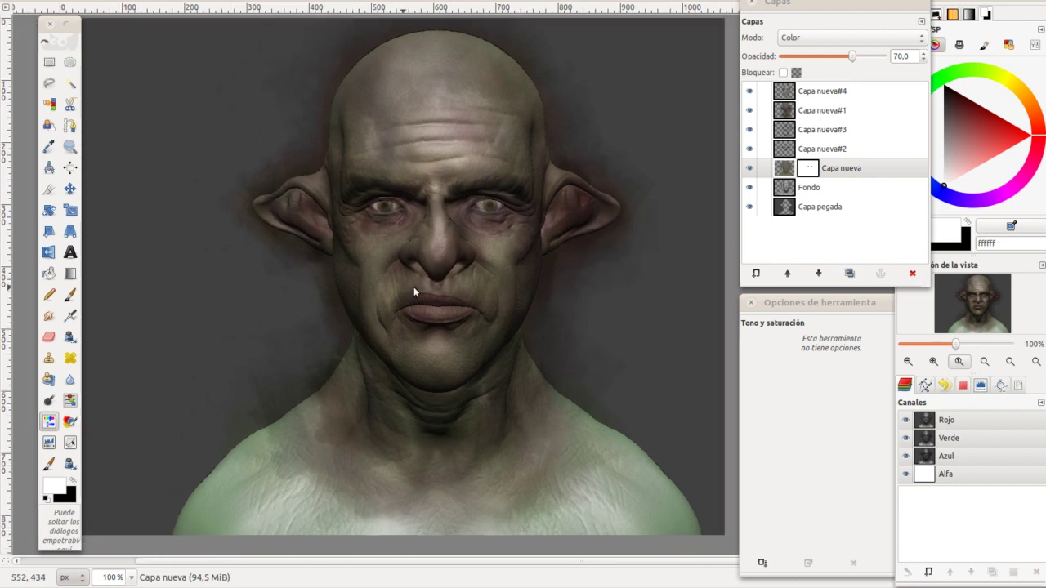
pyautogui.click(812, 168)
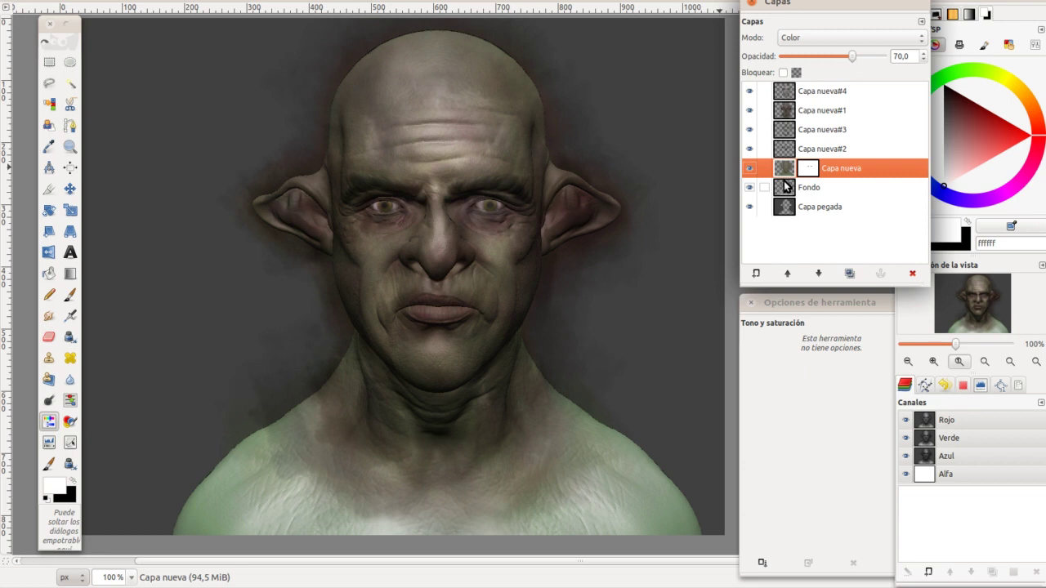
pyautogui.click(673, 174)
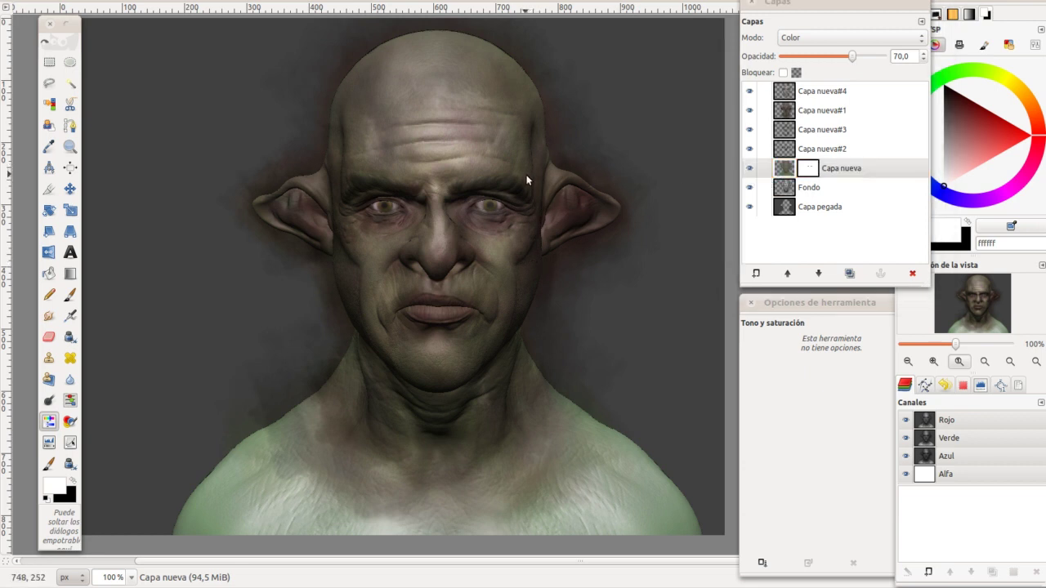
pyautogui.press('2')
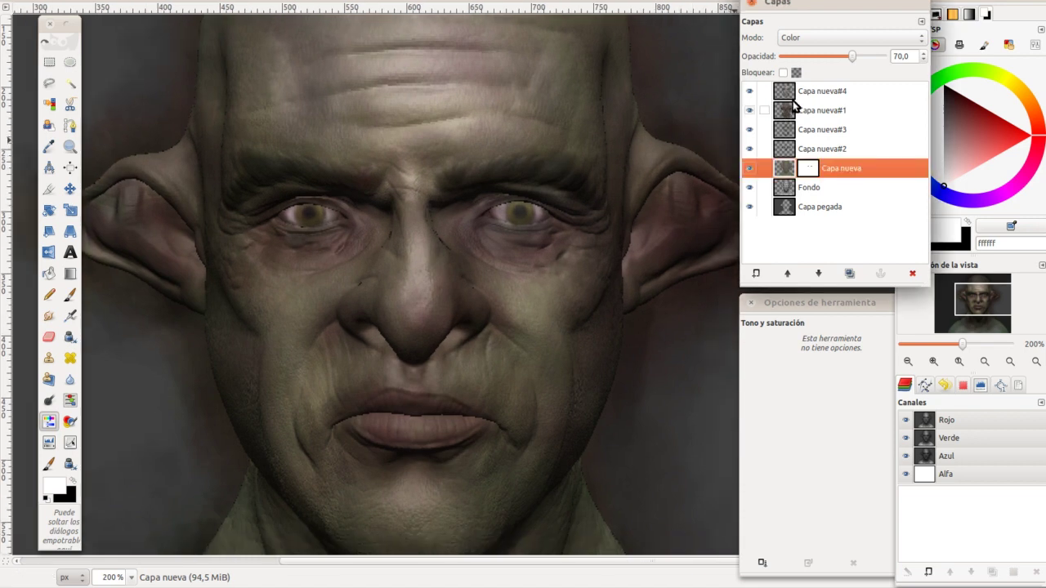
# Select a rectangle around the right eye on Capa nueva#1 and try the IWarp filter
pyautogui.click(822, 114)
pyautogui.press('r')
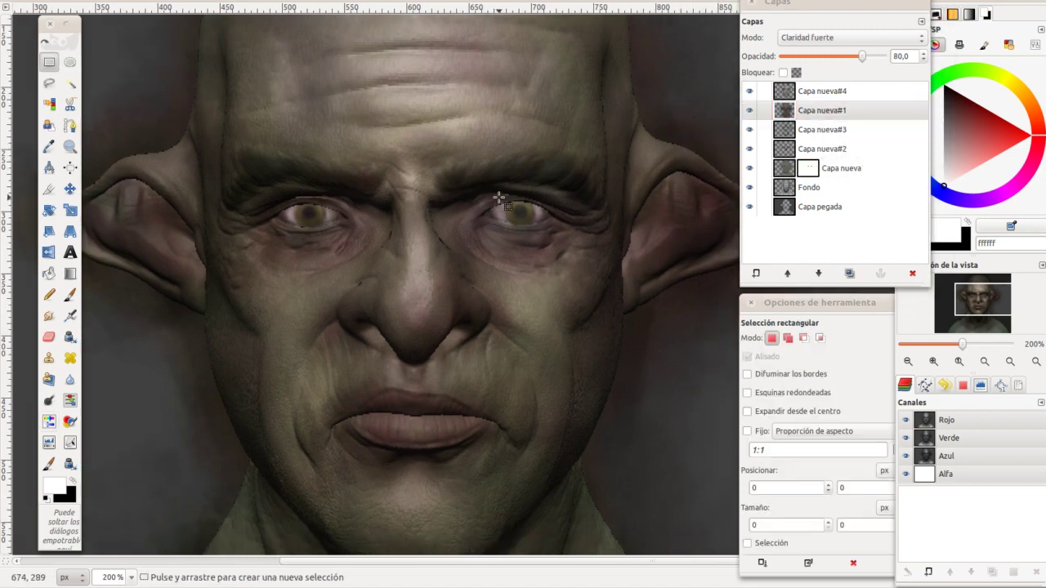
pyautogui.moveTo(429, 137); pyautogui.dragTo(623, 297)
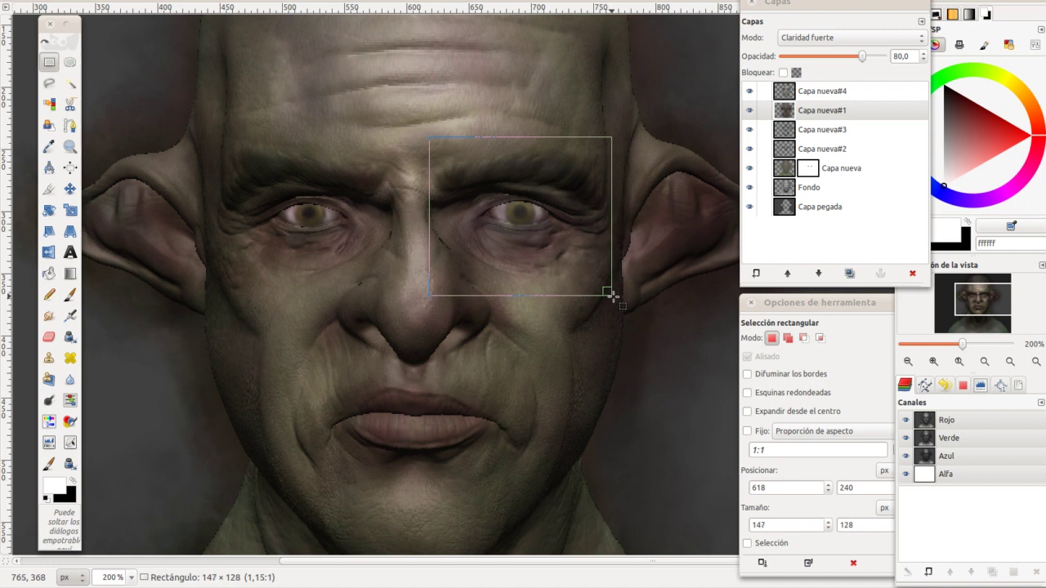
pyautogui.click(359, 0)
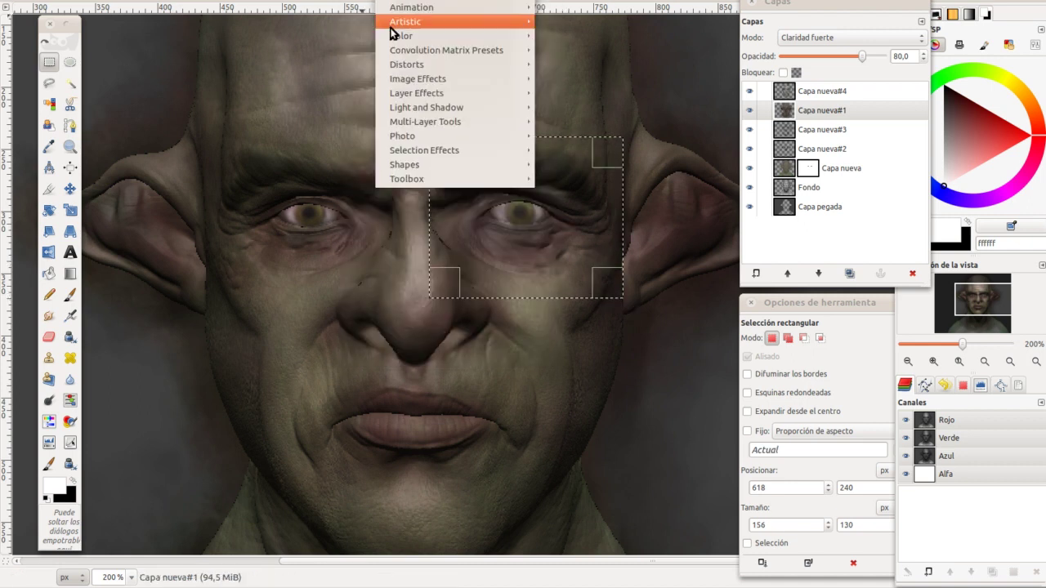
pyautogui.moveTo(381, 68)
pyautogui.click(592, 154)
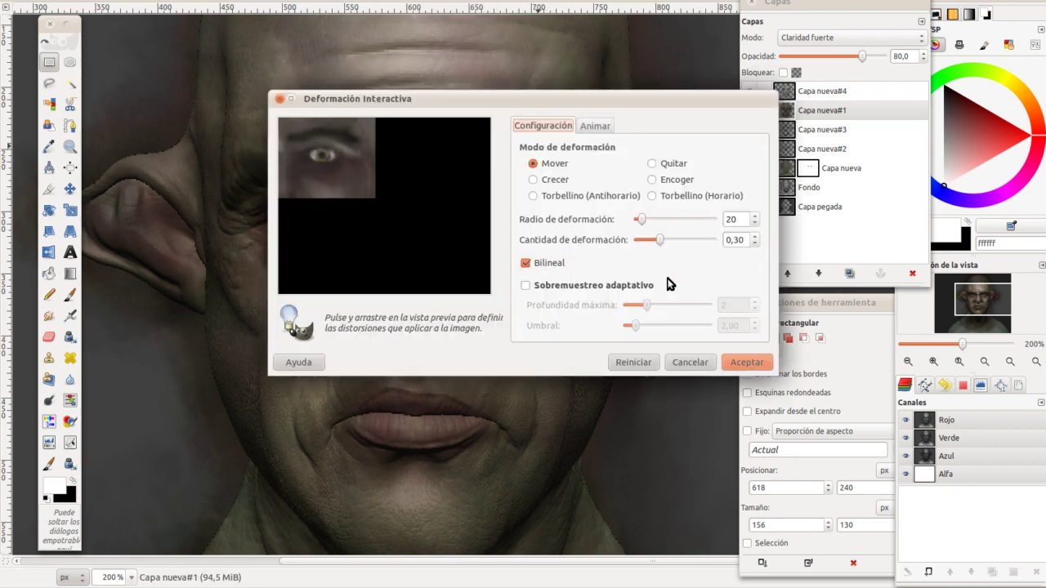
pyautogui.click(746, 361)
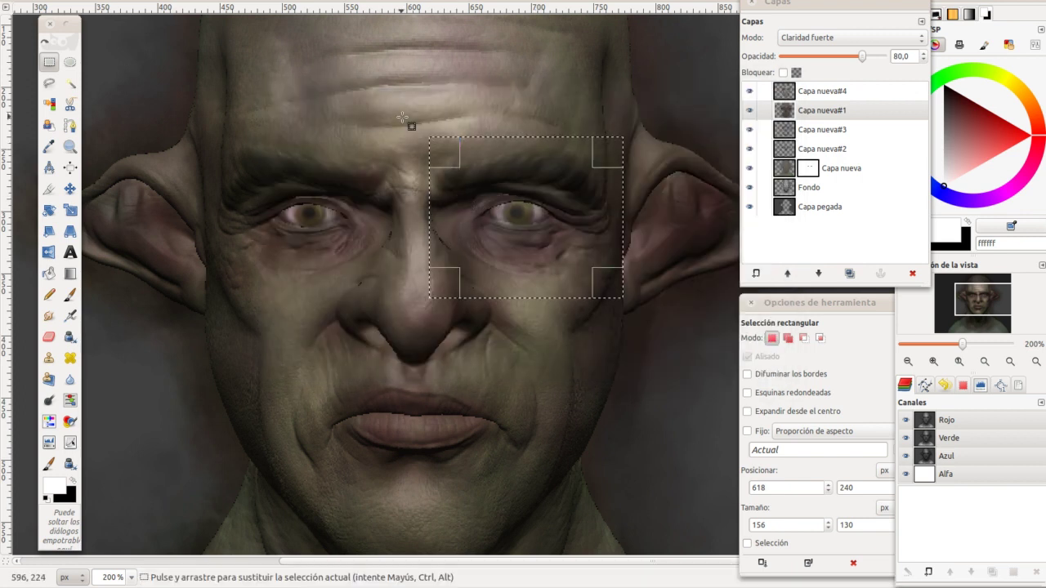
pyautogui.scroll(-1, 401, 129)
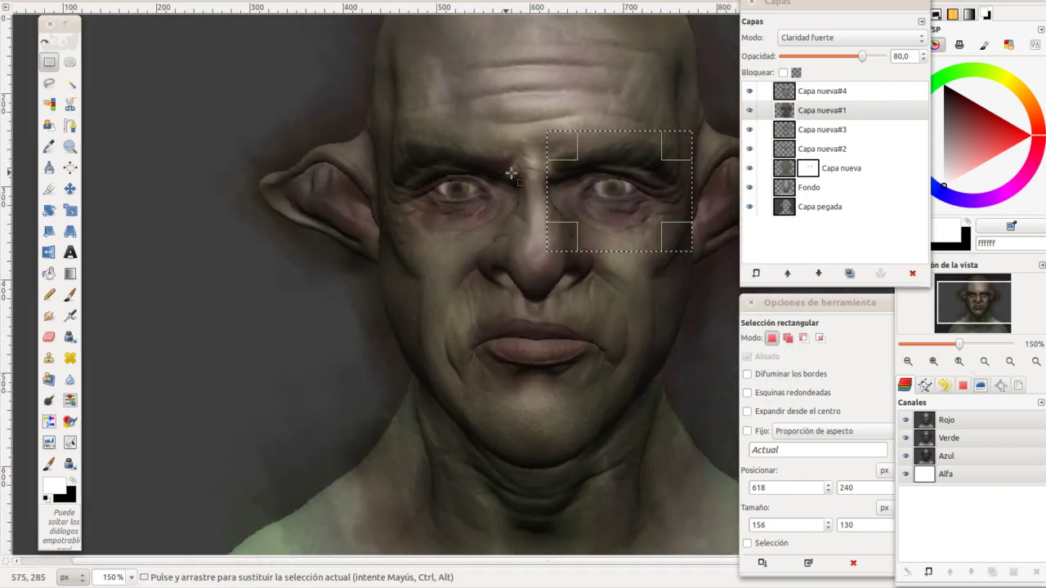
pyautogui.press('ctrl')
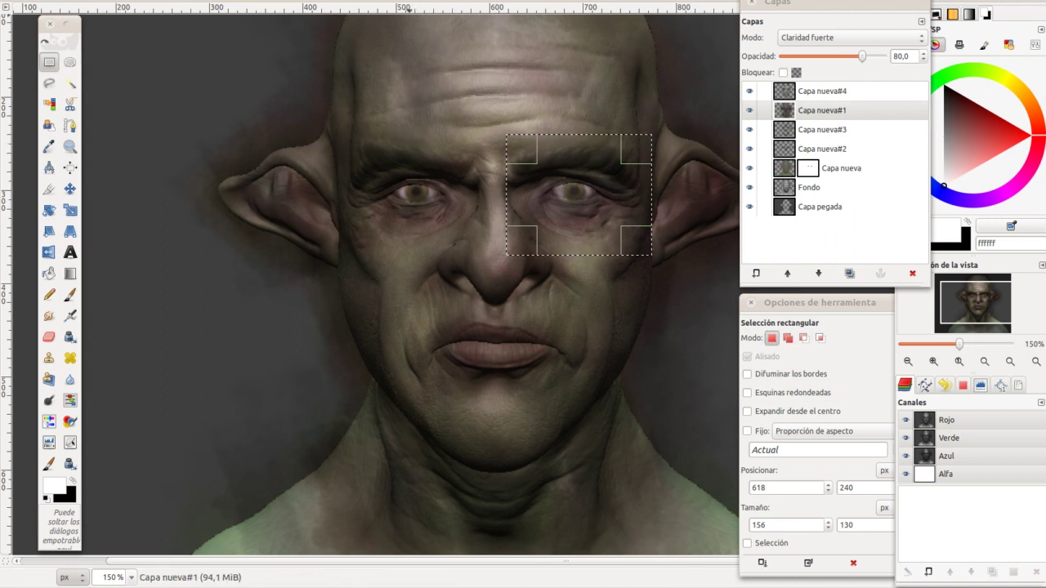
# Warp the right eye area with IWarp in Mover mode, then clear the selection
pyautogui.click(363, 0)
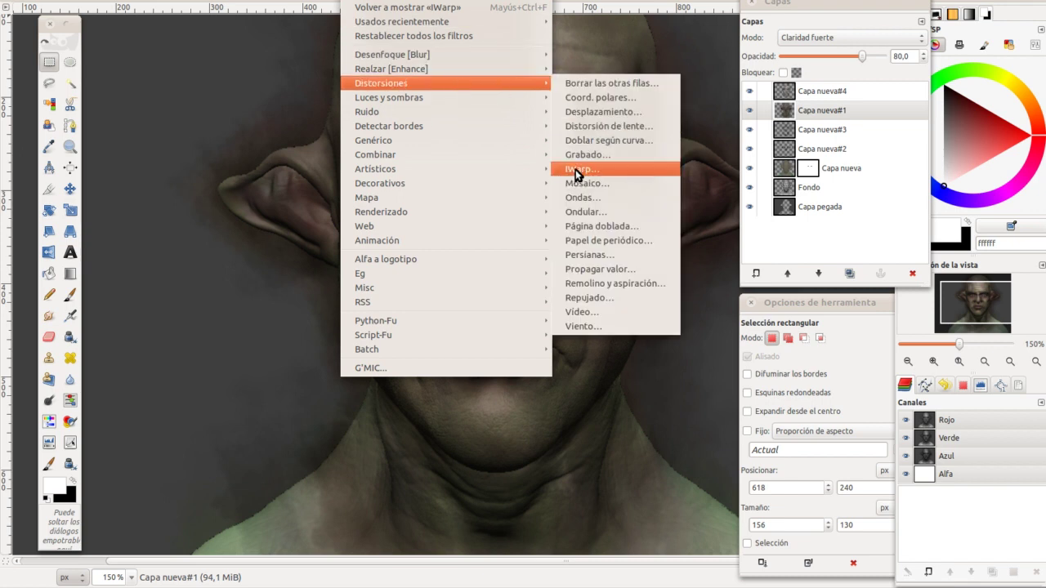
pyautogui.click(575, 169)
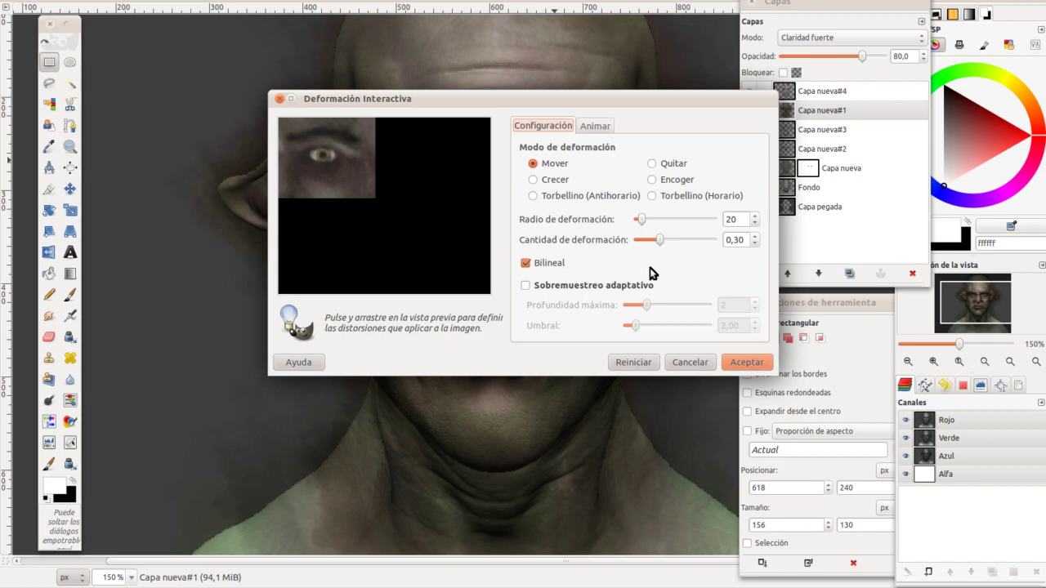
pyautogui.click(745, 362)
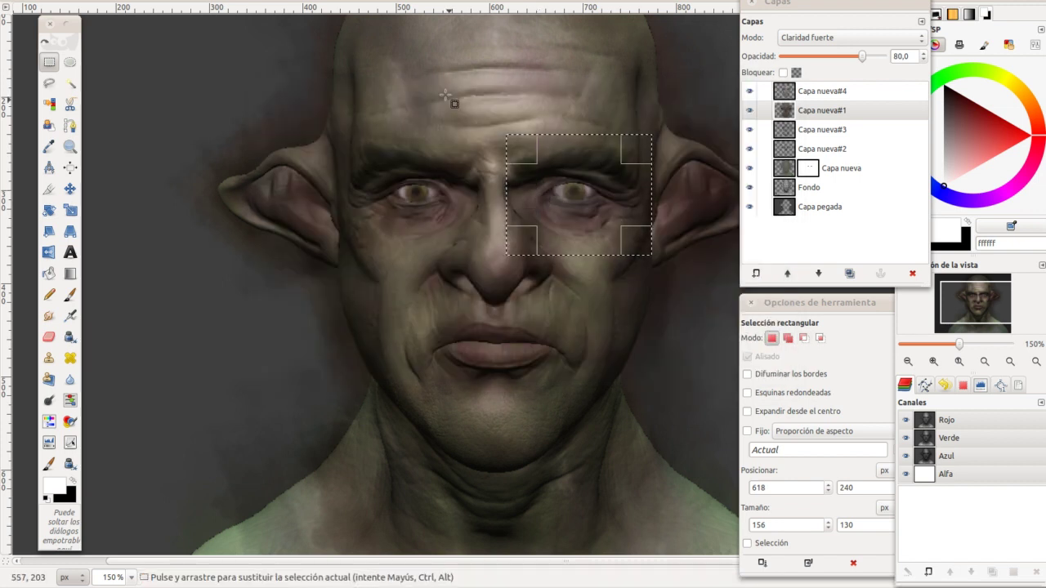
pyautogui.click(392, 2)
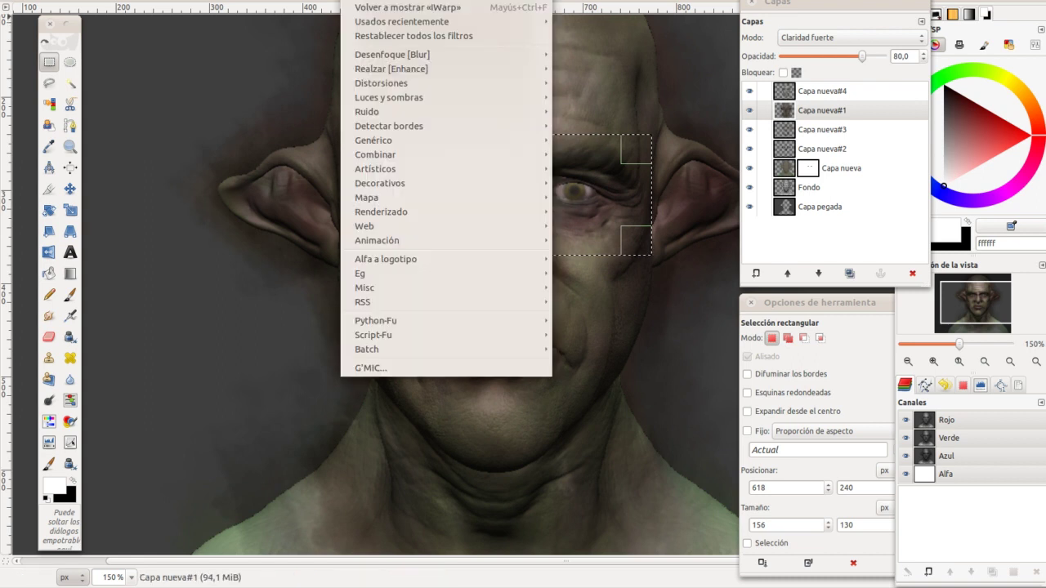
pyautogui.click(583, 164)
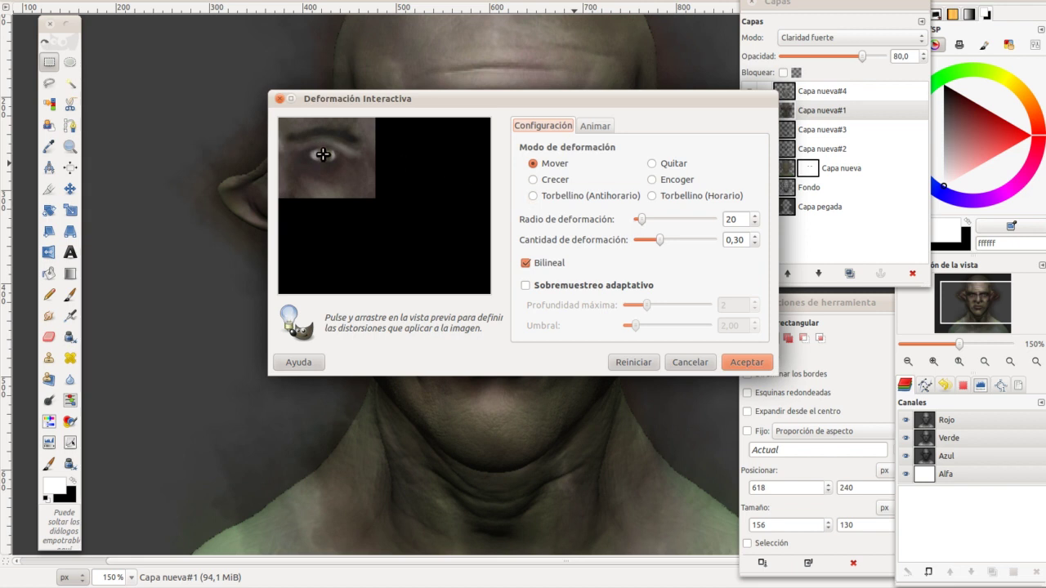
pyautogui.click(747, 362)
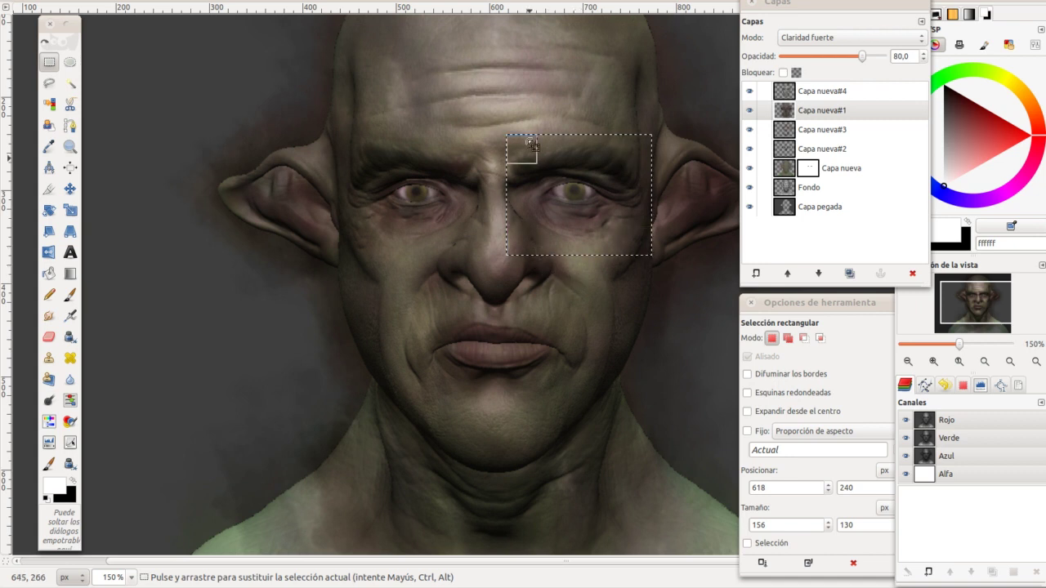
pyautogui.click(590, 176)
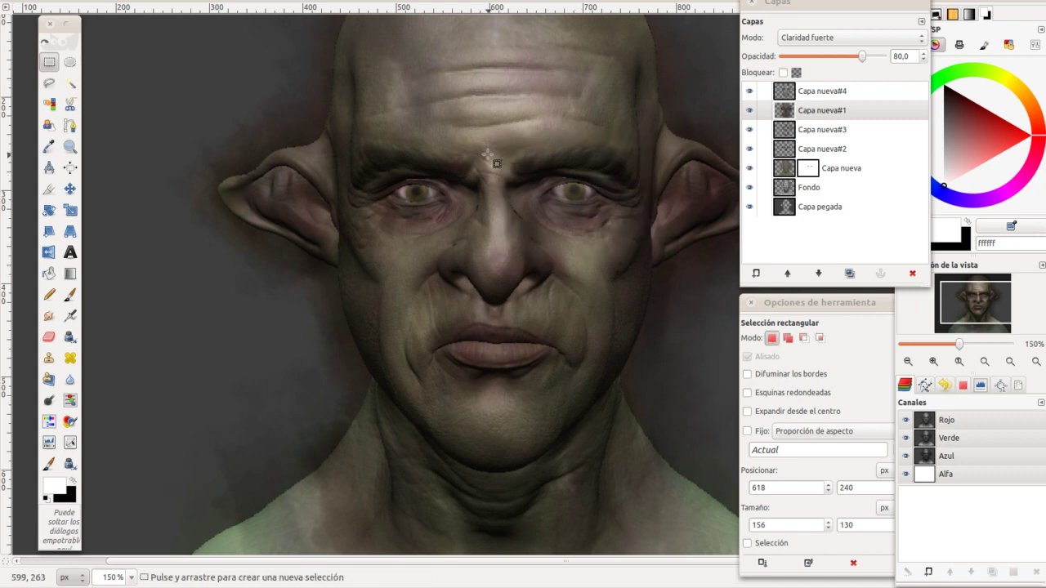
pyautogui.hscroll(2, 362, 257)
pyautogui.scroll(1, 362, 257)
pyautogui.click(849, 189)
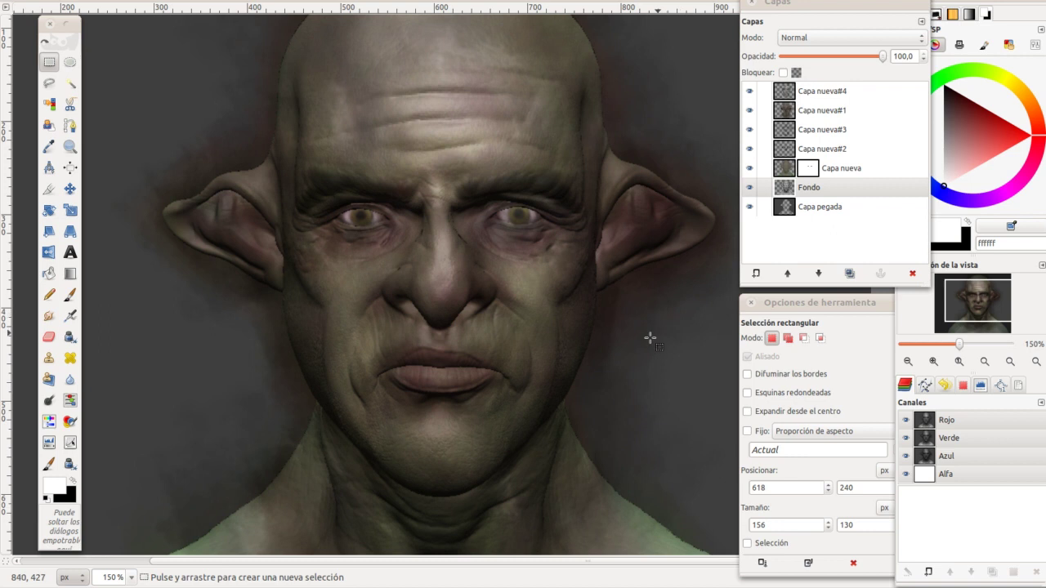
pyautogui.press('u')
pyautogui.click(675, 341)
pyautogui.click(791, 169)
pyautogui.click(816, 148)
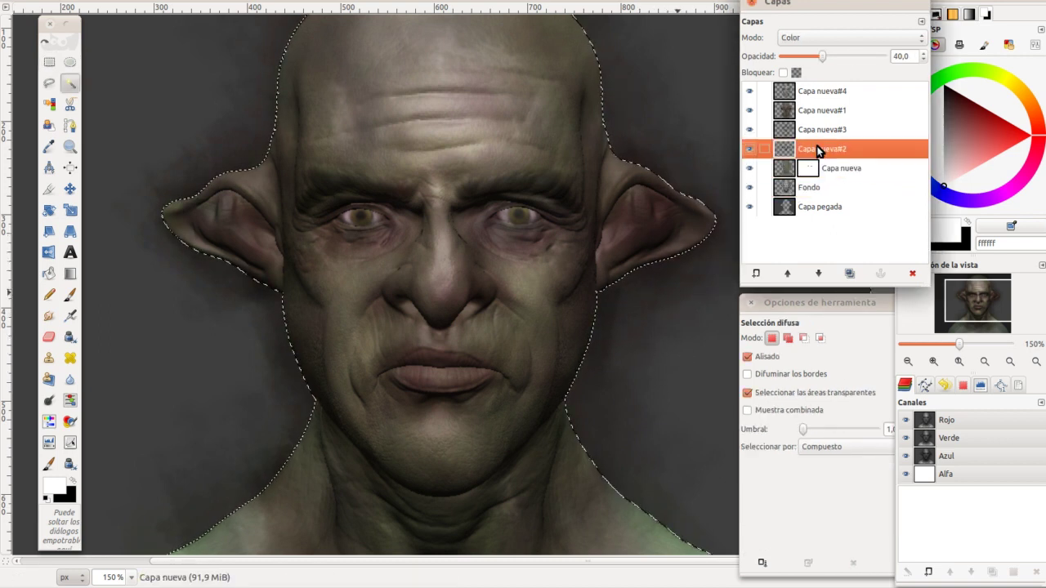
pyautogui.click(811, 129)
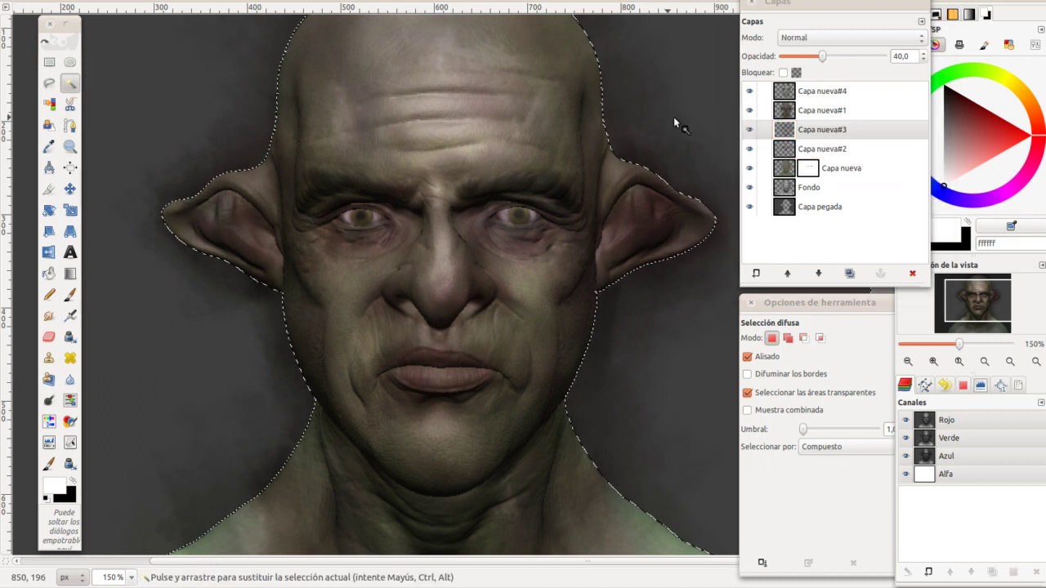
pyautogui.click(807, 109)
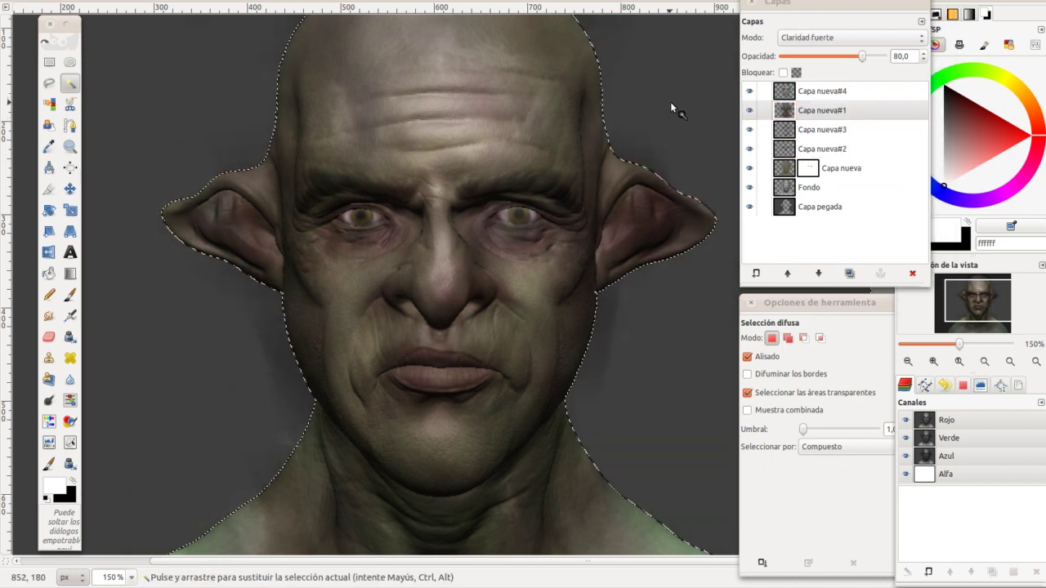
pyautogui.click(805, 91)
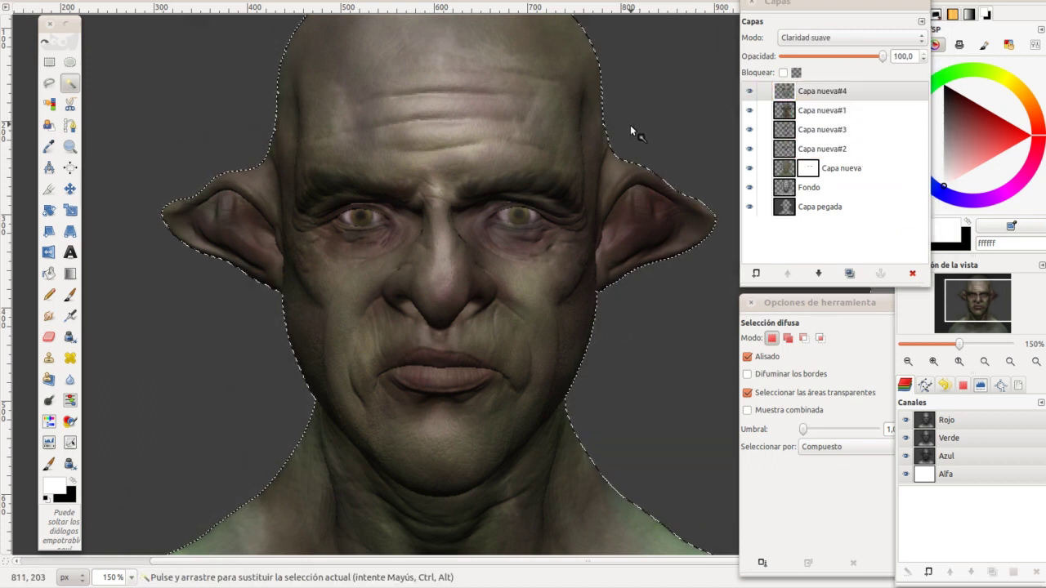
pyautogui.hotkey('ctrl', 'shift')
pyautogui.hotkey('ctrl', 'shift', 'a')
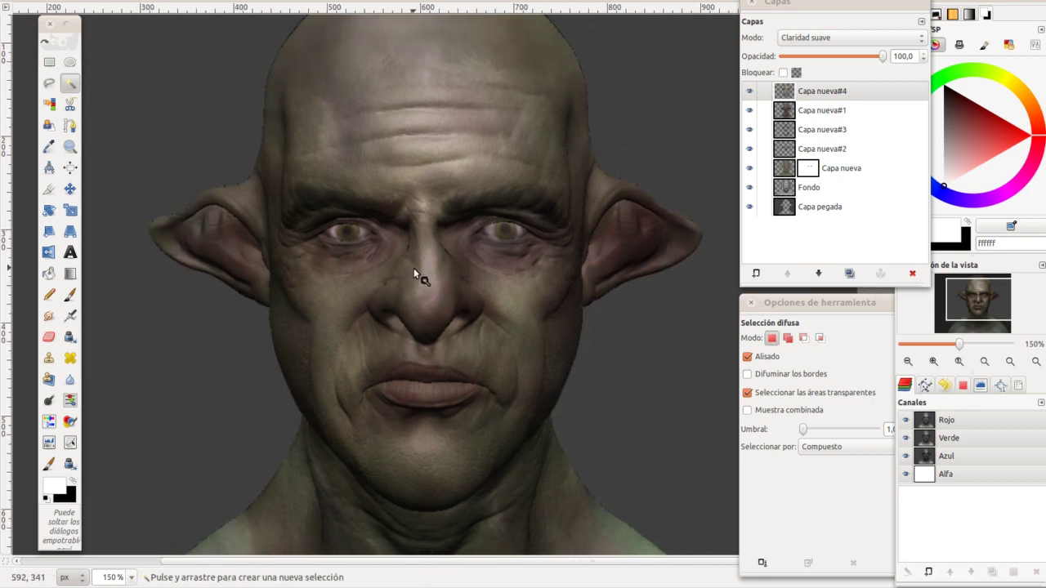
pyautogui.scroll(-5, 412, 272)
pyautogui.scroll(3, 412, 310)
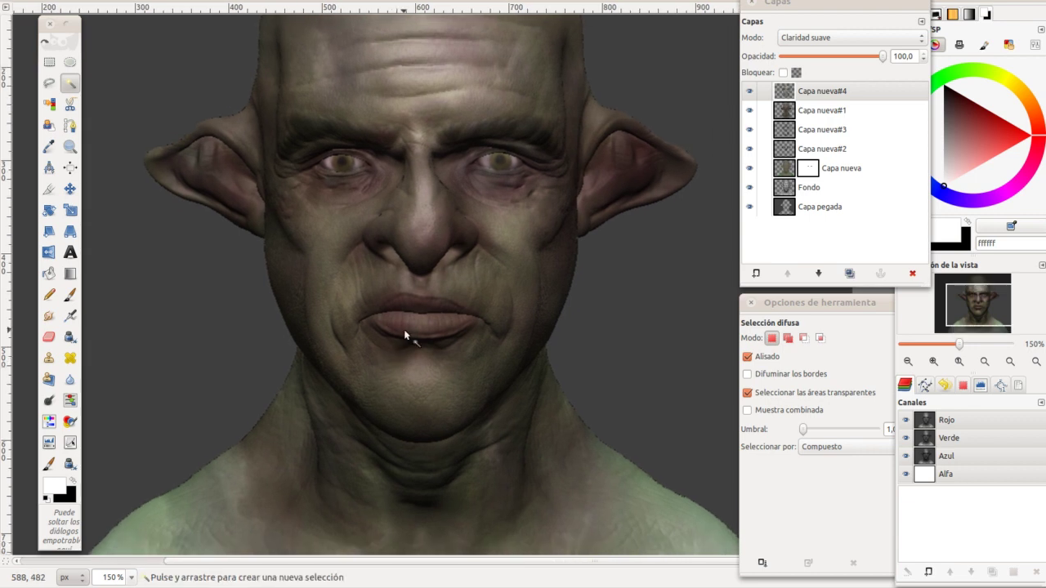
pyautogui.scroll(-1, 404, 329)
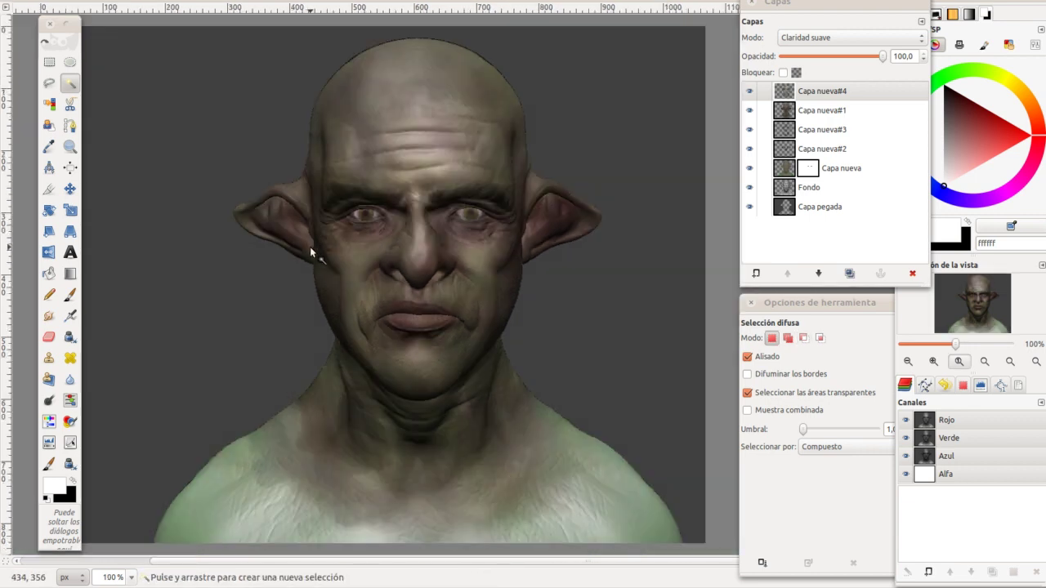
# Crop the canvas to an 847 × 717 frame around the orc's head and shoulders
pyautogui.hotkey('shift', 'c')
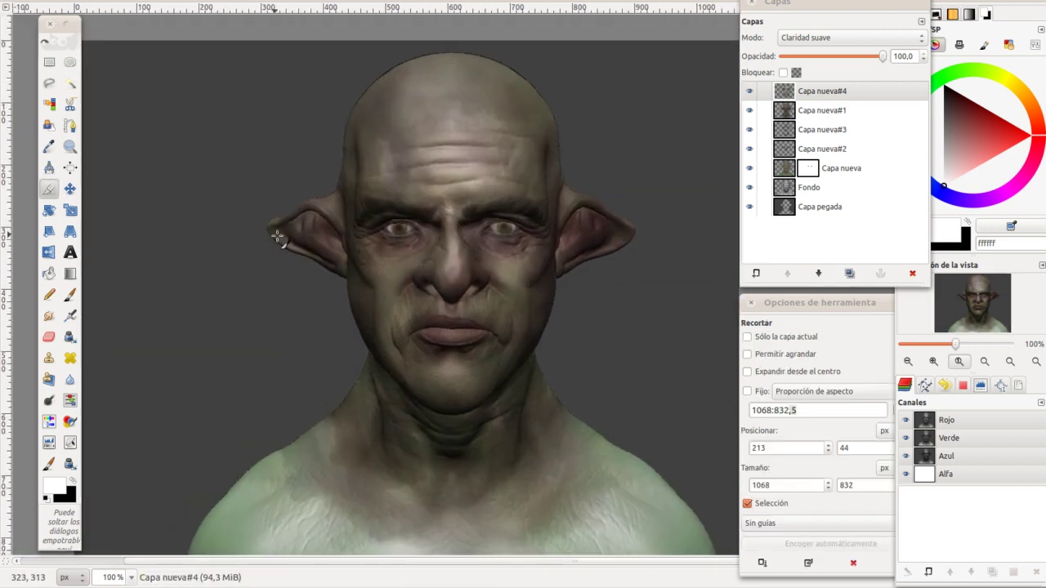
pyautogui.moveTo(140, 39); pyautogui.dragTo(652, 481)
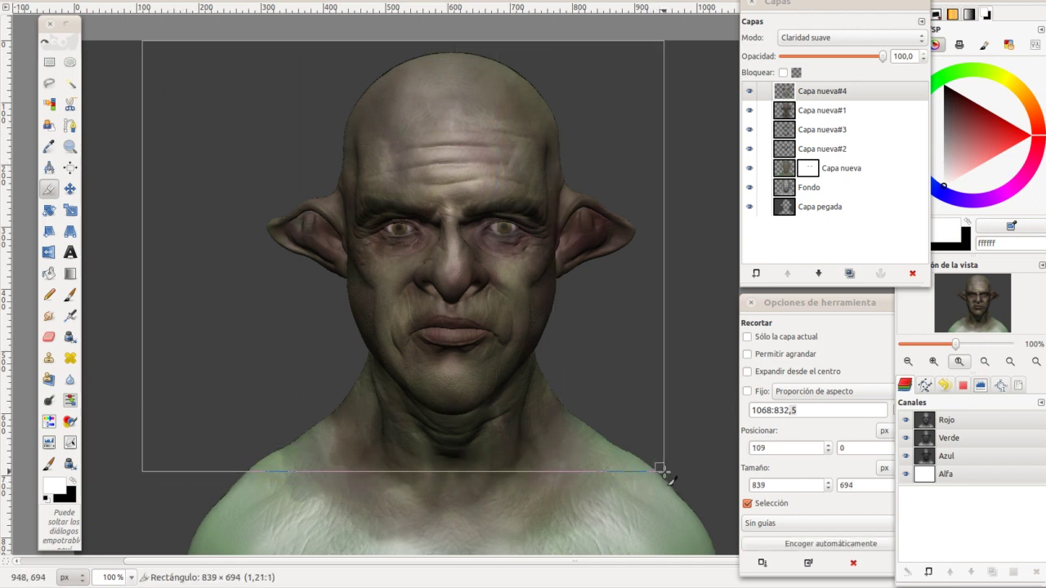
pyautogui.moveTo(653, 481); pyautogui.dragTo(669, 487)
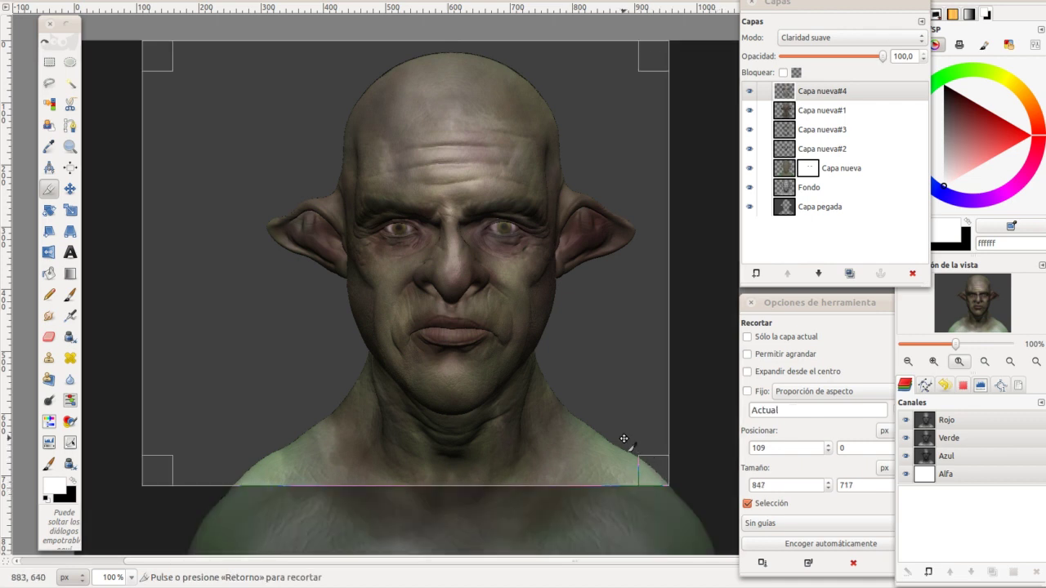
pyautogui.click(589, 382)
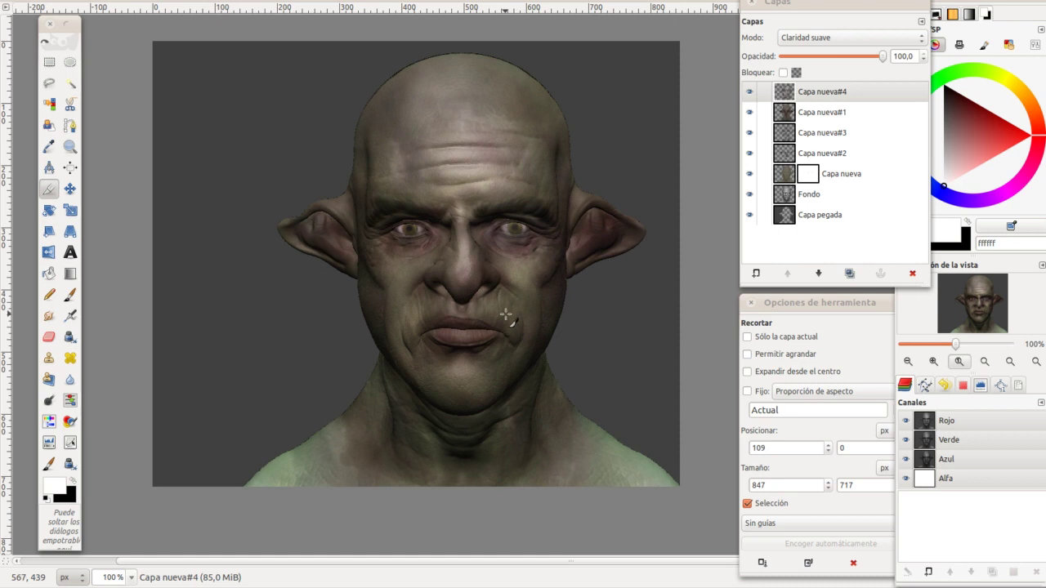
# Export the image as 008_orc_screen_2_gimp1.png with visible layers merged
pyautogui.hotkey('ctrl', 'shift', 's')
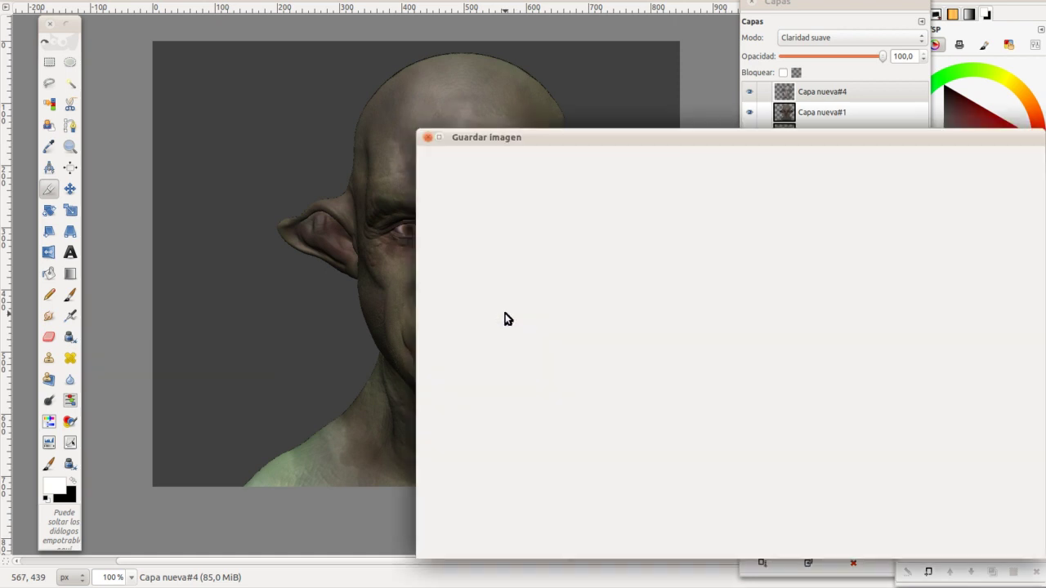
pyautogui.press('Right')
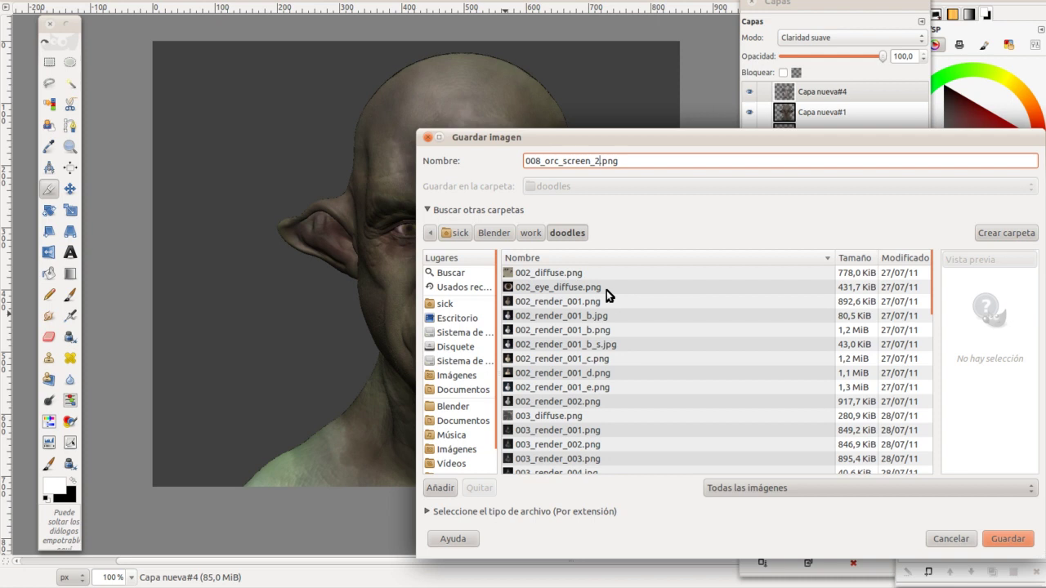
pyautogui.write('_gimp1')
pyautogui.press('Return')
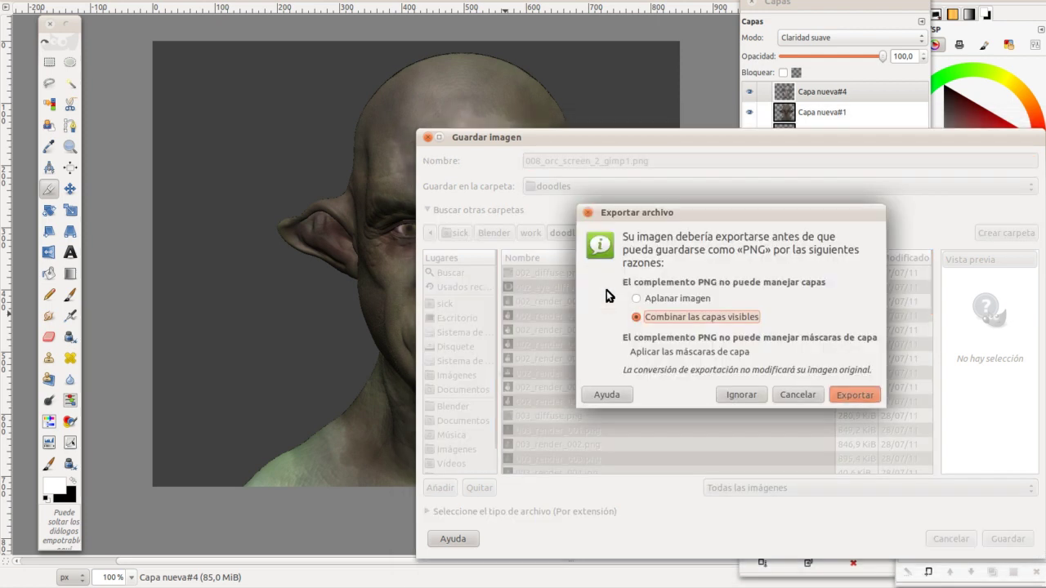
pyautogui.press('Return')
pyautogui.press('Return')
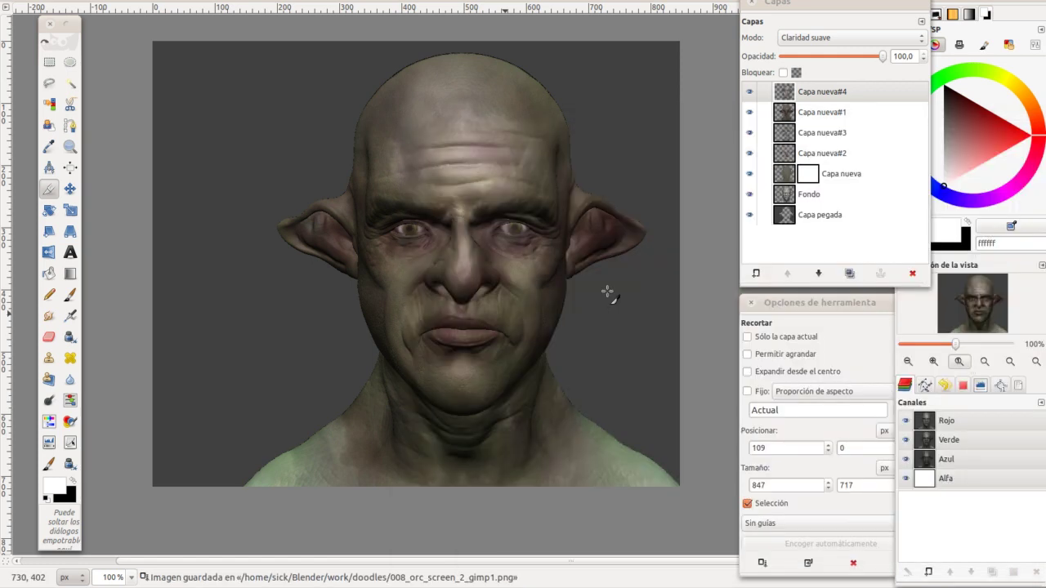
# Save the image as 008_orc_screen_2_gimp1.xcf
pyautogui.hotkey('ctrl', 'shift', 's')
pyautogui.press('Right')
pyautogui.press('Delete')
pyautogui.press('Delete')
pyautogui.press('Delete')
pyautogui.write('xcf')
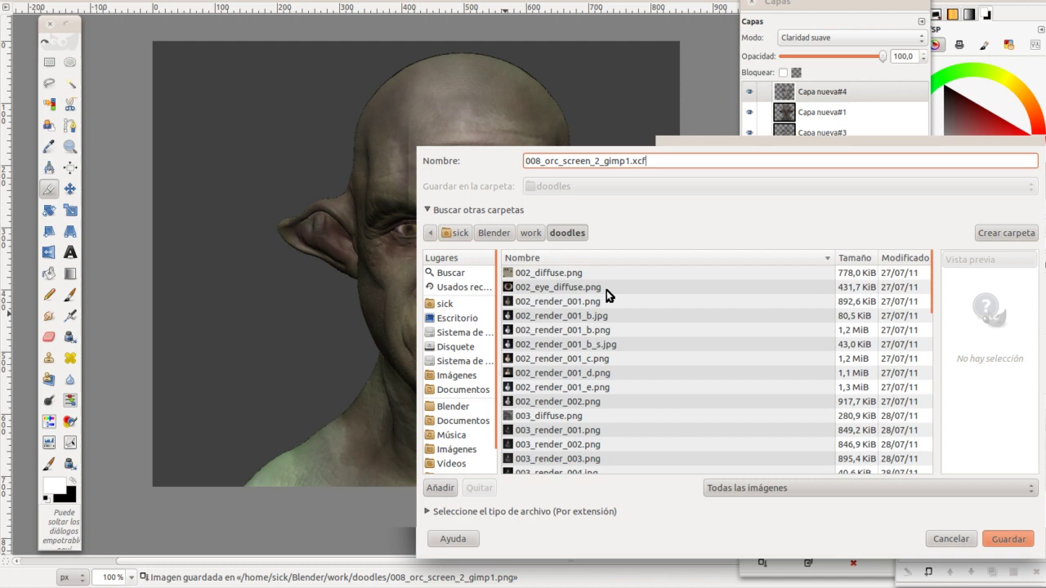
pyautogui.press('Return')
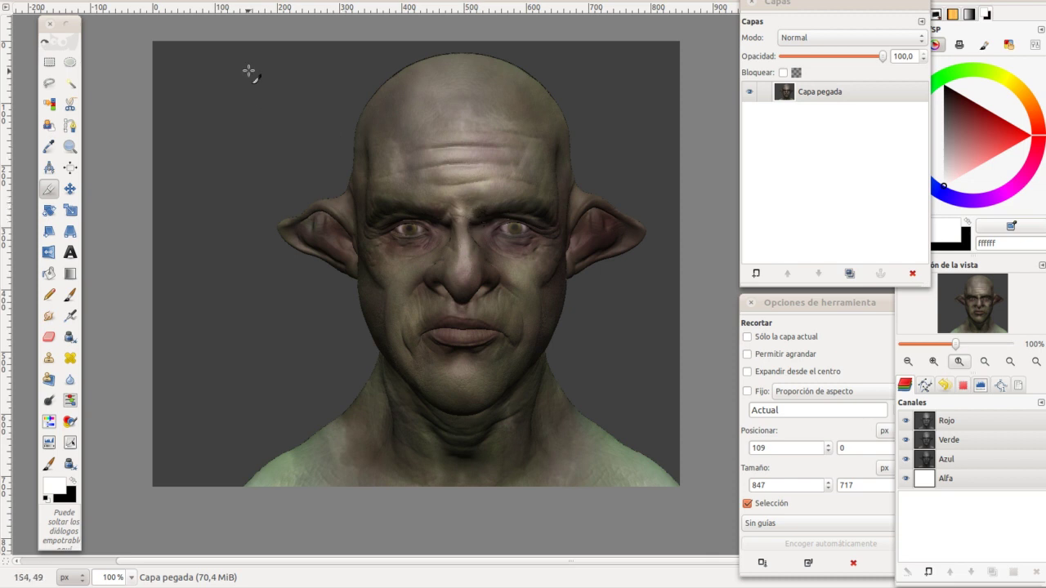
# Apply Film Grain with default settings and merge visible layers into one layer
pyautogui.click(359, 2)
pyautogui.moveTo(409, 140)
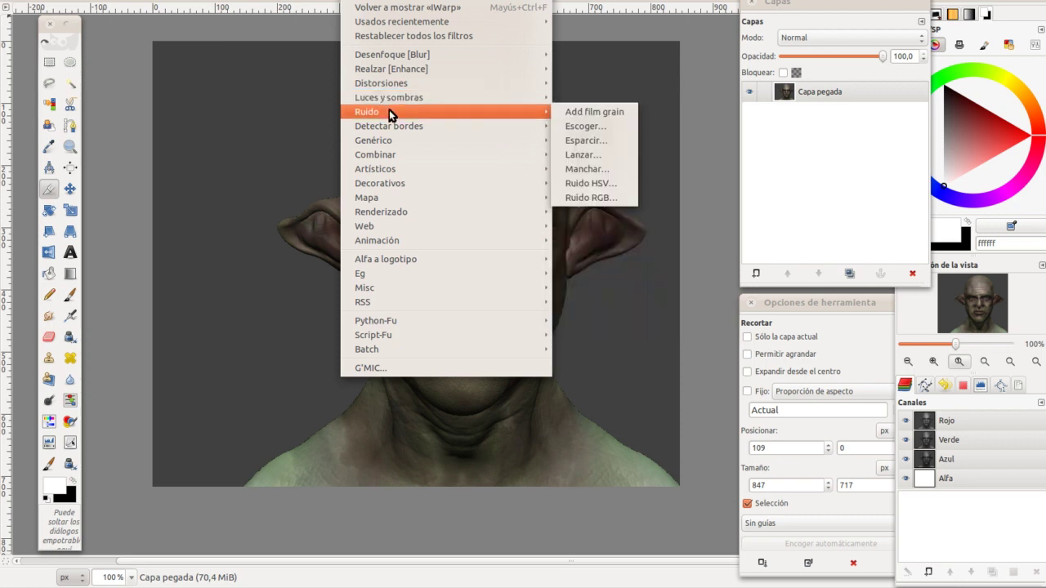
pyautogui.moveTo(373, 141)
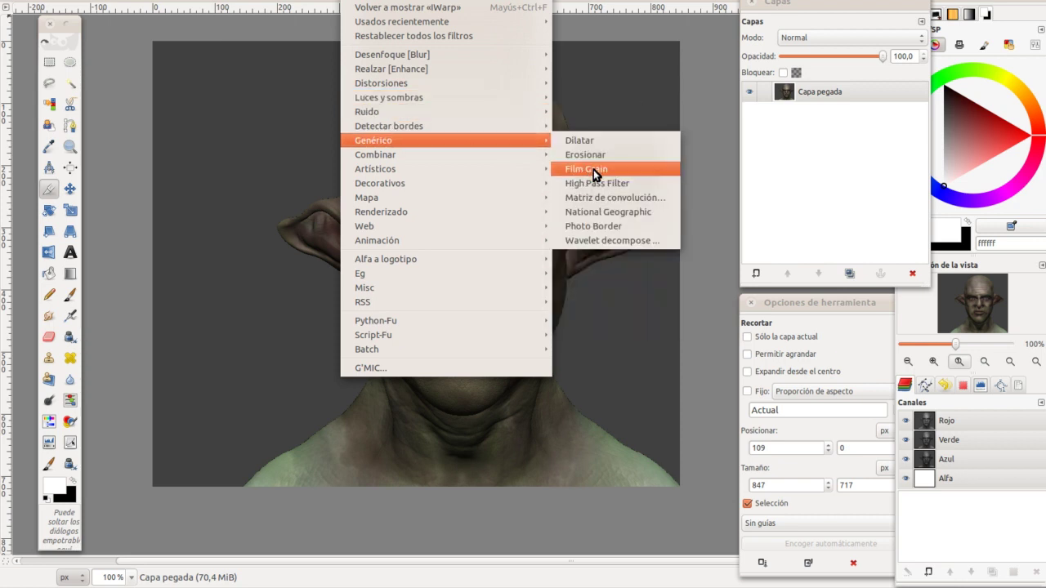
pyautogui.click(594, 169)
pyautogui.click(606, 304)
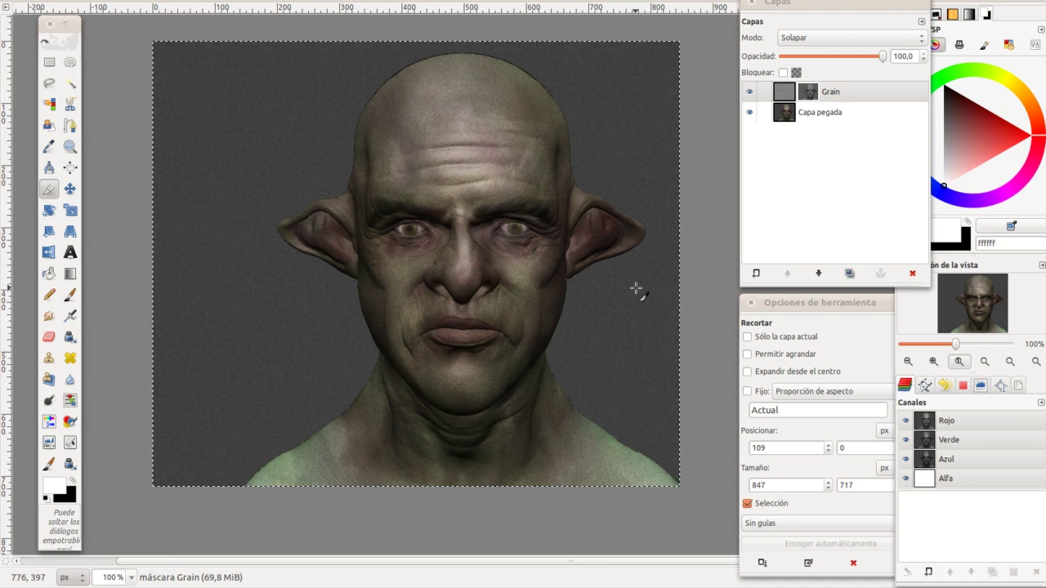
pyautogui.hotkey('ctrl', 'm')
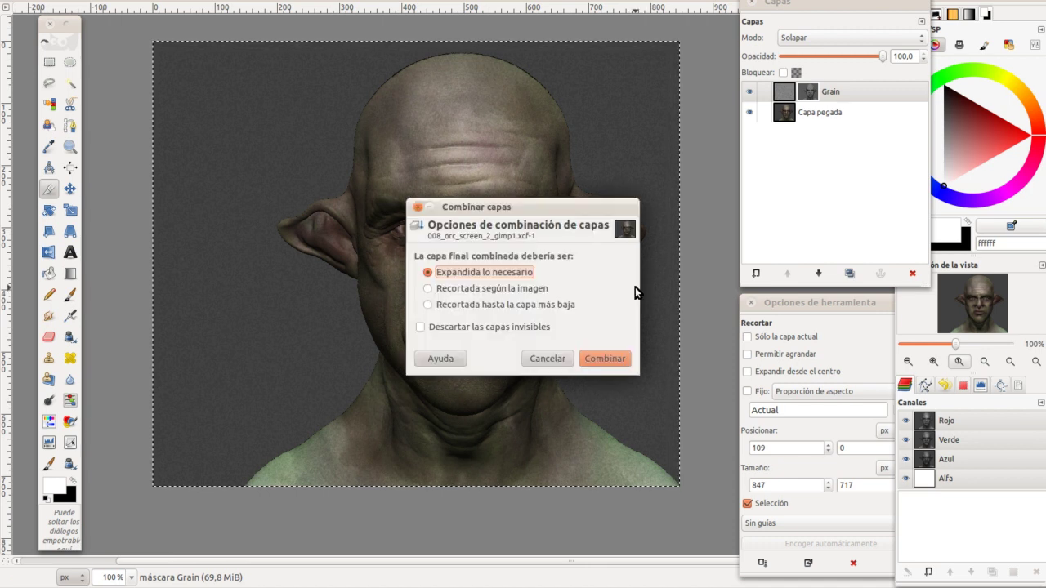
pyautogui.press('Return')
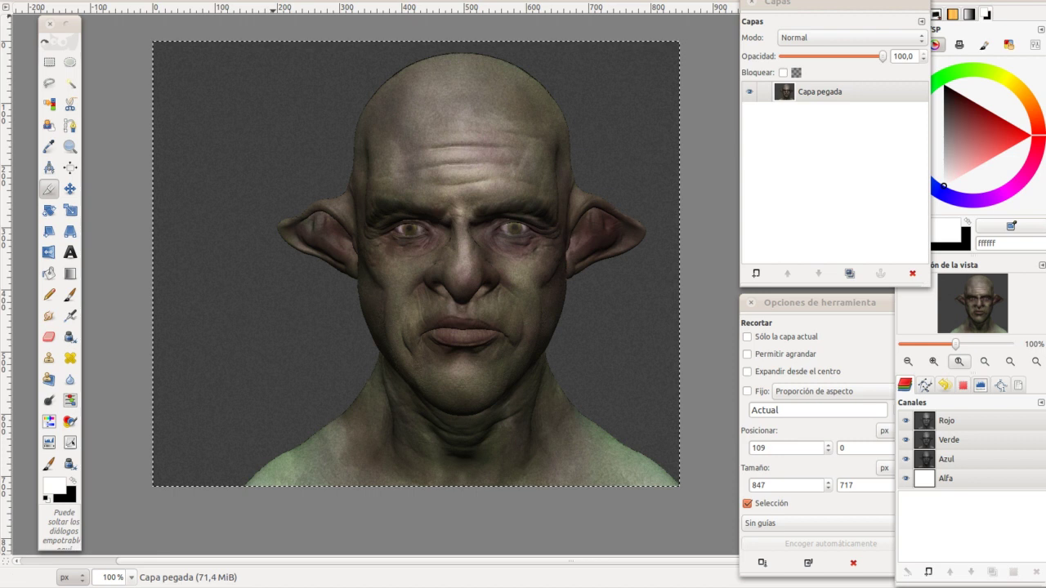
# Preview the cross_test and cross_new presets in the Curves dialog
pyautogui.hotkey('alt', 'c')
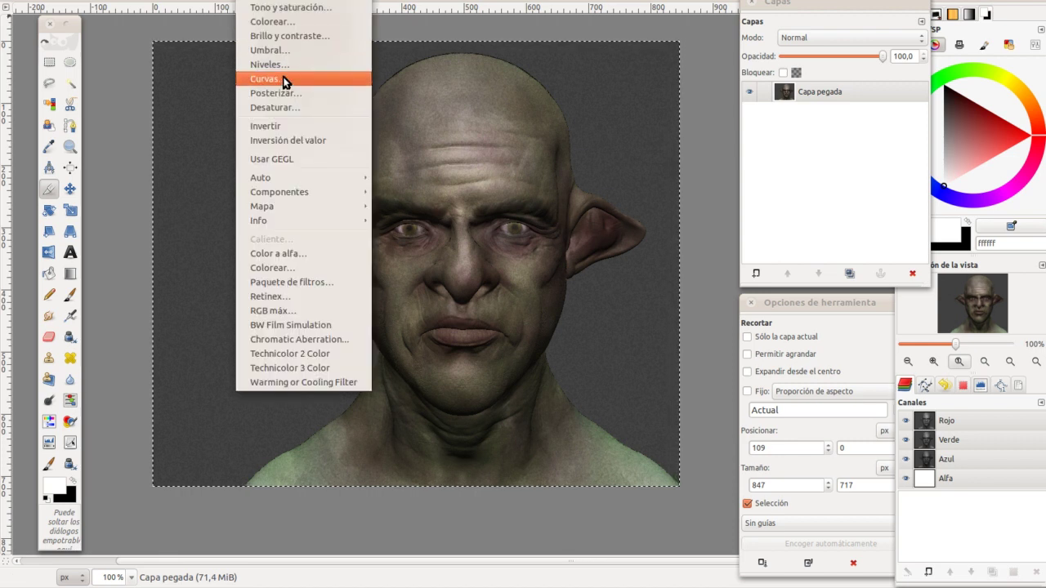
pyautogui.click(279, 80)
pyautogui.moveTo(282, 201)
pyautogui.mouseDown()
pyautogui.moveTo(272, 247)
pyautogui.moveTo(240, 99)
pyautogui.mouseUp()
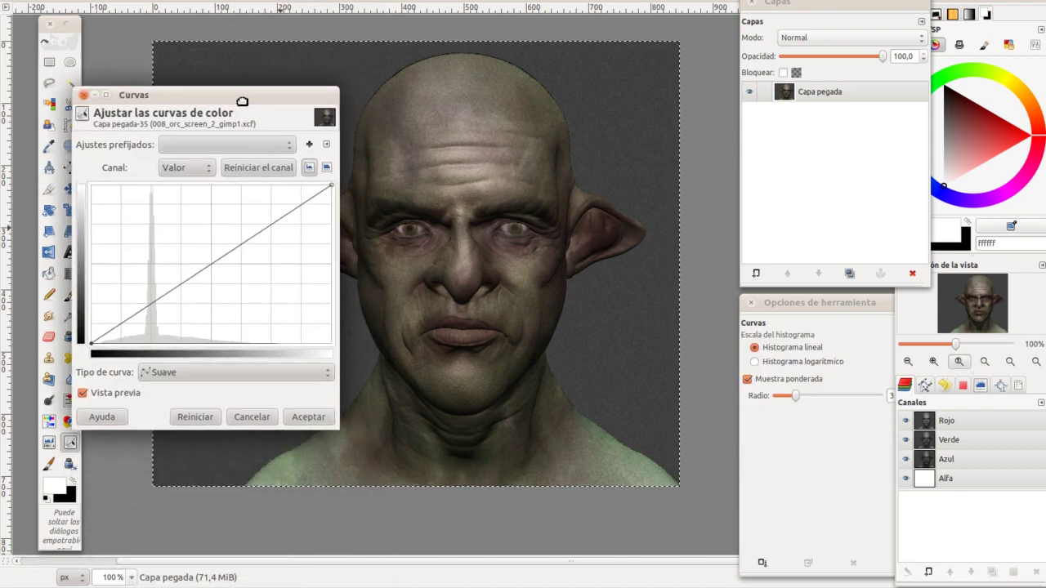
pyautogui.click(286, 141)
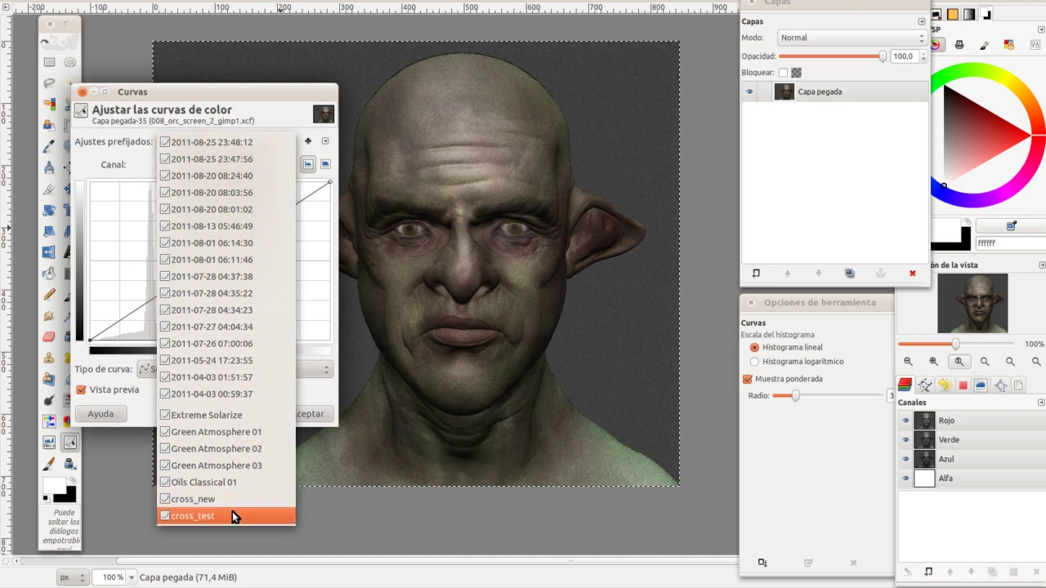
pyautogui.click(232, 515)
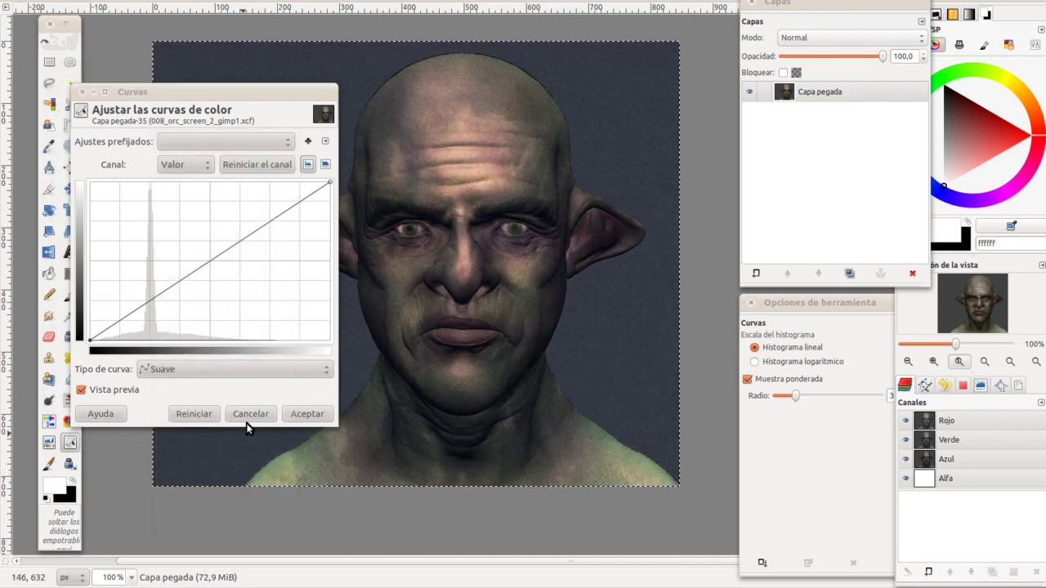
pyautogui.click(232, 140)
pyautogui.click(221, 138)
pyautogui.click(222, 140)
pyautogui.click(211, 140)
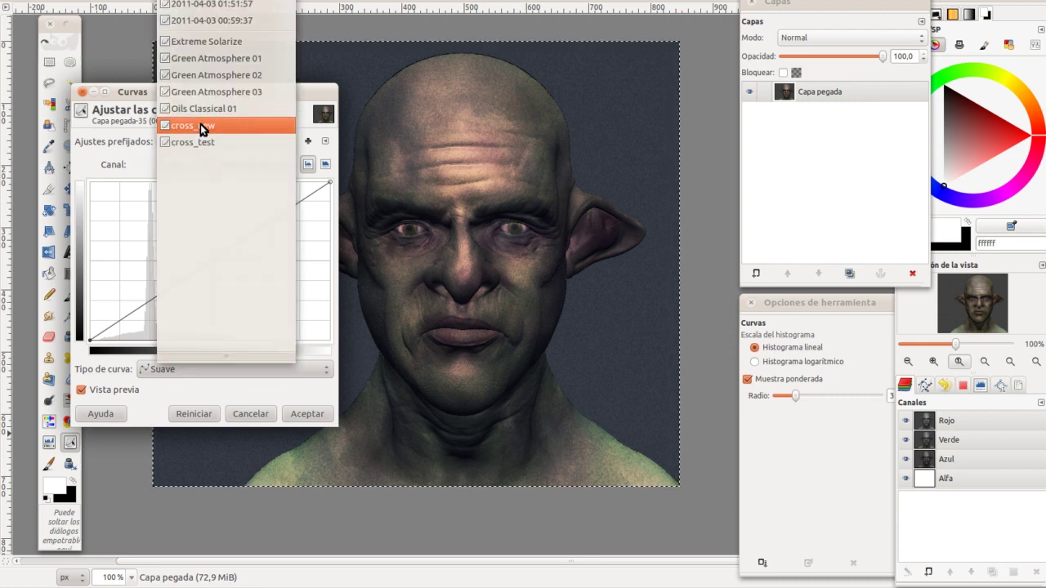
pyautogui.click(200, 126)
# Reapply cross_new, reset the curve and cancel Curves without changes
pyautogui.click(196, 414)
pyautogui.click(240, 140)
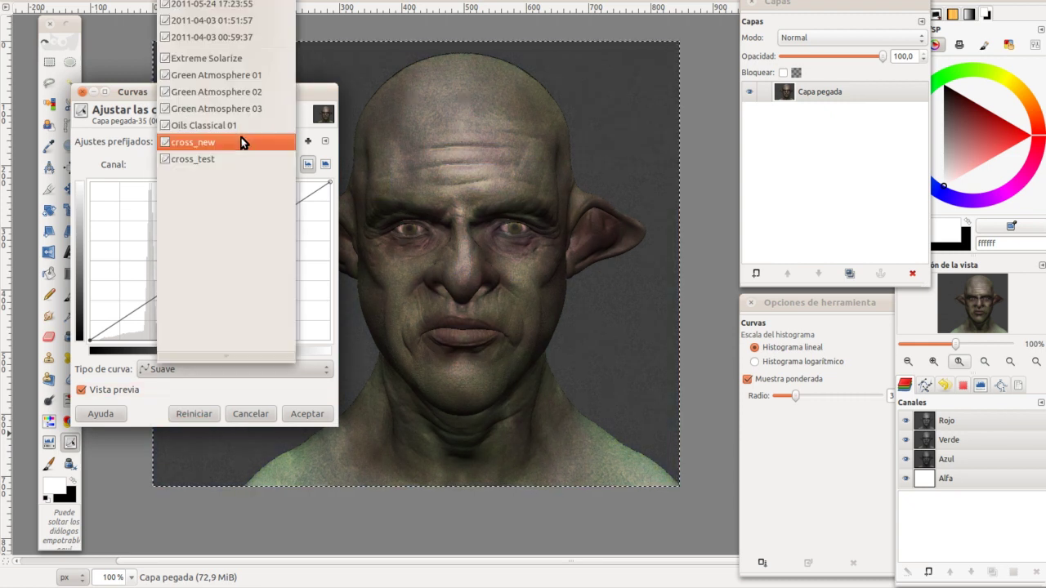
pyautogui.click(241, 137)
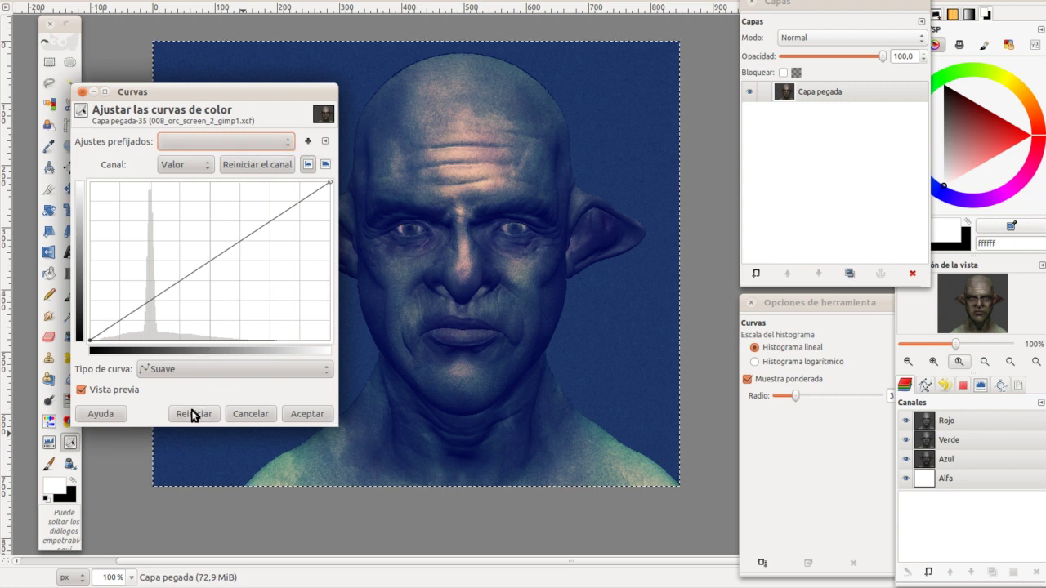
pyautogui.click(203, 413)
pyautogui.click(250, 414)
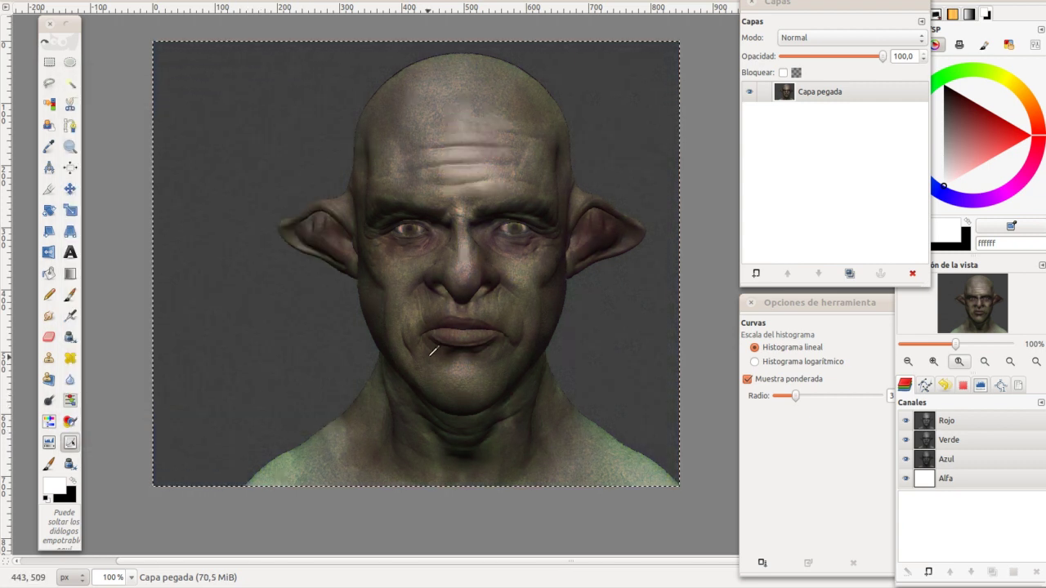
pyautogui.moveTo(438, 165); pyautogui.dragTo(445, 182)
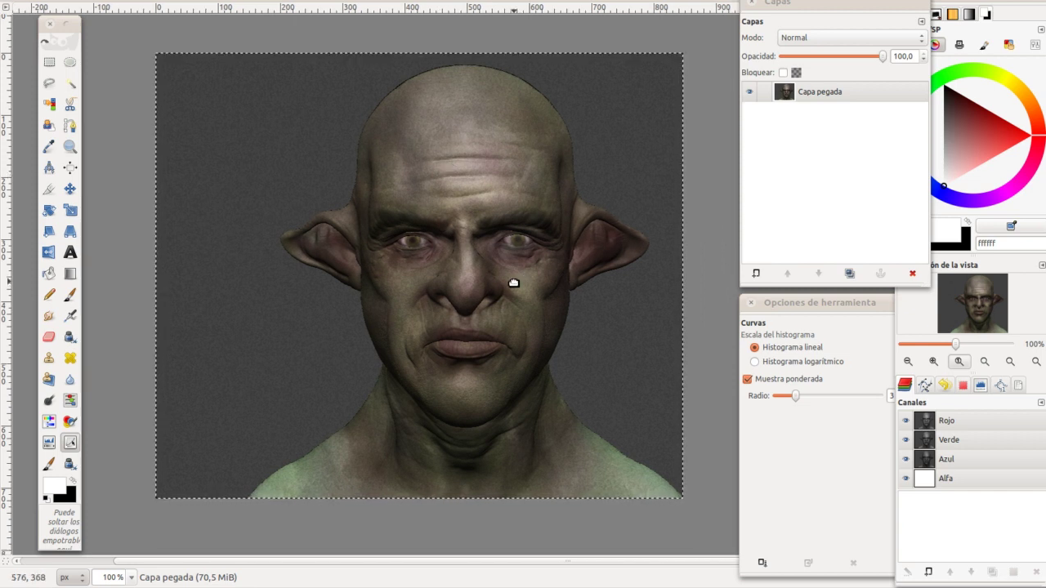
pyautogui.moveTo(511, 285); pyautogui.dragTo(499, 288)
pyautogui.click(847, 152)
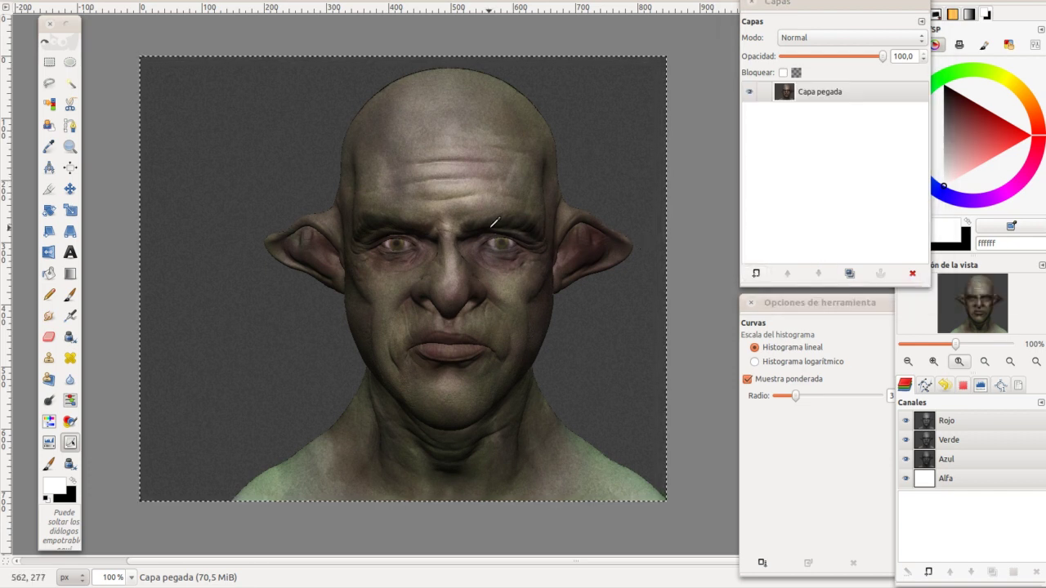
pyautogui.scroll(1, 479, 234)
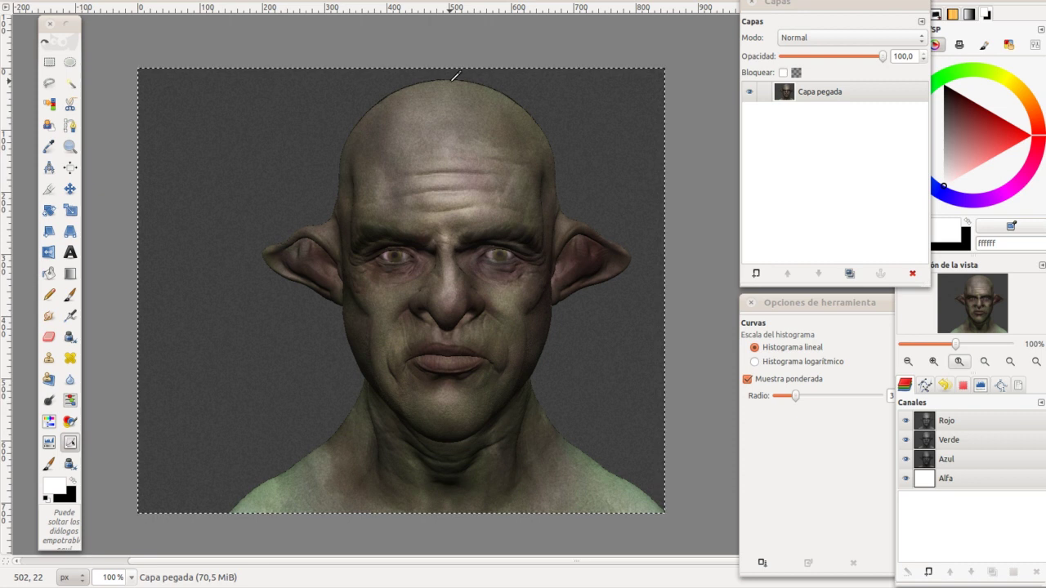
# Try Cross Processing and a LOMO vignette, undo it, and reopen the Photo Effects scripts
pyautogui.click(433, 2)
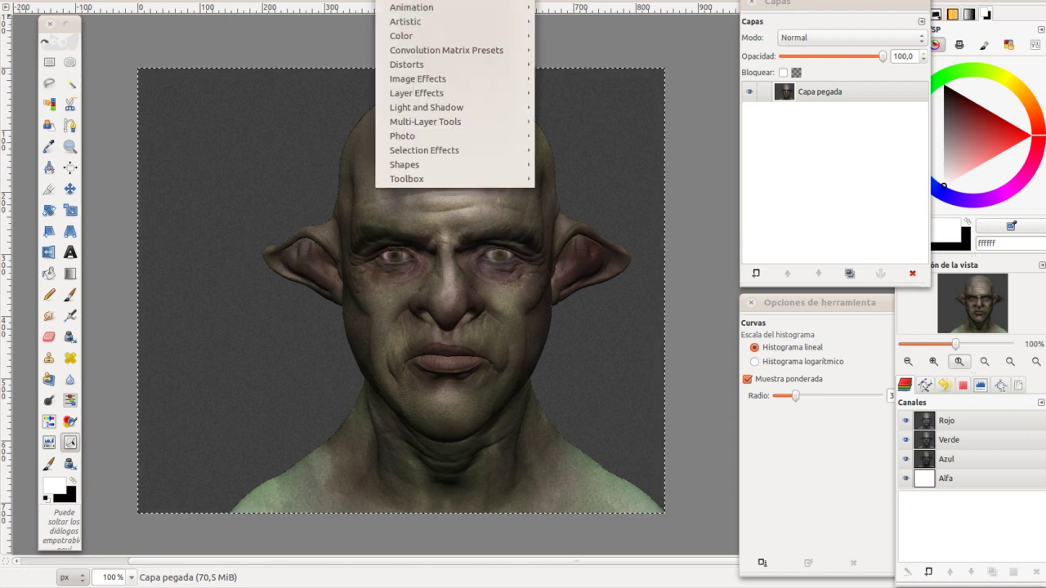
pyautogui.moveTo(441, 136)
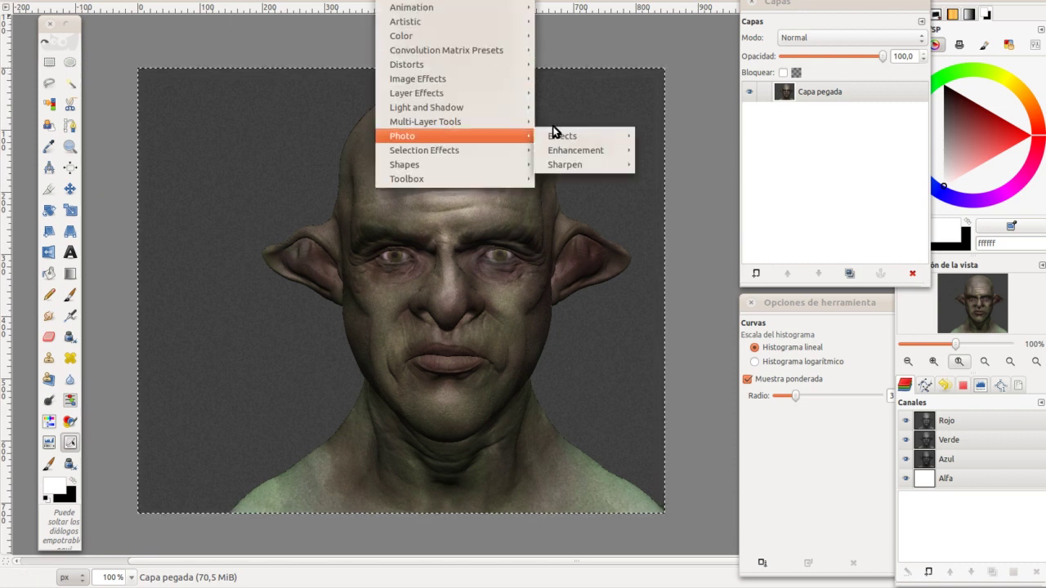
pyautogui.moveTo(582, 135)
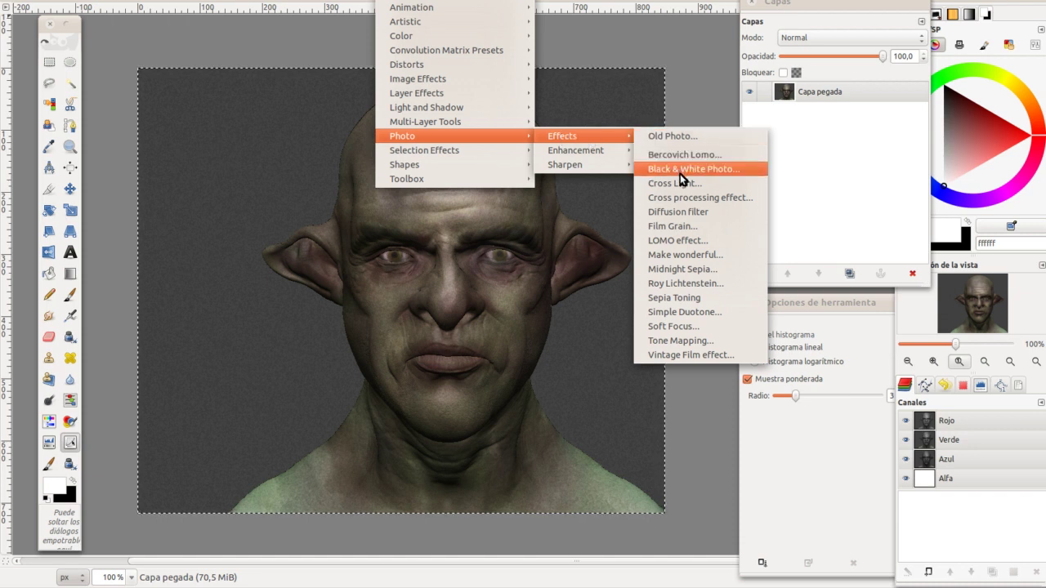
pyautogui.click(685, 194)
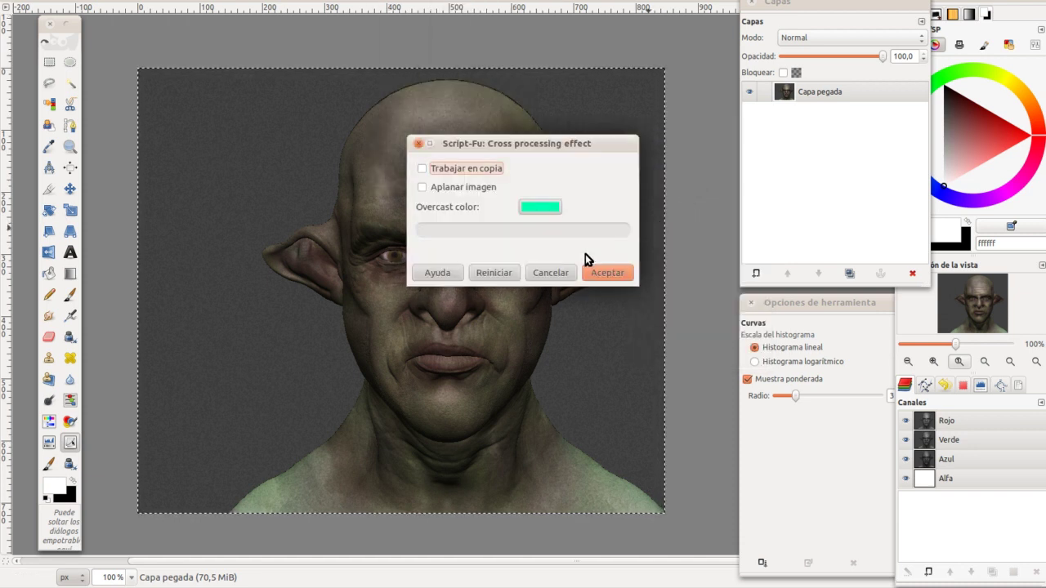
pyautogui.click(547, 272)
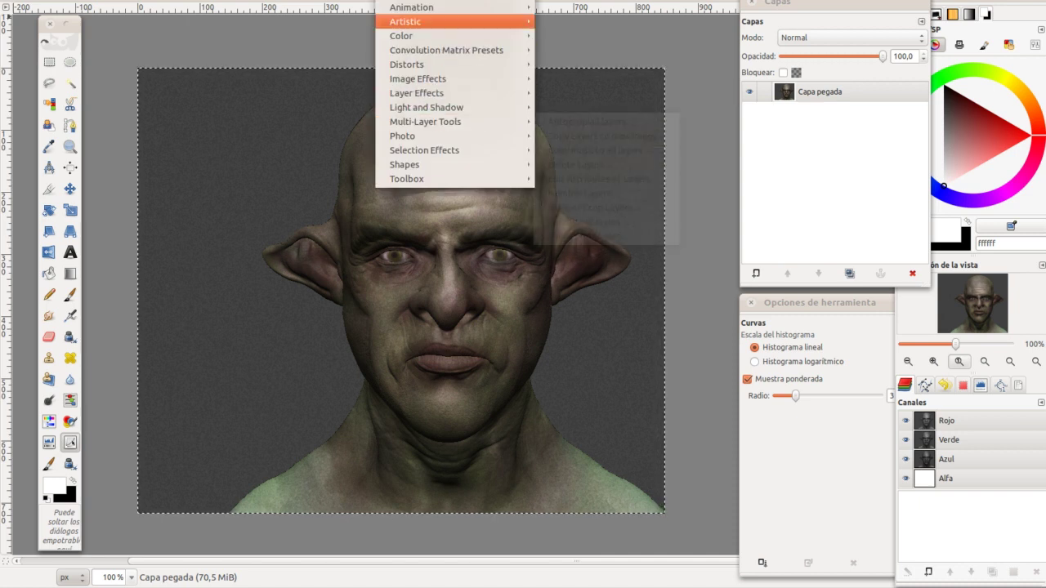
pyautogui.moveTo(402, 136)
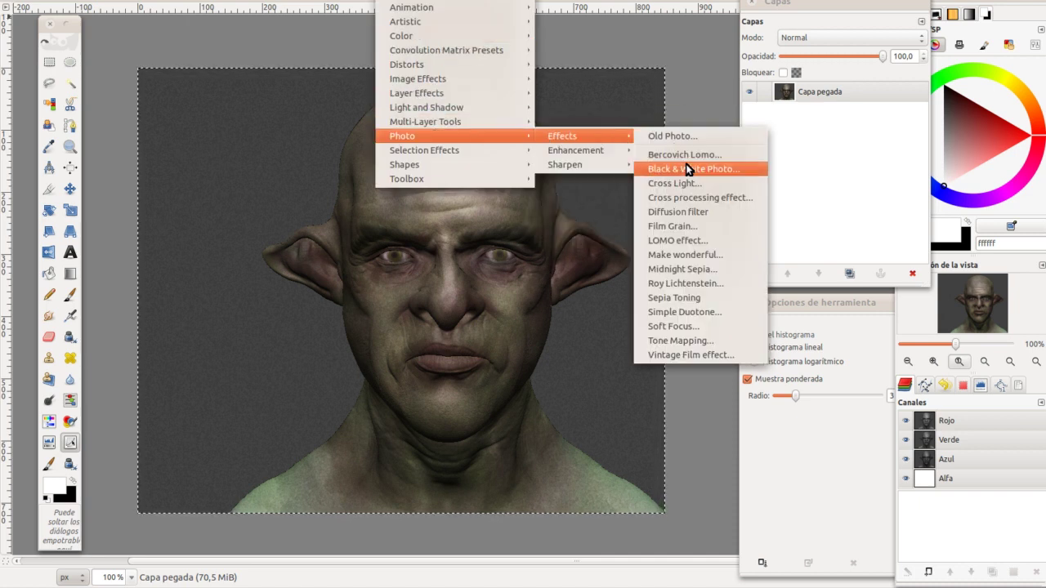
pyautogui.moveTo(562, 136)
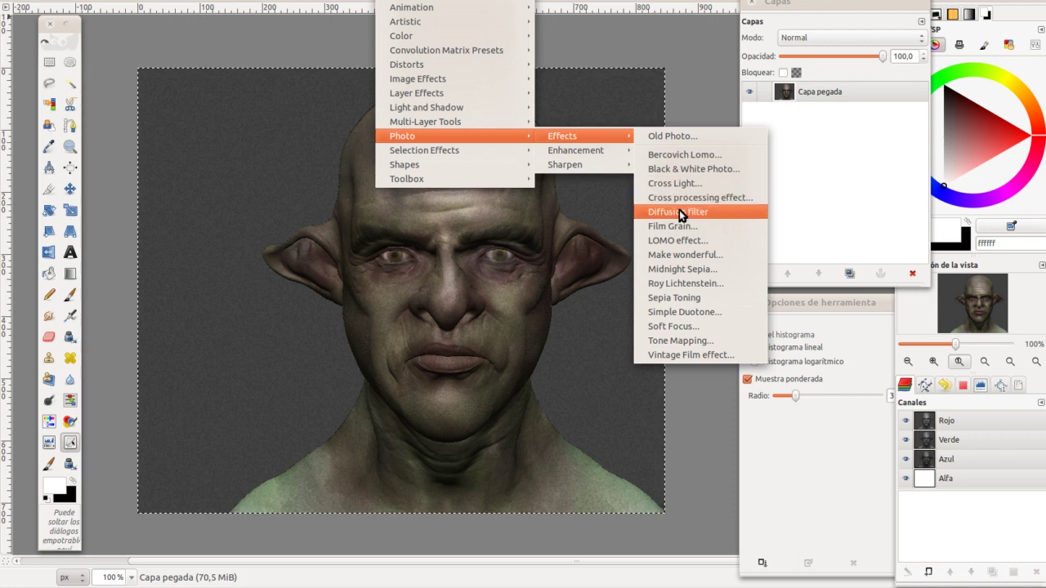
pyautogui.click(675, 239)
pyautogui.click(605, 260)
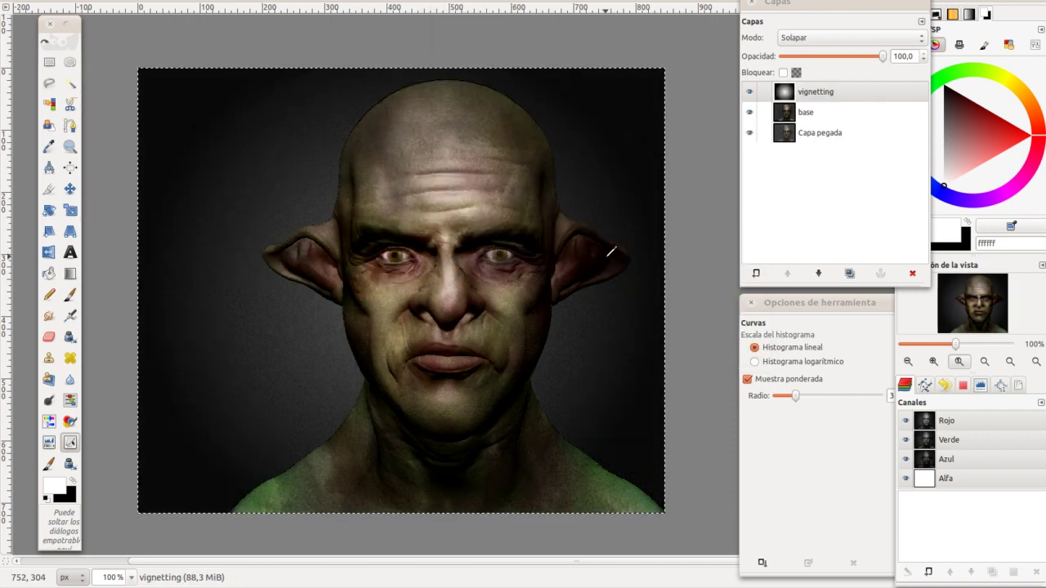
pyautogui.hotkey('ctrl', 'z')
pyautogui.click(408, 2)
pyautogui.moveTo(453, 135)
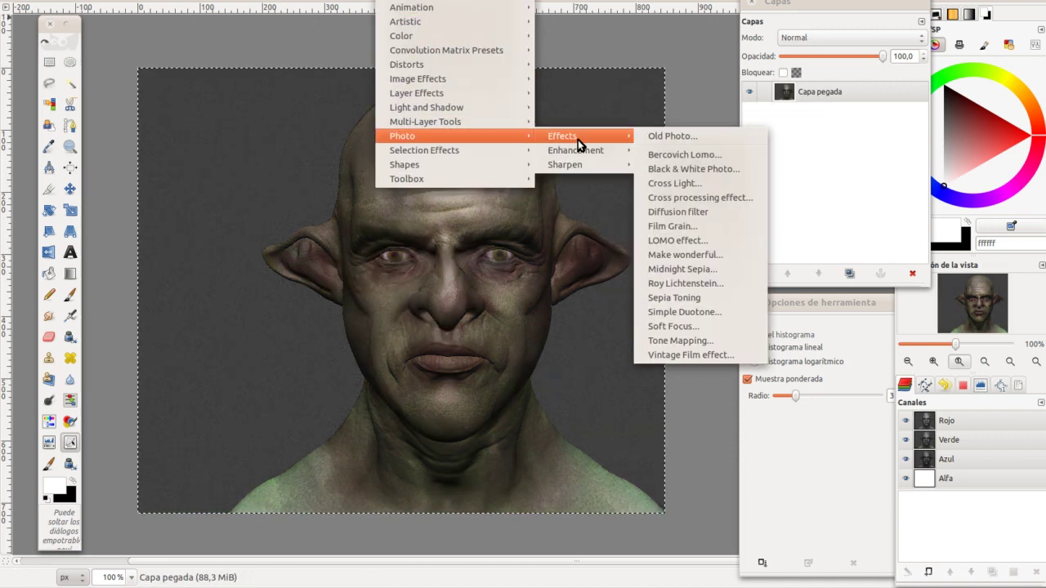
pyautogui.moveTo(562, 136)
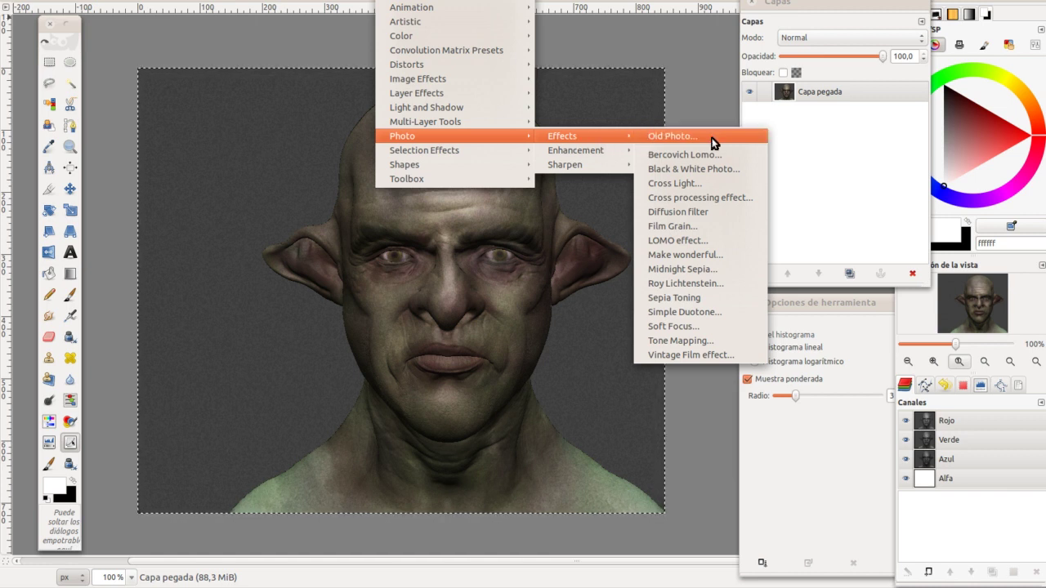
# Apply the cross processing effect and inspect its overlay and base layers
pyautogui.click(692, 197)
pyautogui.click(604, 273)
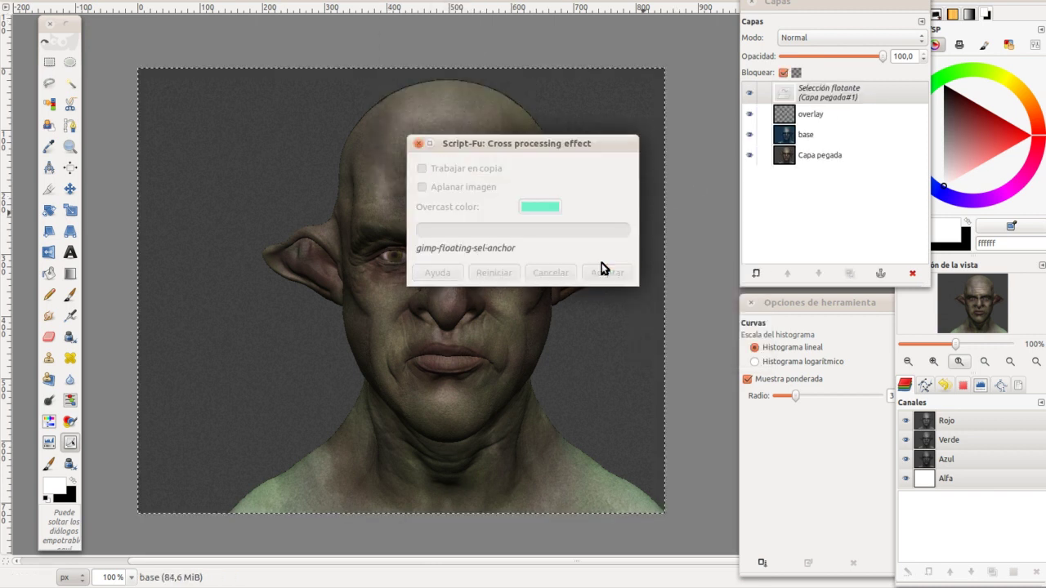
pyautogui.click(819, 114)
pyautogui.click(804, 132)
pyautogui.scroll(-3, 793, 57)
pyautogui.scroll(-1, 791, 59)
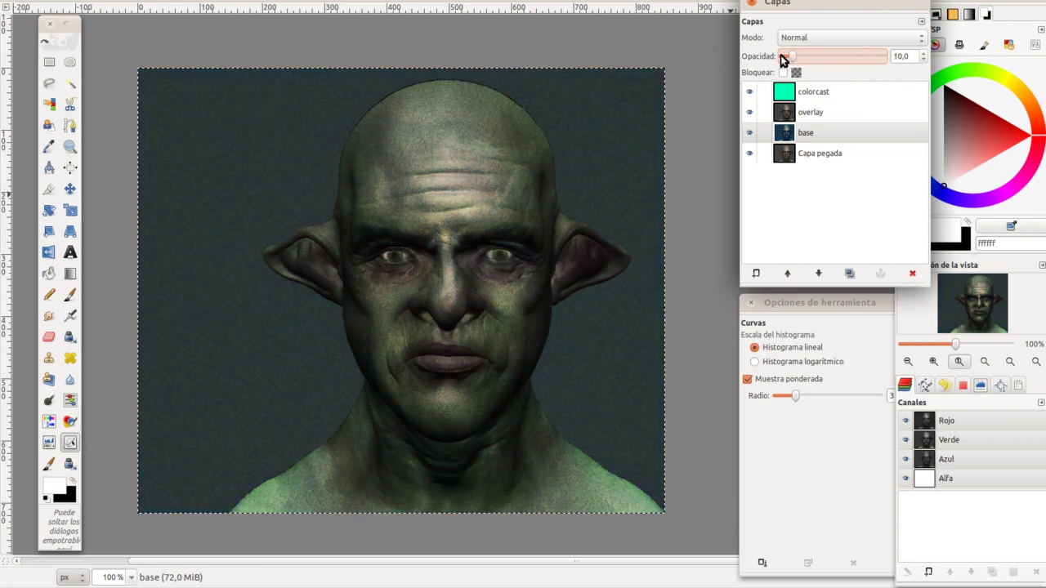
# Check the result at 150% zoom, clear the selection, and undo the effect
pyautogui.click(750, 133)
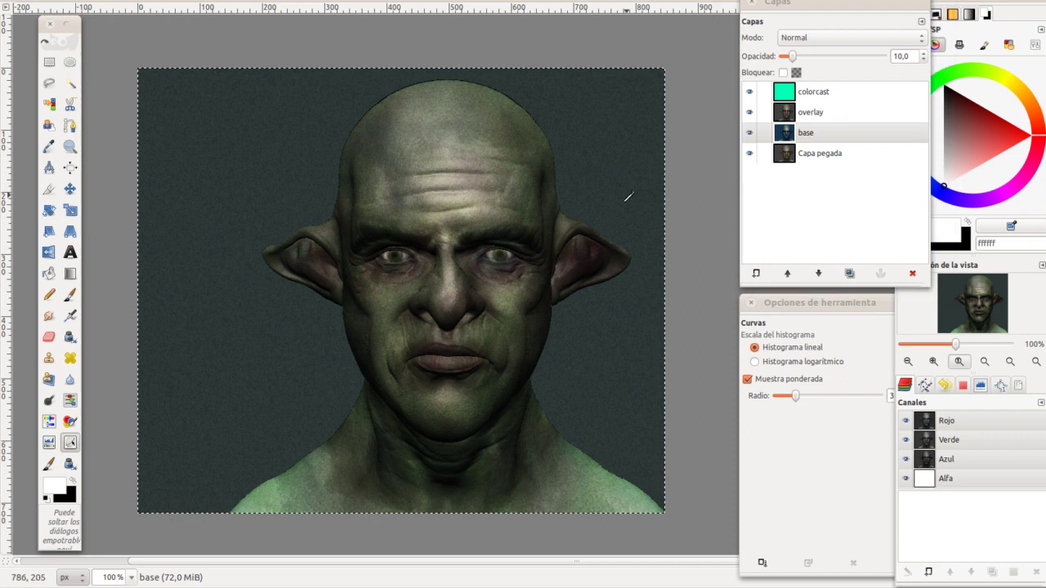
pyautogui.moveTo(567, 268); pyautogui.dragTo(553, 248)
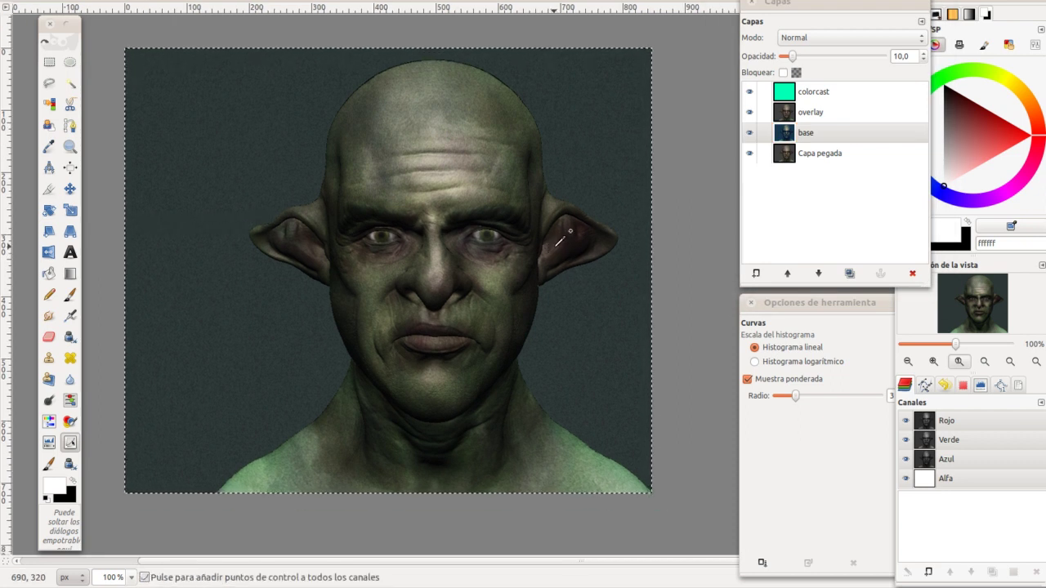
pyautogui.press('+')
pyautogui.press('-')
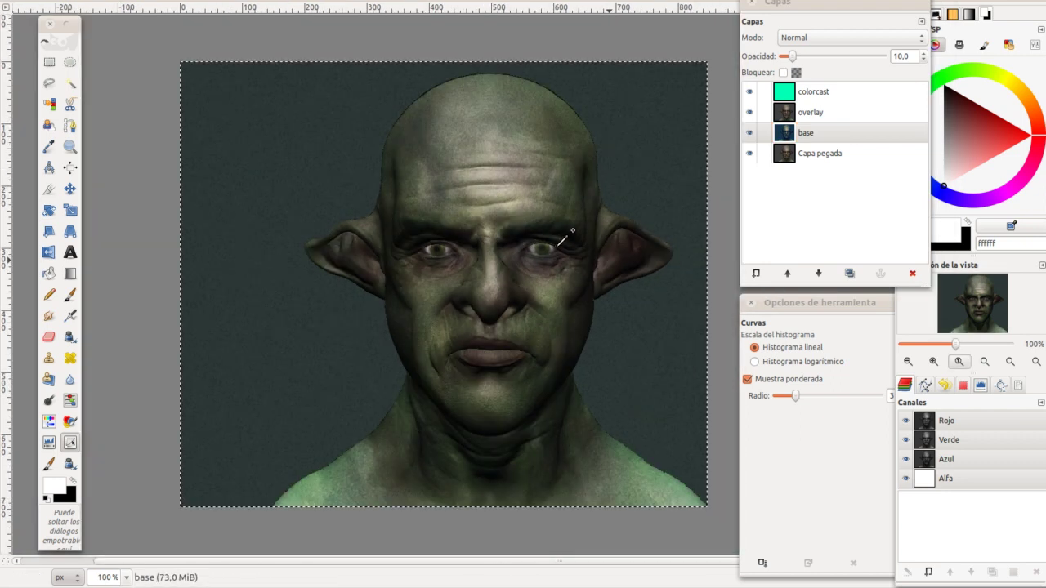
pyautogui.hotkey('ctrl', 'shift', 'a')
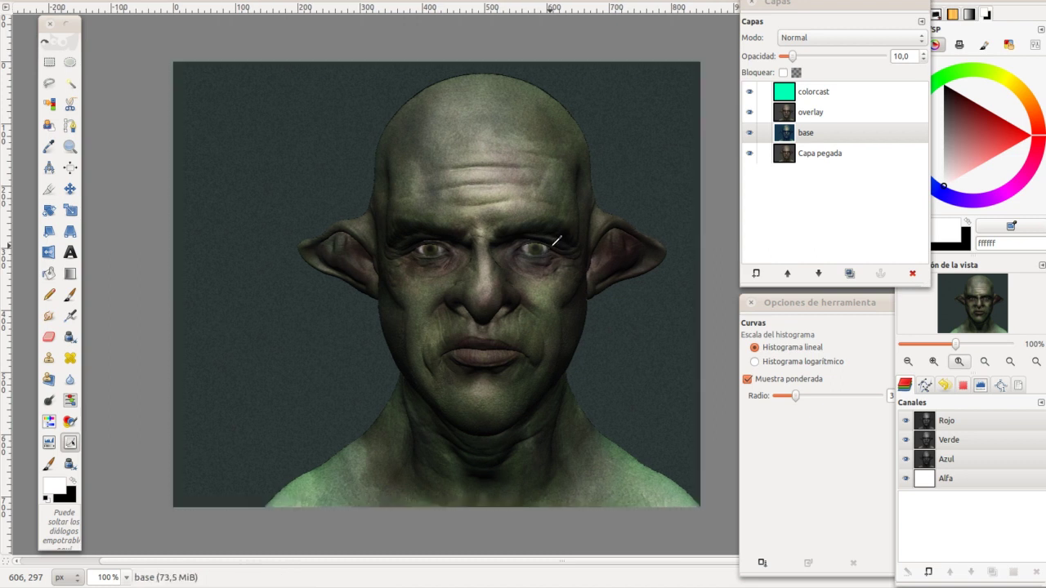
pyautogui.hotkey('ctrl', 'z')
pyautogui.hotkey('ctrl', 'z')
pyautogui.hotkey('ctrl', 'z')
pyautogui.hotkey('ctrl', 'z')
pyautogui.hotkey('ctrl', 'z')
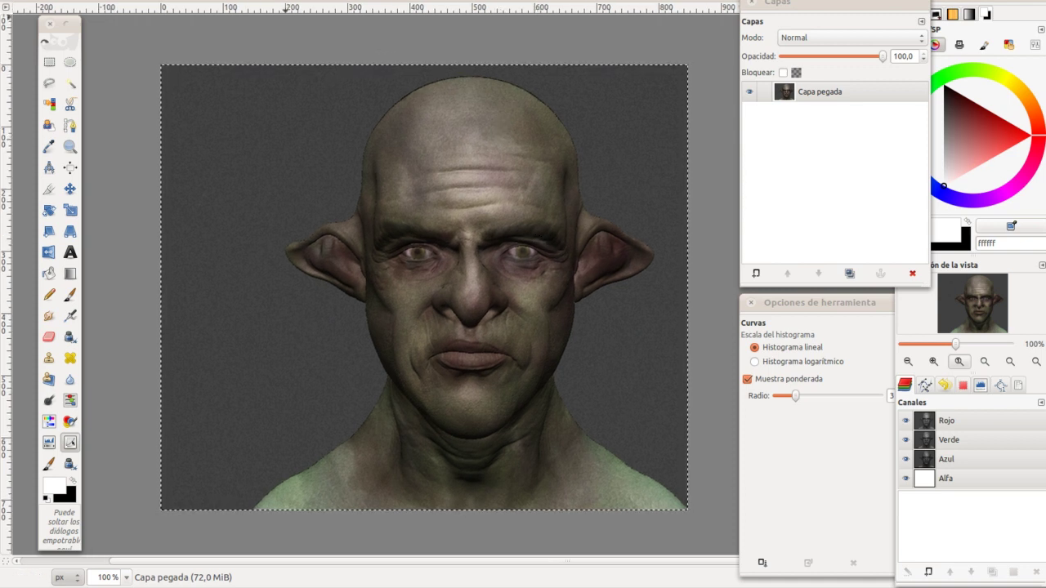
# Try the Kodak Tmax 400 BW film simulation with Drop Gamma 10%, then undo it
pyautogui.click(253, 0)
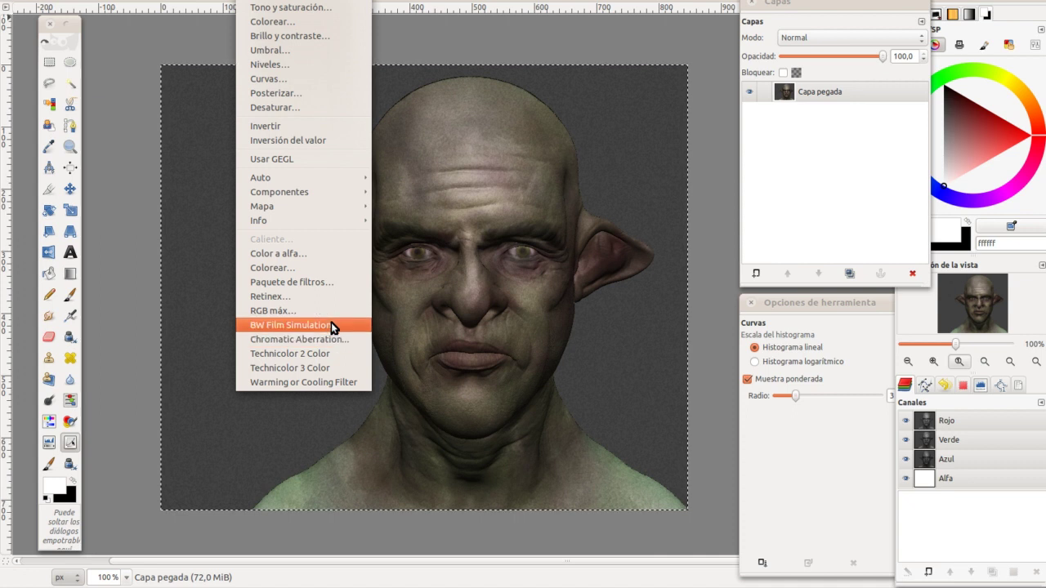
pyautogui.click(331, 325)
pyautogui.click(577, 137)
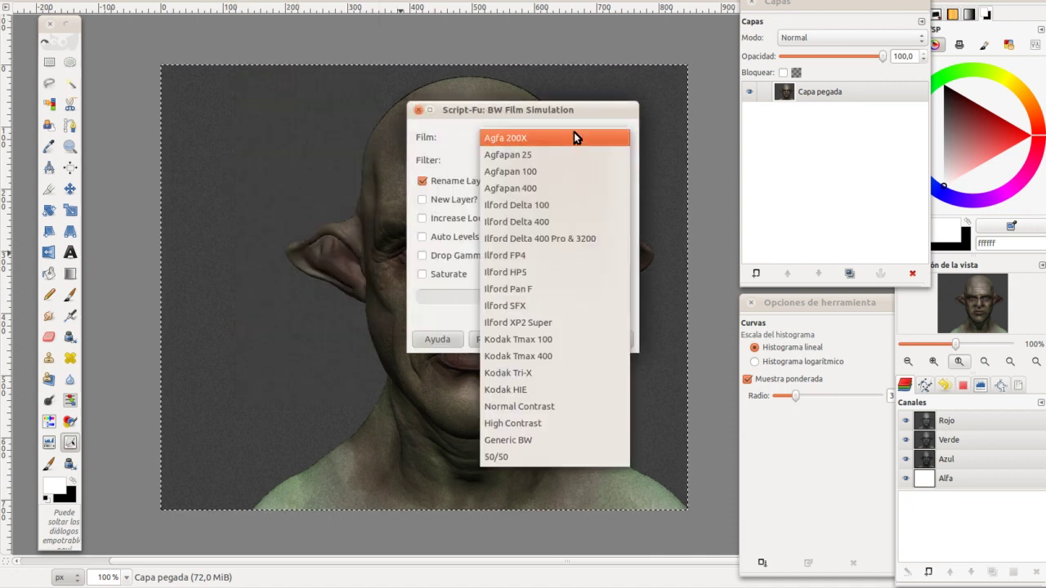
pyautogui.click(547, 358)
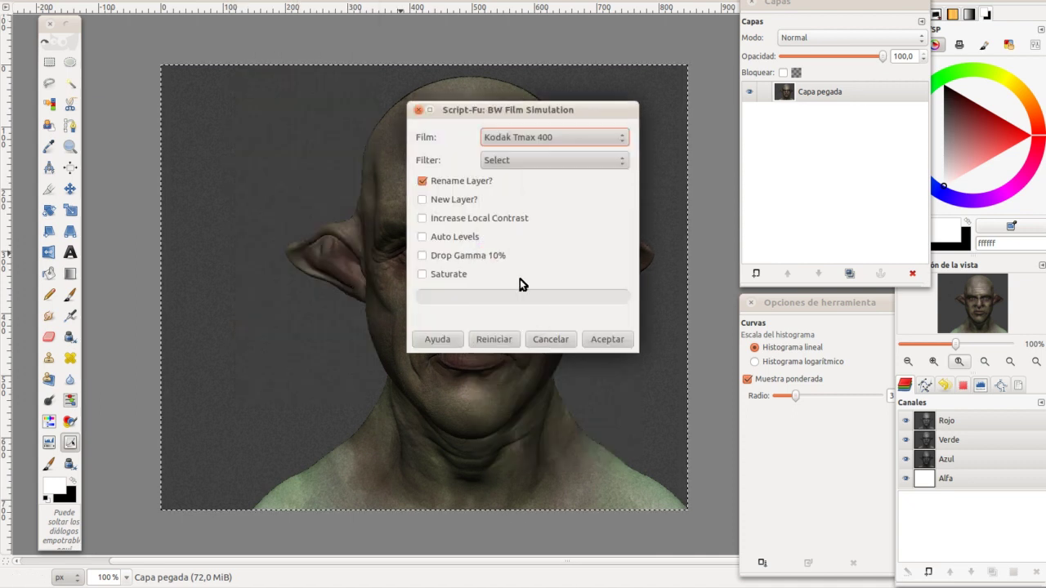
pyautogui.click(470, 255)
pyautogui.click(605, 339)
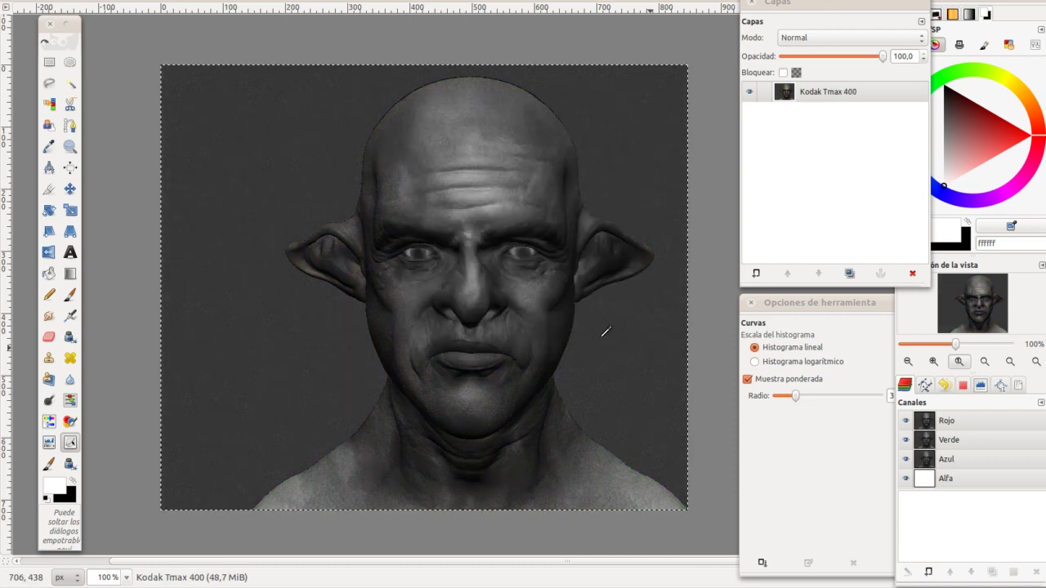
pyautogui.click(786, 128)
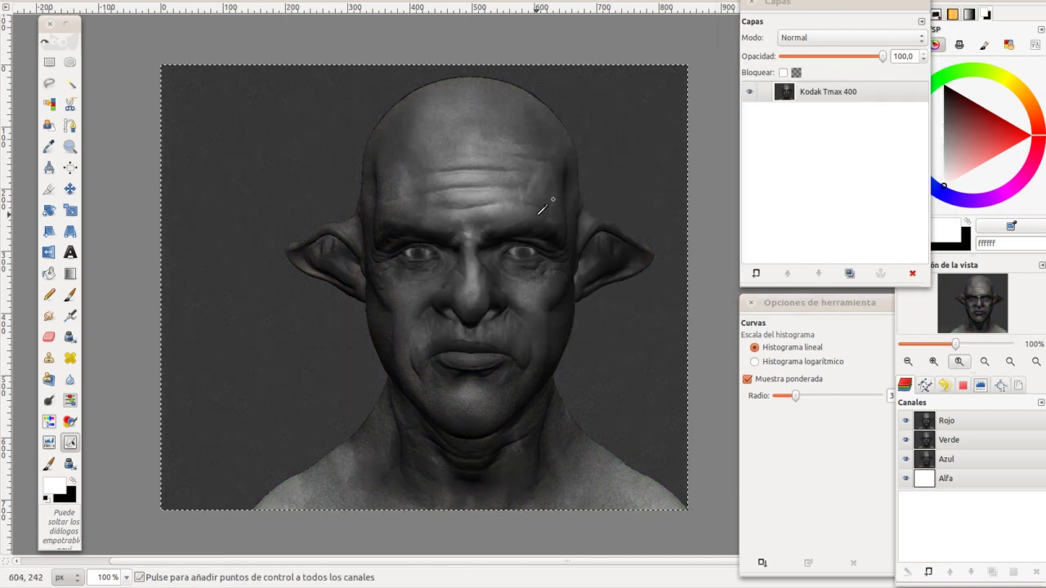
pyautogui.hotkey('ctrl', 'z')
# Duplicate the pasted layer and apply the BW film simulation to the copy
pyautogui.click(849, 273)
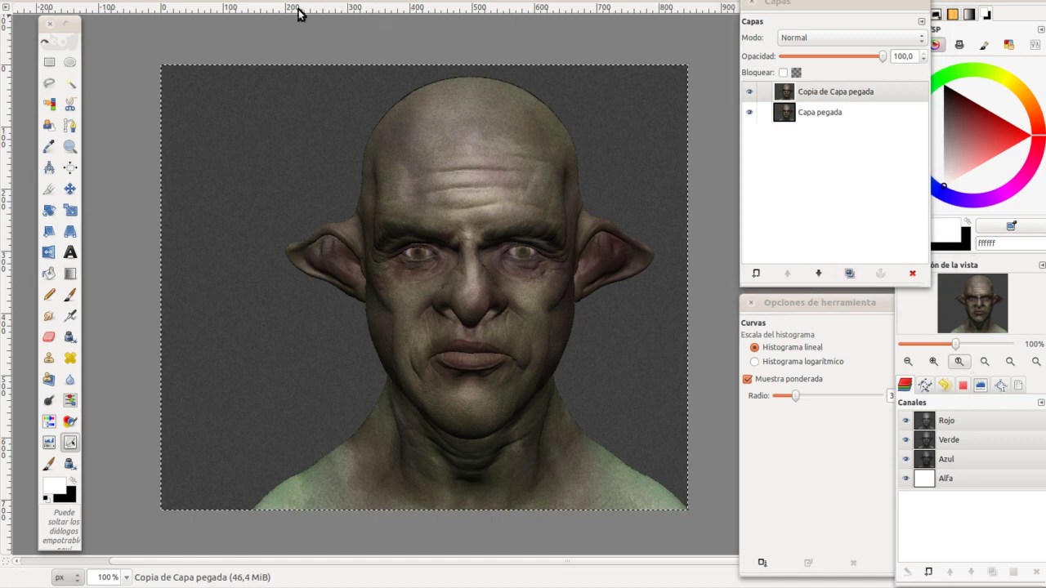
pyautogui.click(299, 8)
pyautogui.click(339, 325)
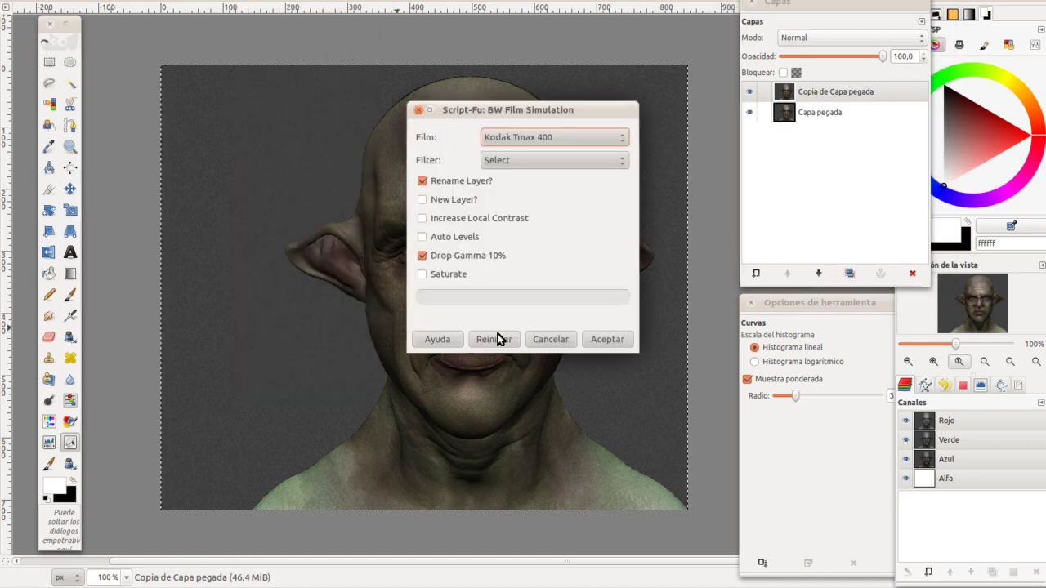
pyautogui.click(620, 338)
# Cycle the film layer's mode from Claridad suave through Solapar to Pantalla
pyautogui.scroll(-1, 833, 38)
pyautogui.scroll(-1, 832, 39)
pyautogui.scroll(-1, 832, 39)
pyautogui.scroll(-1, 831, 39)
pyautogui.scroll(-1, 831, 40)
pyautogui.scroll(-1, 831, 40)
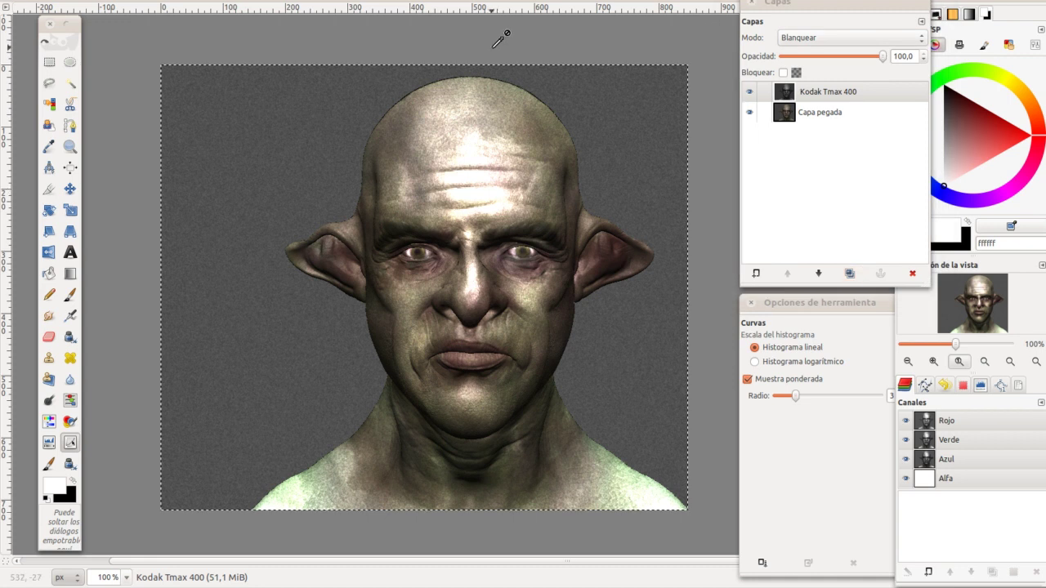
pyautogui.scroll(-1, 818, 39)
pyautogui.scroll(-1, 818, 38)
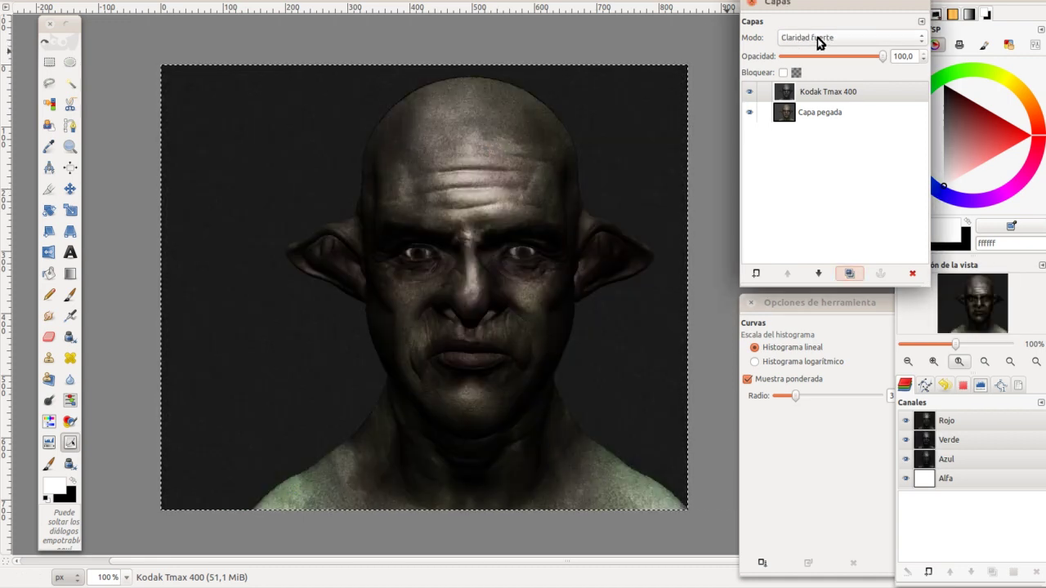
pyautogui.scroll(-1, 817, 37)
pyautogui.scroll(2, 817, 37)
pyautogui.scroll(-1, 817, 37)
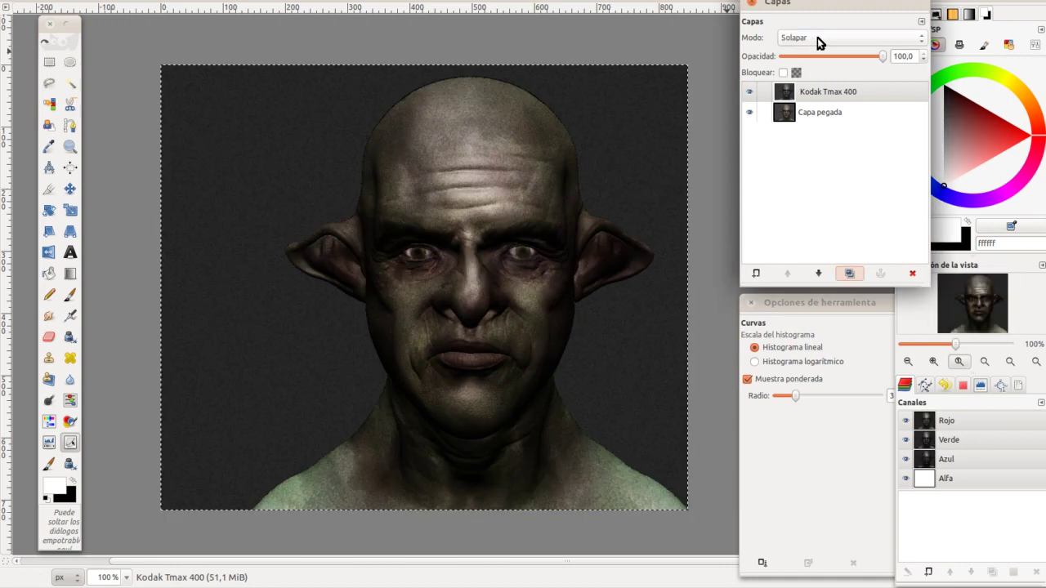
pyautogui.scroll(1, 817, 37)
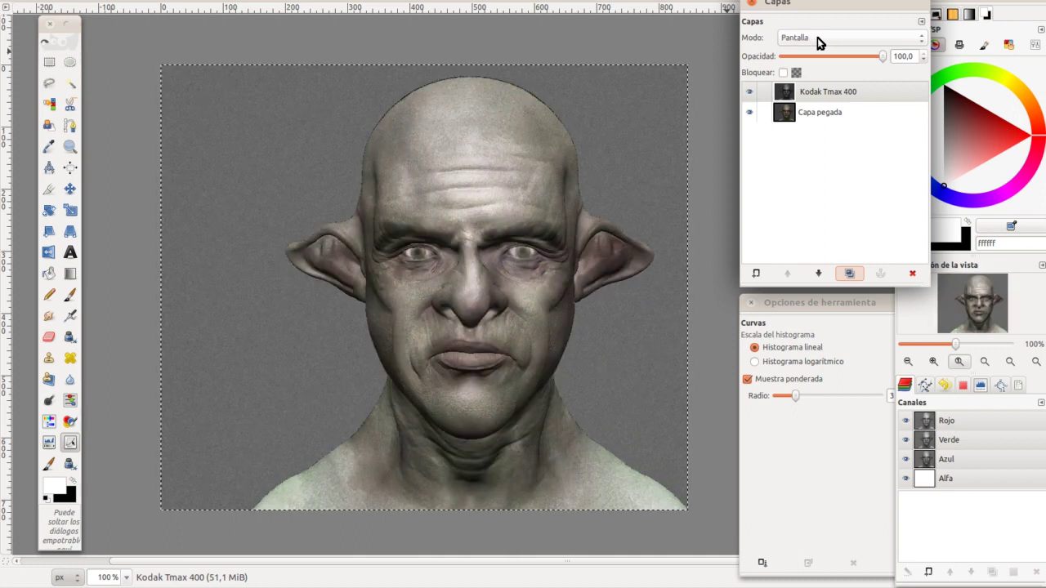
# Blur the Kodak Tmax 400 layer 5 px, set 30% opacity, and merge it into Capa pegada
pyautogui.click(359, 2)
pyautogui.moveTo(392, 54)
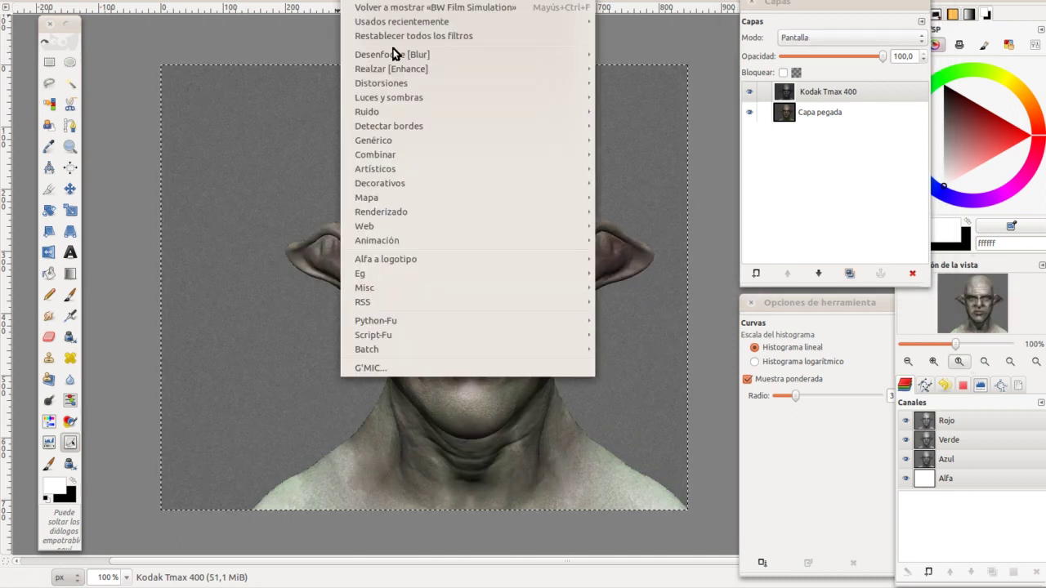
pyautogui.click(622, 97)
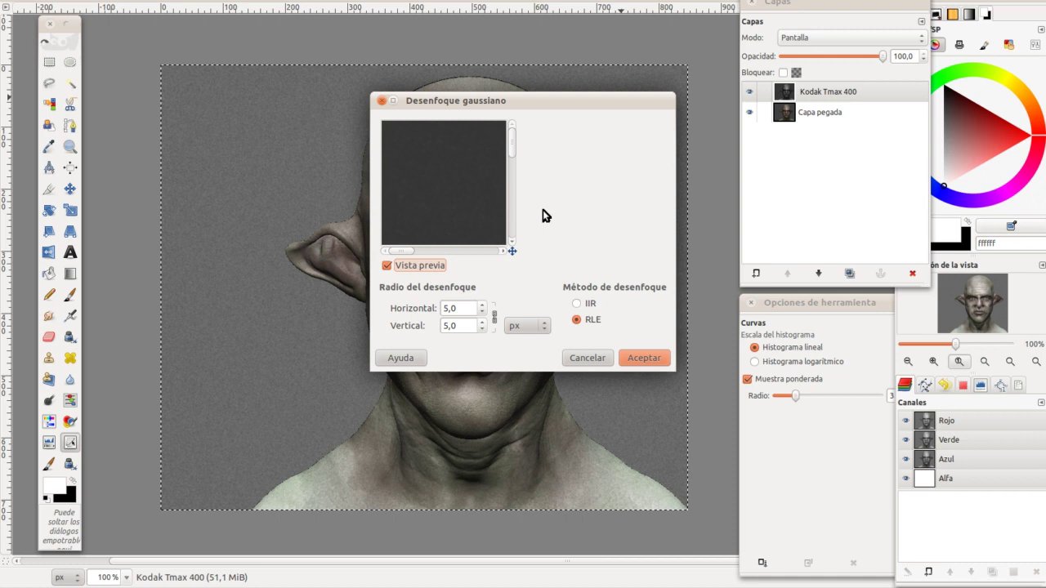
pyautogui.moveTo(512, 248); pyautogui.dragTo(533, 269)
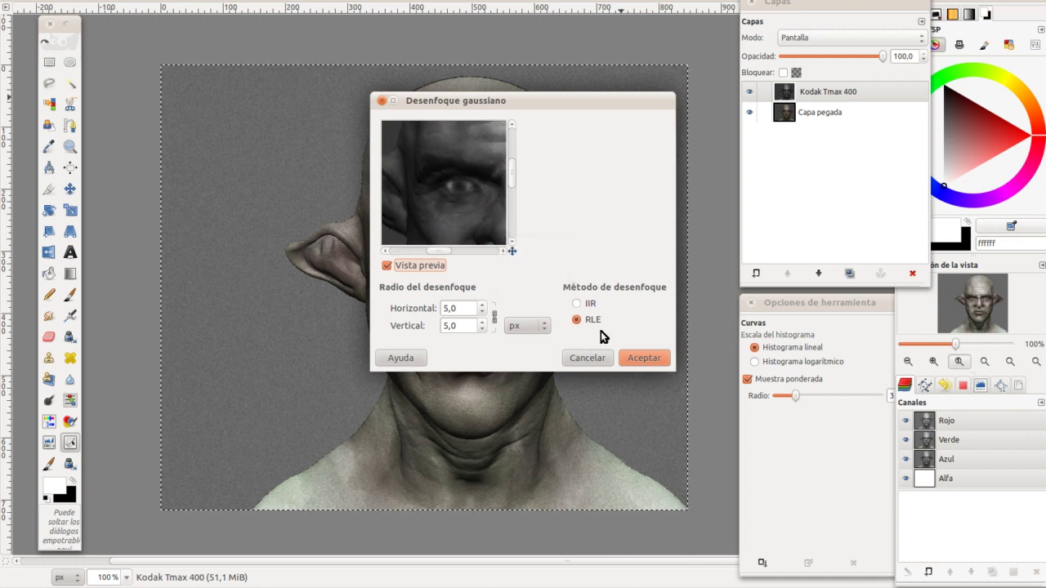
pyautogui.click(644, 358)
pyautogui.moveTo(809, 56); pyautogui.dragTo(784, 61)
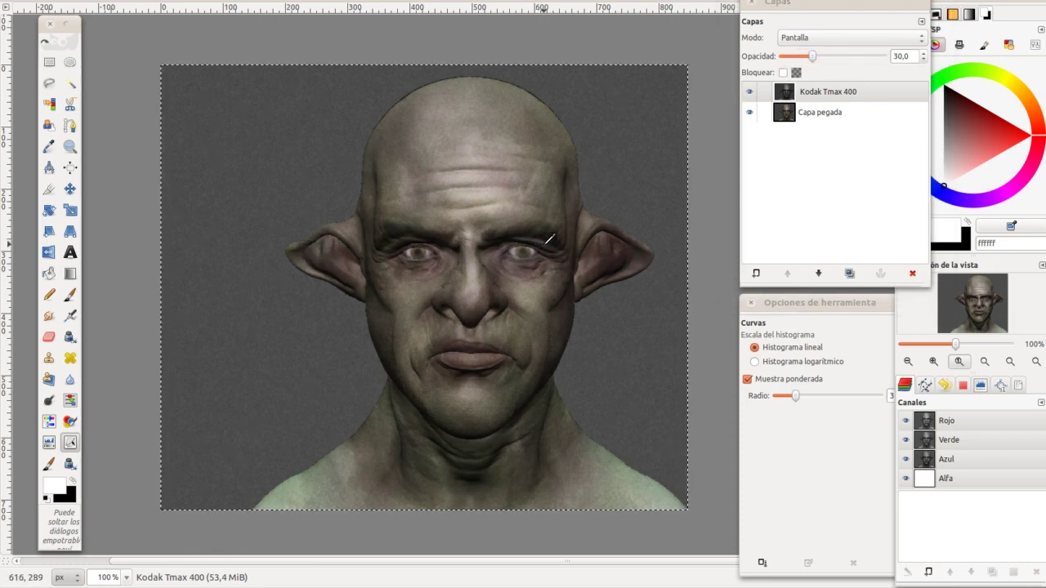
pyautogui.hotkey('ctrl', 'm')
pyautogui.press('Return')
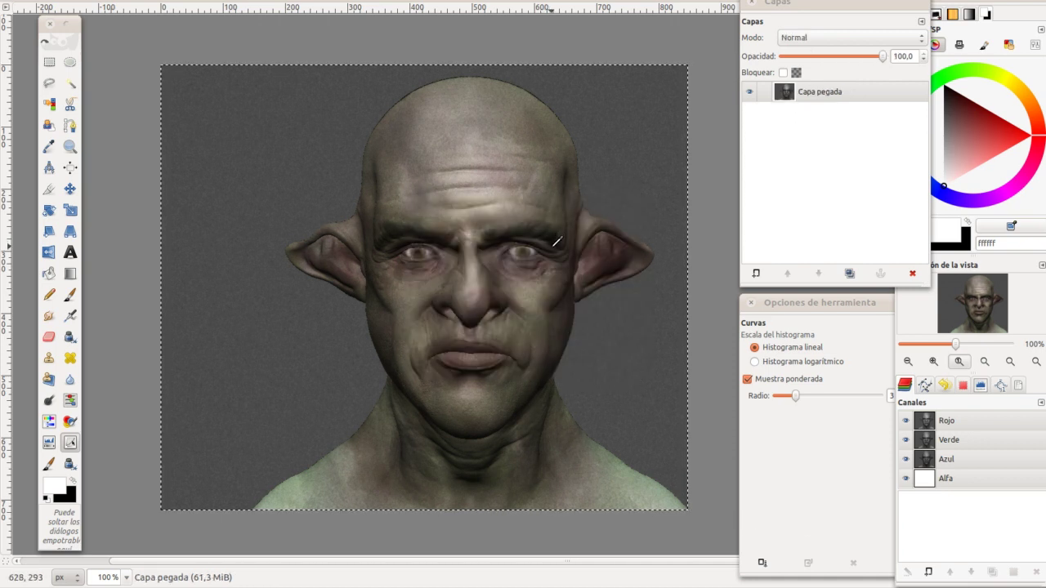
# Run Tone Mapping to add a Claridad suave copy at 90% opacity, then deselect all
pyautogui.moveTo(544, 313)
pyautogui.mouseDown()
pyautogui.moveTo(536, 298)
pyautogui.moveTo(516, 305)
pyautogui.mouseUp()
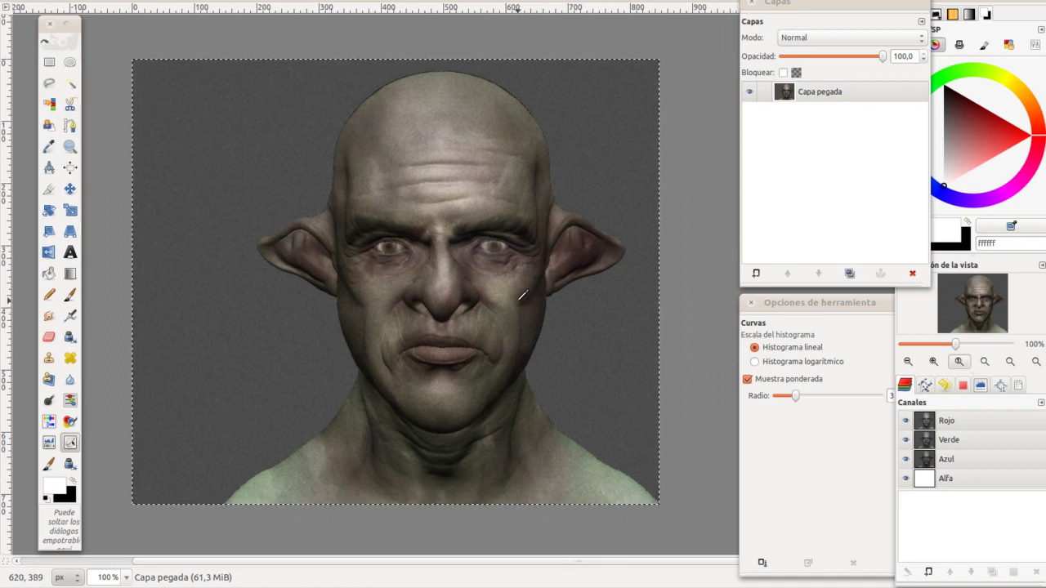
pyautogui.click(347, 1)
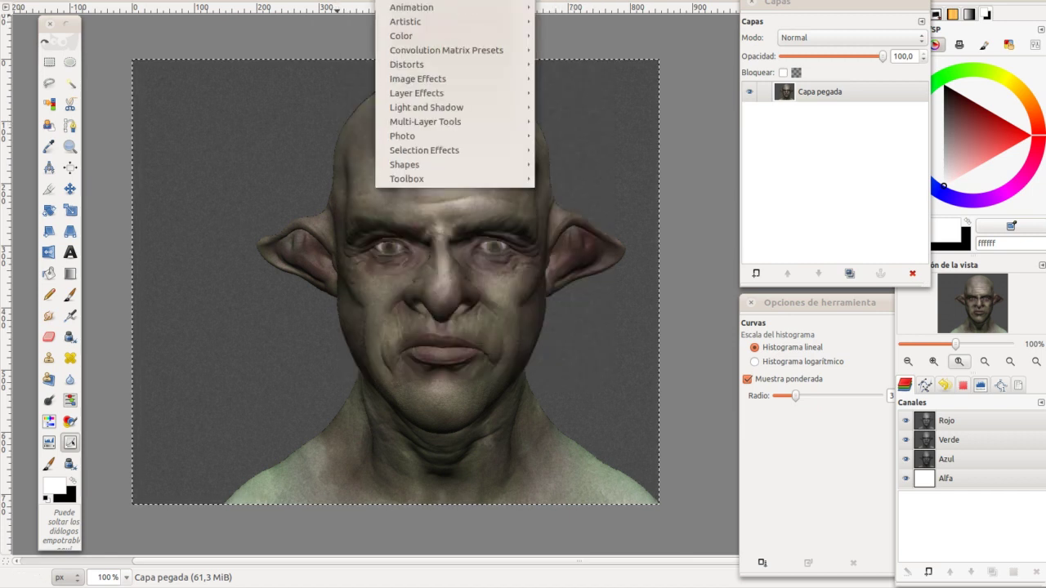
pyautogui.moveTo(424, 36)
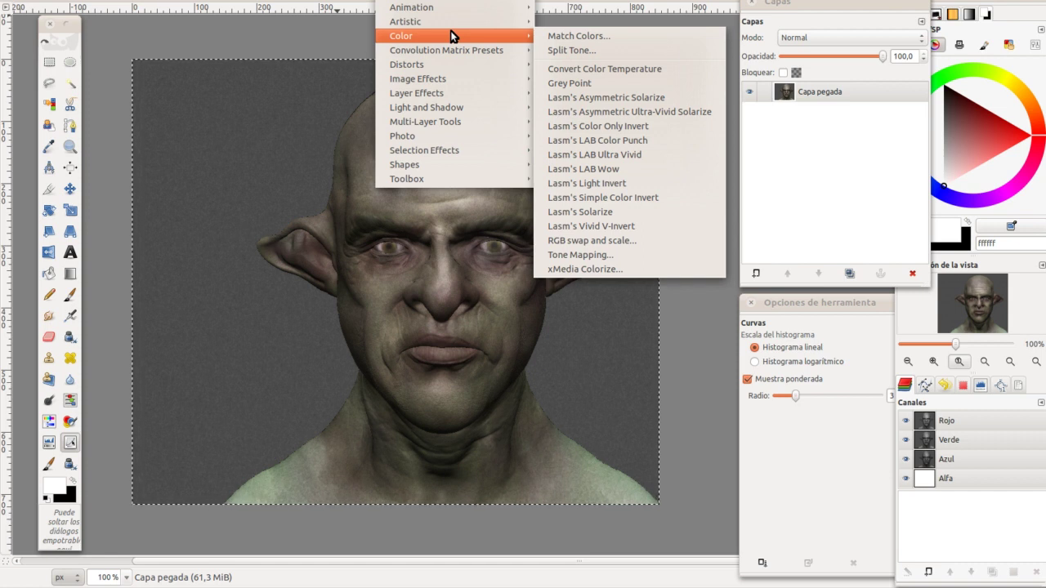
pyautogui.click(603, 255)
pyautogui.click(603, 261)
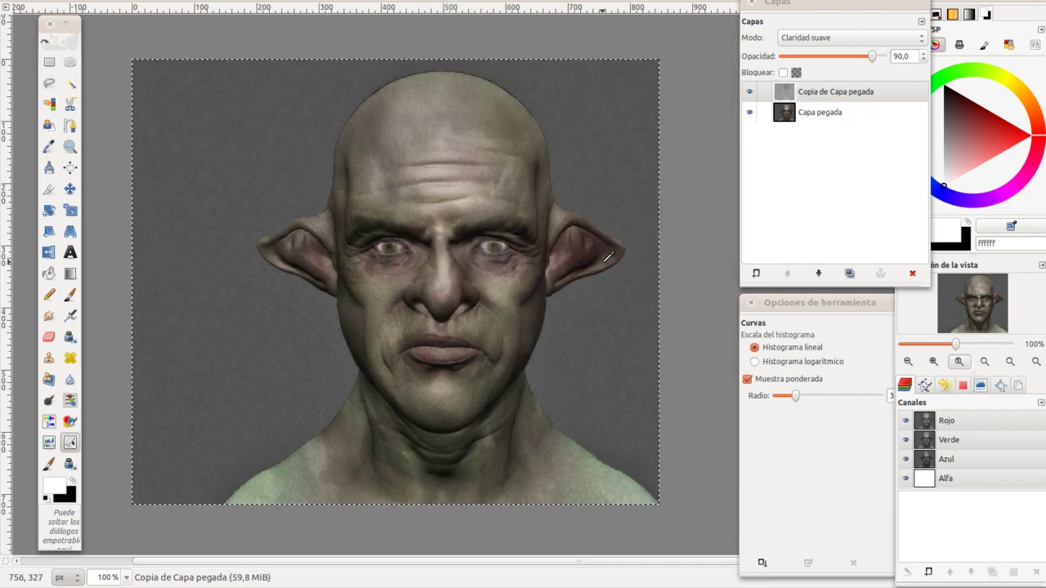
pyautogui.hotkey('ctrl', 'shift', 'a')
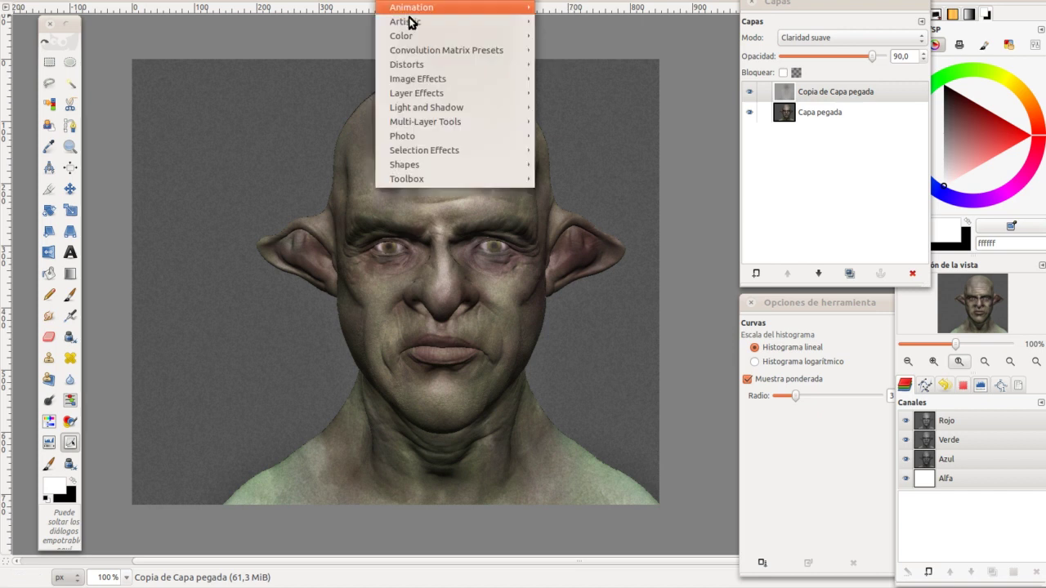
pyautogui.moveTo(454, 136)
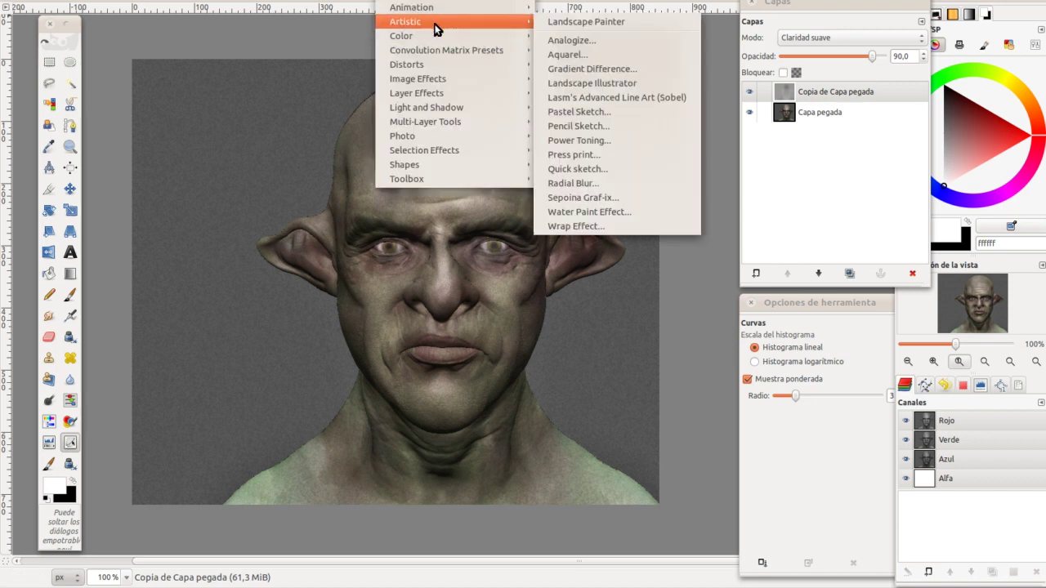
pyautogui.moveTo(576, 150)
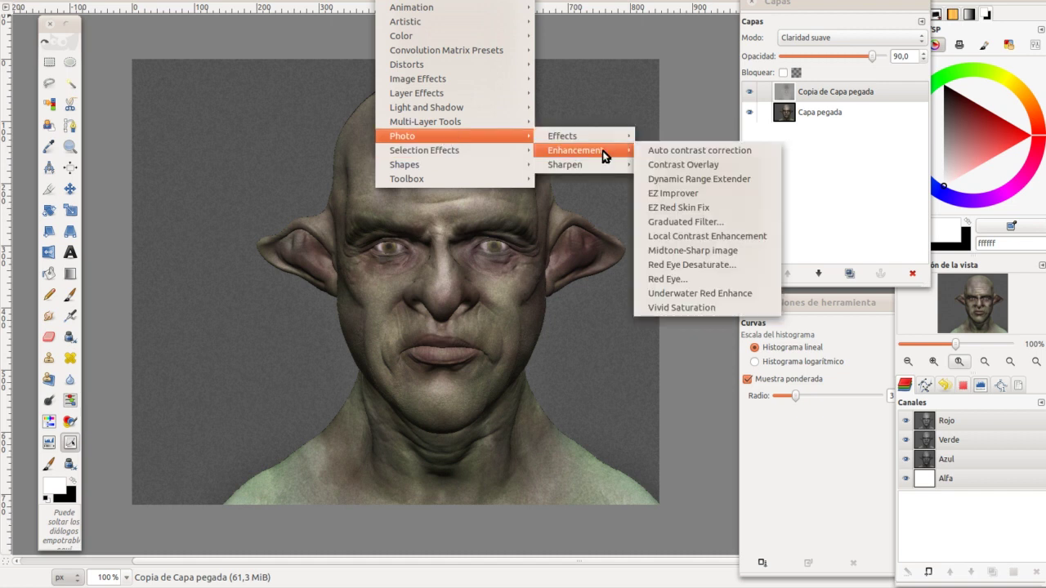
# Run the Graduated Filter to add a Filtered layer and dismiss its error messages
pyautogui.click(667, 223)
pyautogui.click(609, 261)
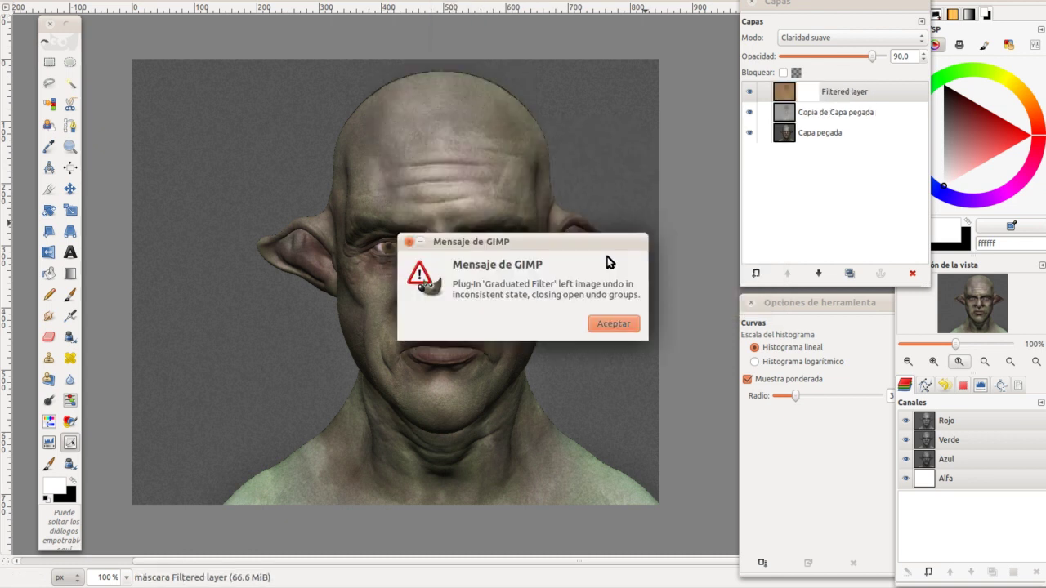
pyautogui.click(609, 323)
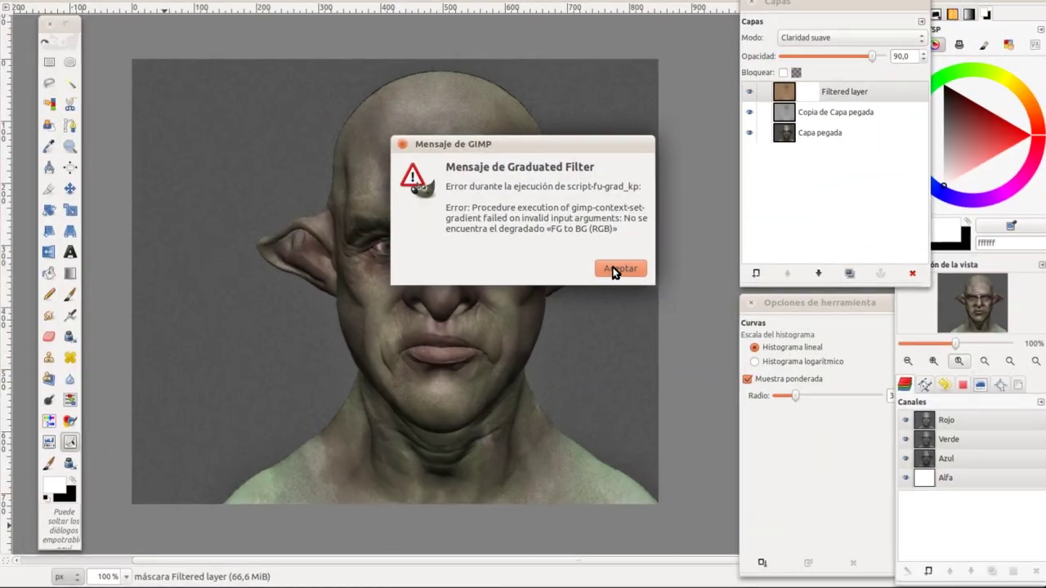
pyautogui.click(614, 270)
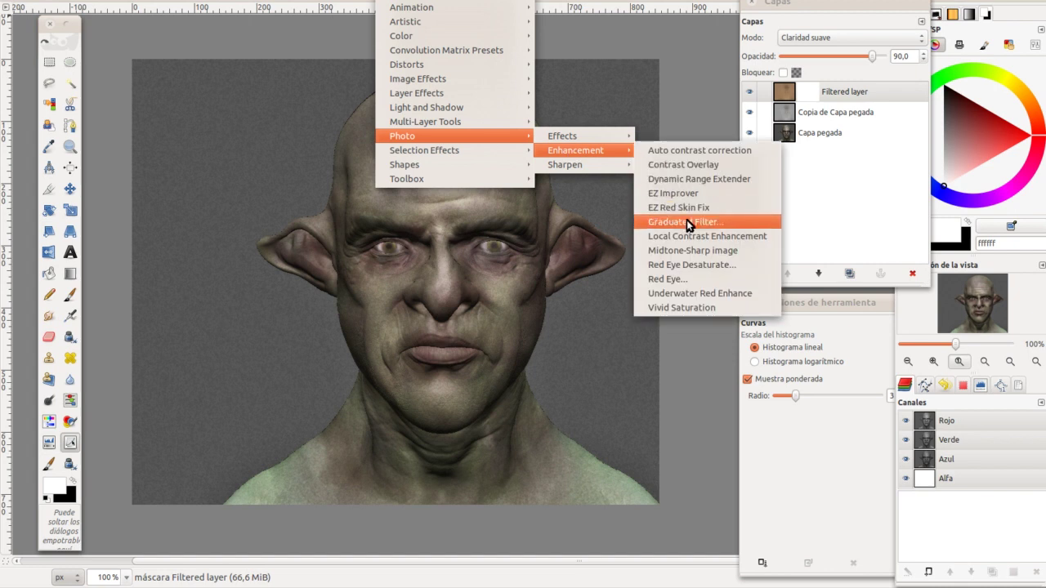
# Run Vivid Saturation on the image and dismiss its undo warning and error
pyautogui.click(702, 302)
pyautogui.click(606, 258)
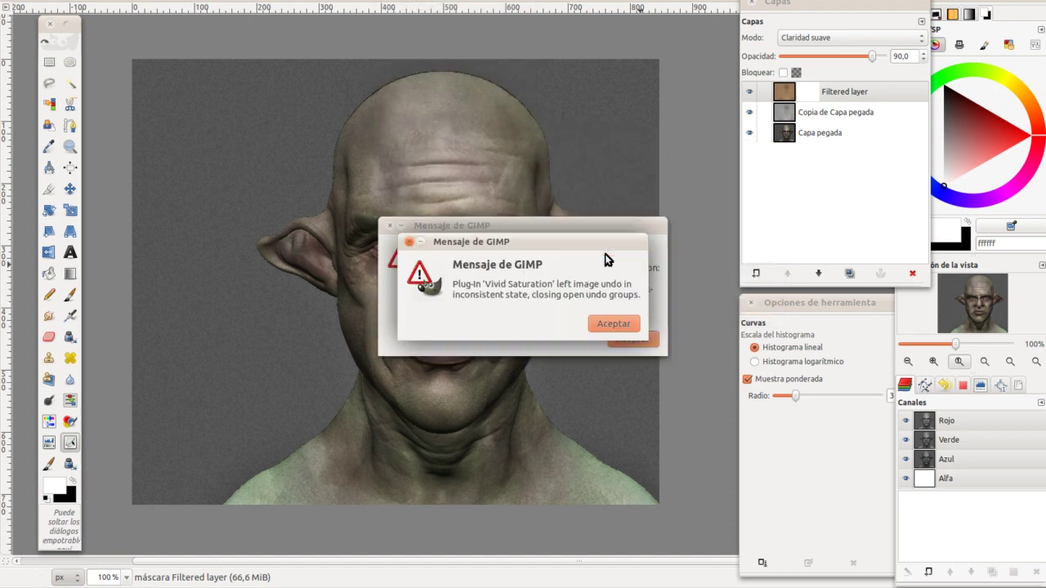
pyautogui.click(603, 325)
pyautogui.click(618, 332)
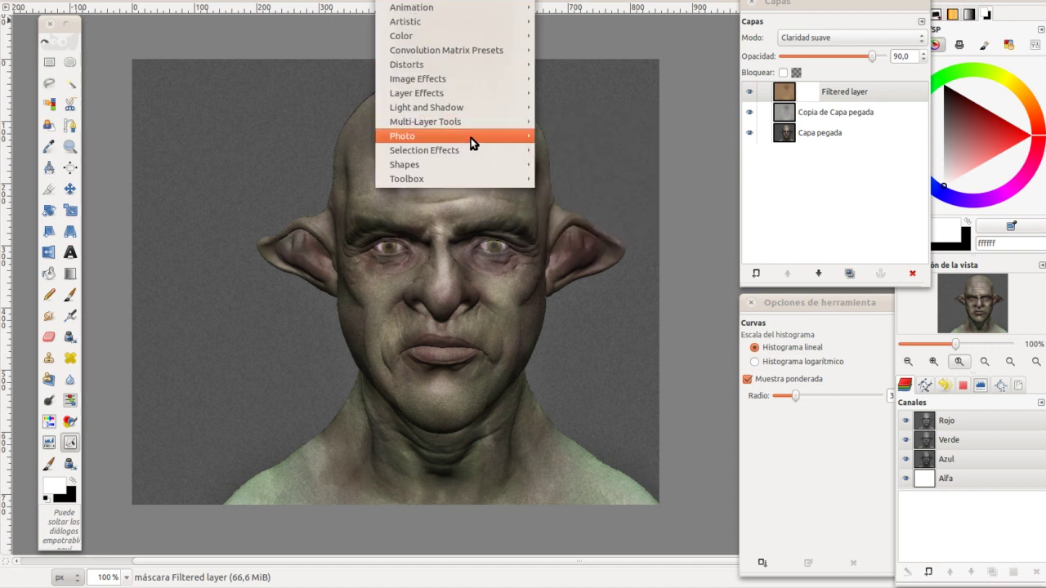
pyautogui.press('Escape')
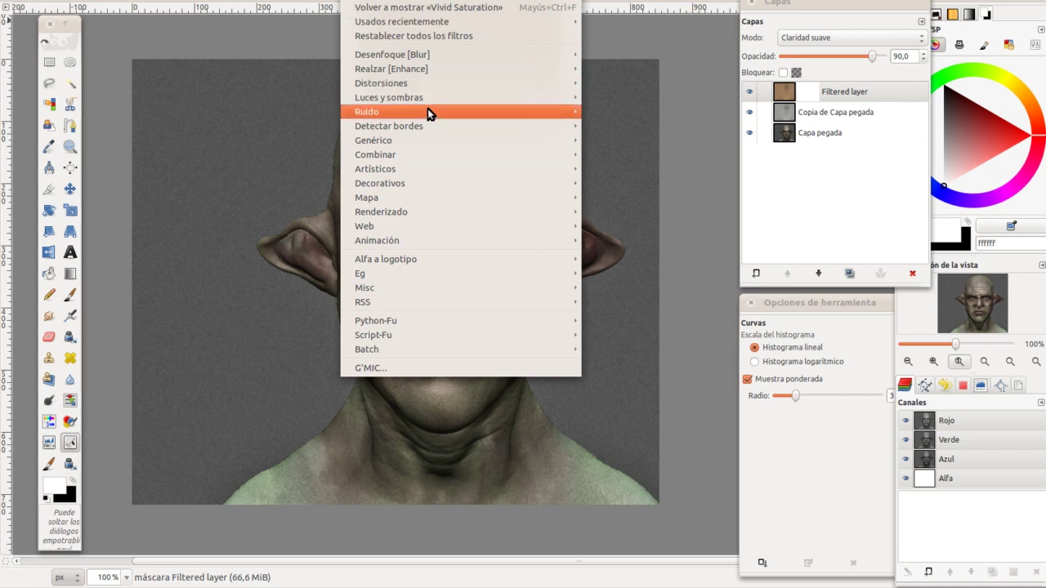
pyautogui.moveTo(388, 97)
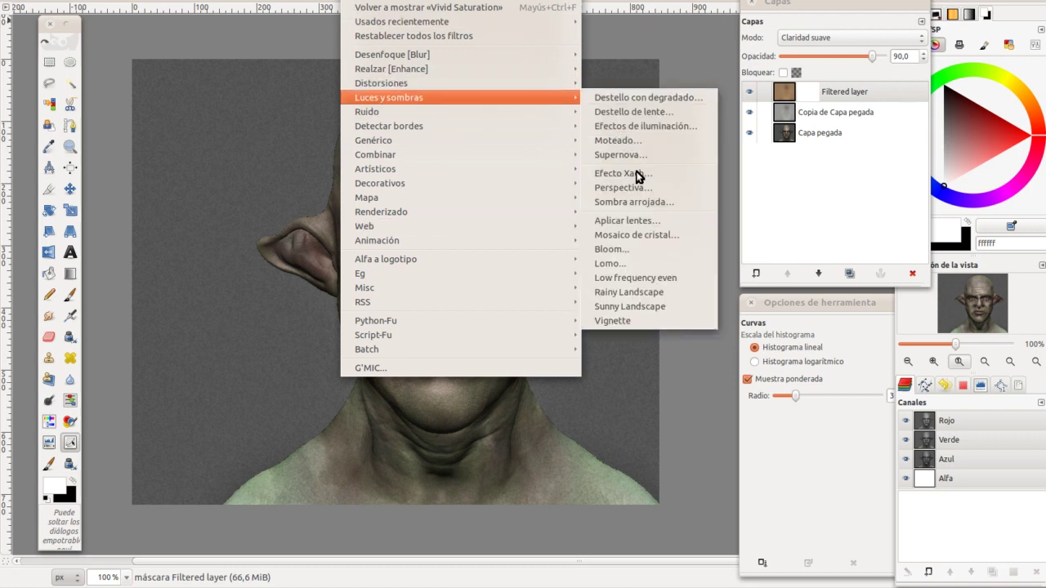
pyautogui.click(649, 319)
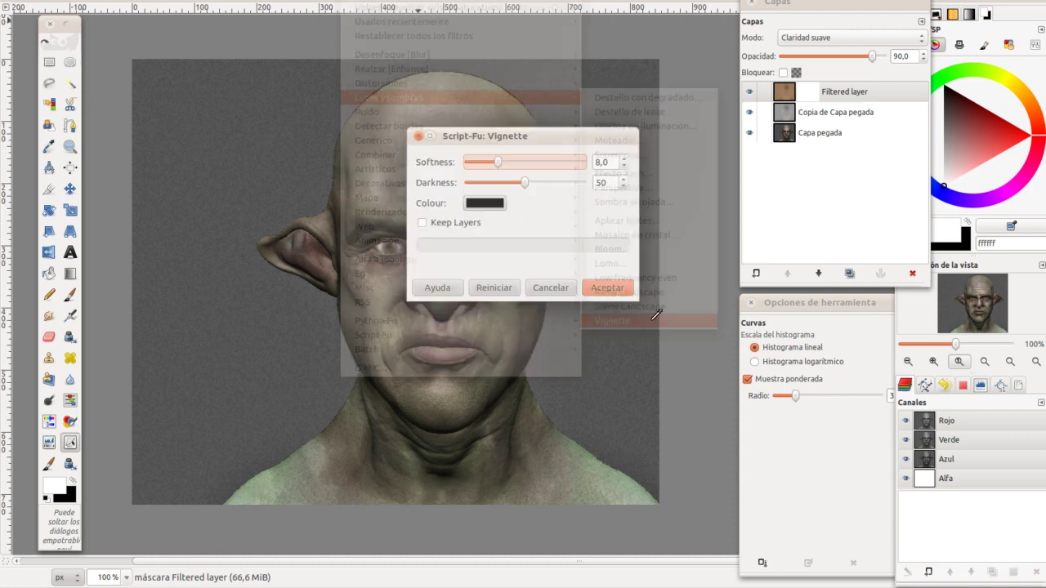
pyautogui.click(554, 291)
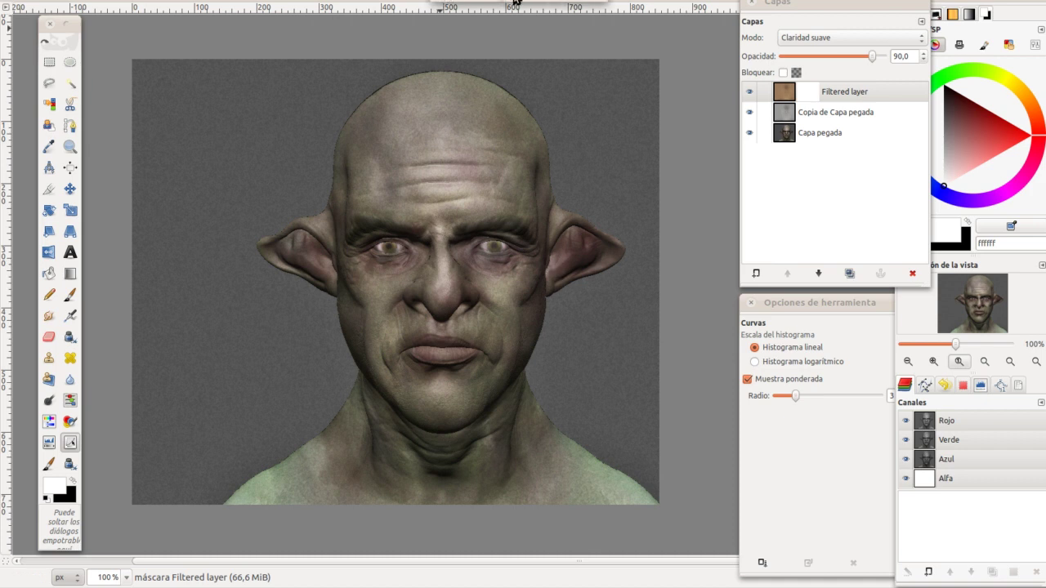
pyautogui.hotkey('ctrl', 'shift', 'f')
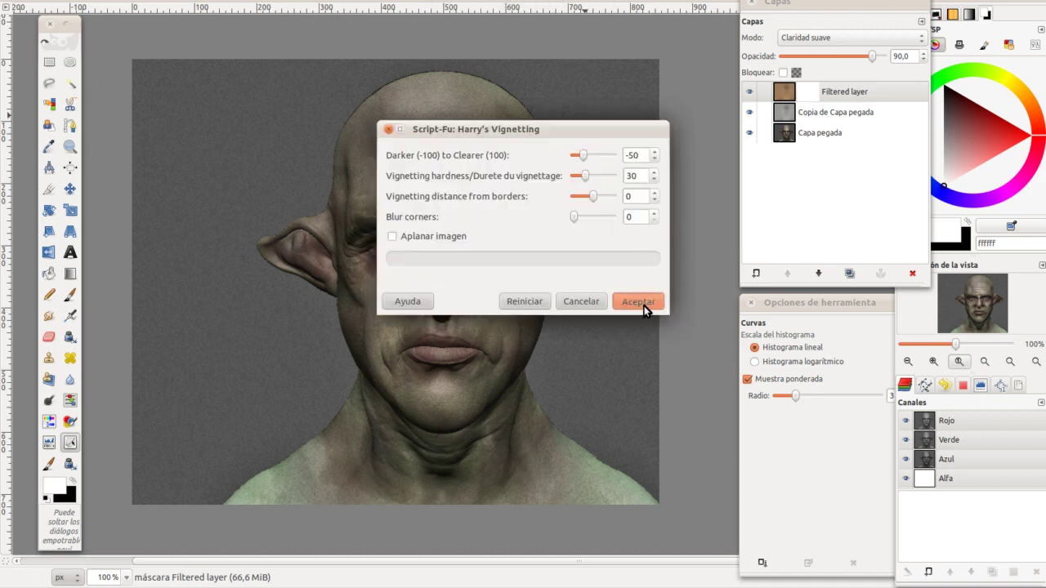
pyautogui.click(643, 302)
pyautogui.click(635, 351)
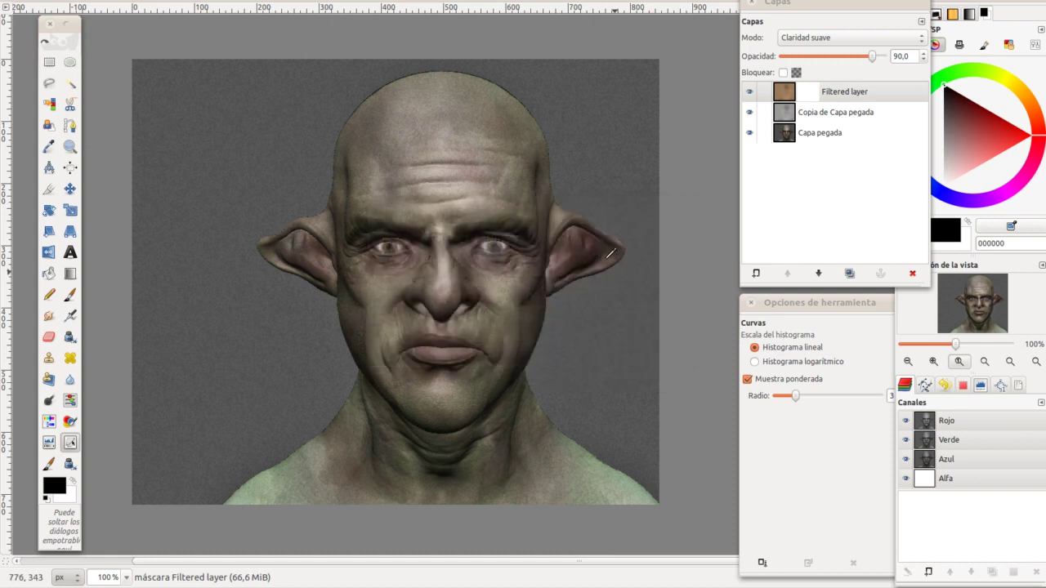
pyautogui.hotkey('alt', 'r')
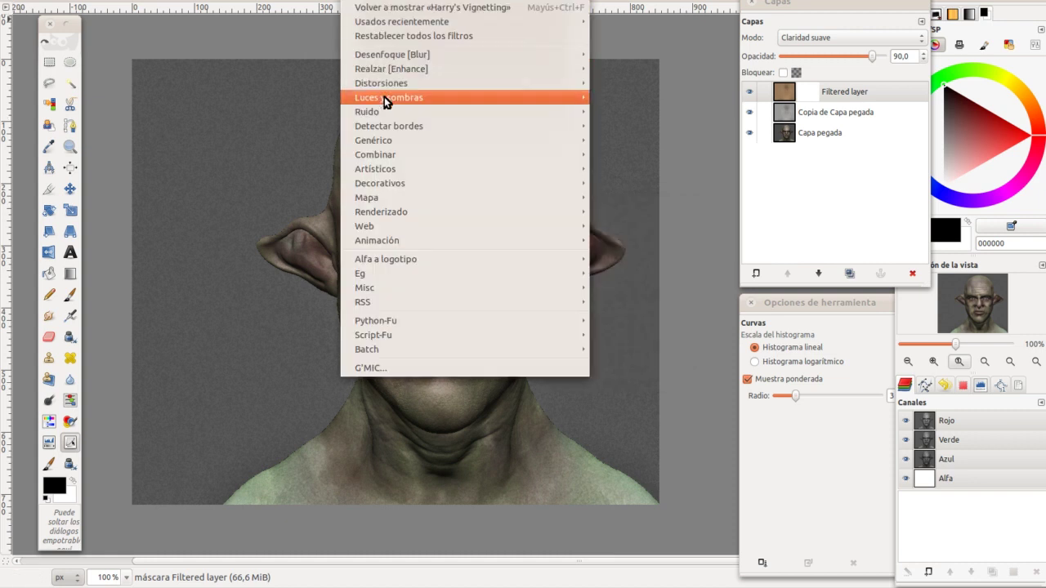
pyautogui.click(250, 36)
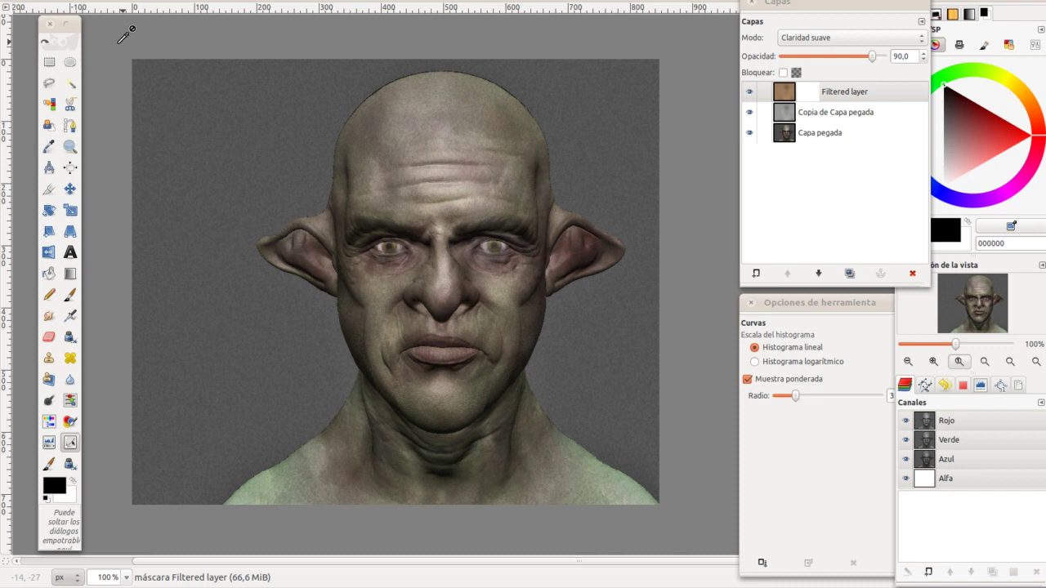
# Draw an elliptical selection centred over the orc's face
pyautogui.click(71, 62)
pyautogui.moveTo(140, 64); pyautogui.dragTo(653, 537)
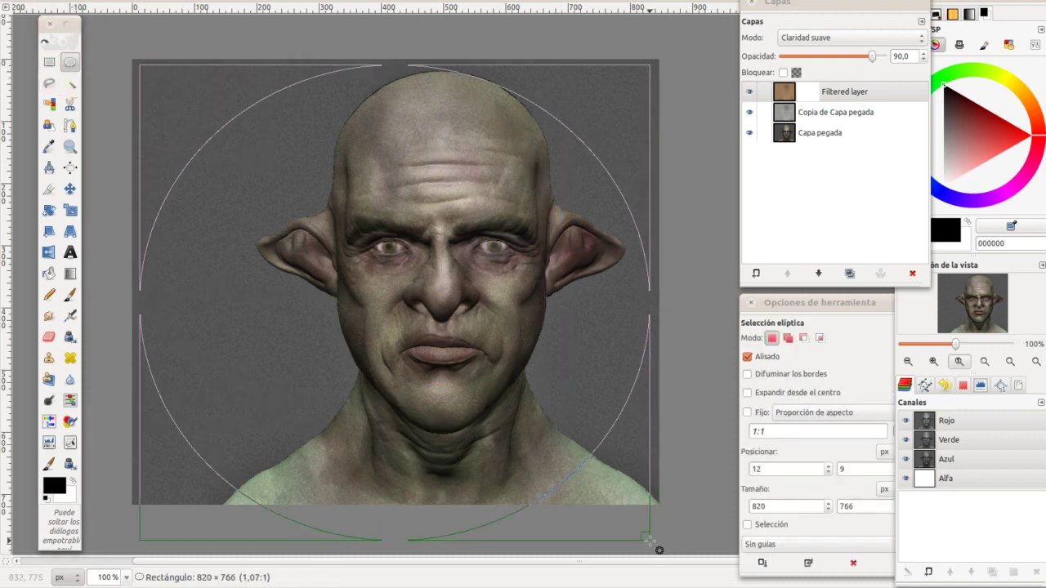
pyautogui.moveTo(653, 538)
pyautogui.mouseDown()
pyautogui.moveTo(318, 157)
pyautogui.moveTo(590, 417)
pyautogui.moveTo(606, 377)
pyautogui.mouseUp()
pyautogui.moveTo(371, 269); pyautogui.dragTo(411, 263)
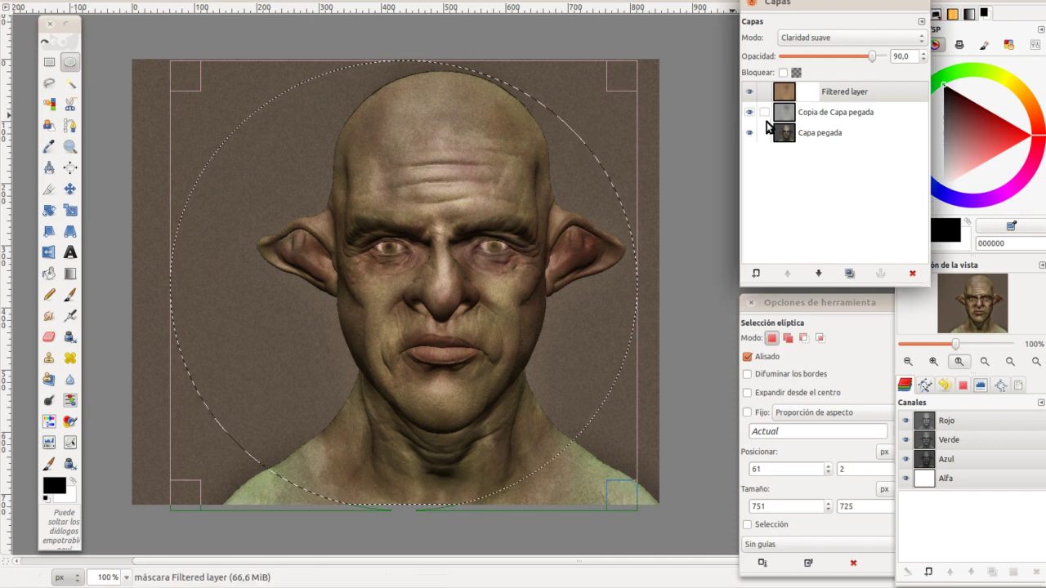
# Select the Filtered layer and toggle its visibility to compare the effect
pyautogui.click(816, 111)
pyautogui.click(860, 93)
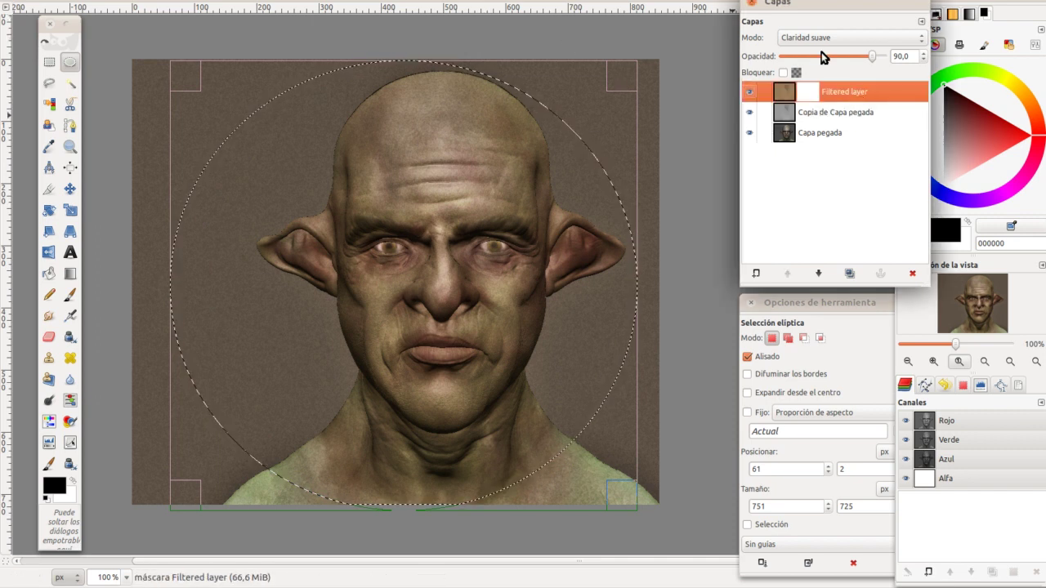
pyautogui.scroll(-10, 799, 54)
pyautogui.scroll(-5, 799, 55)
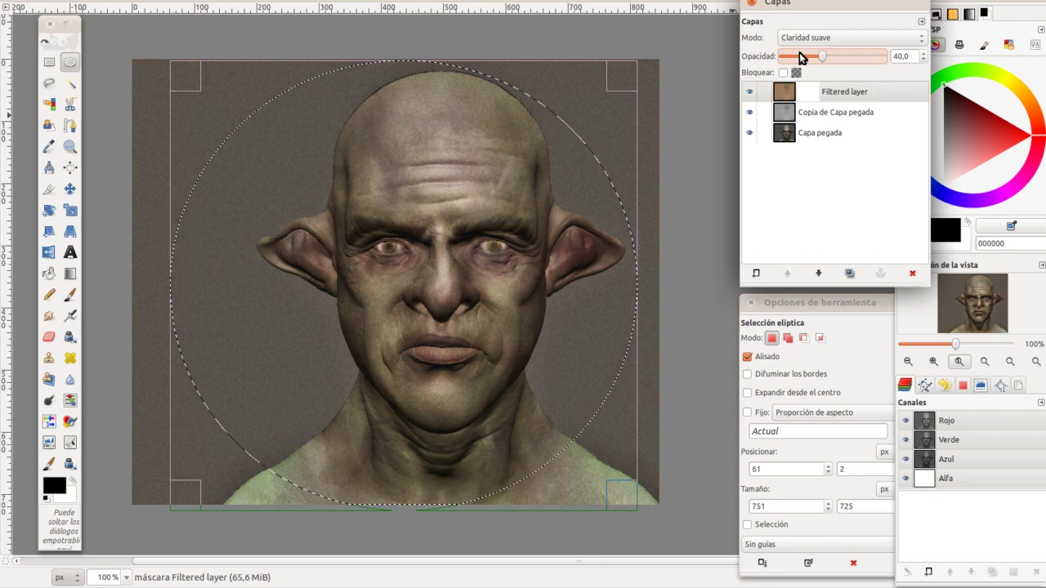
pyautogui.scroll(-5, 797, 54)
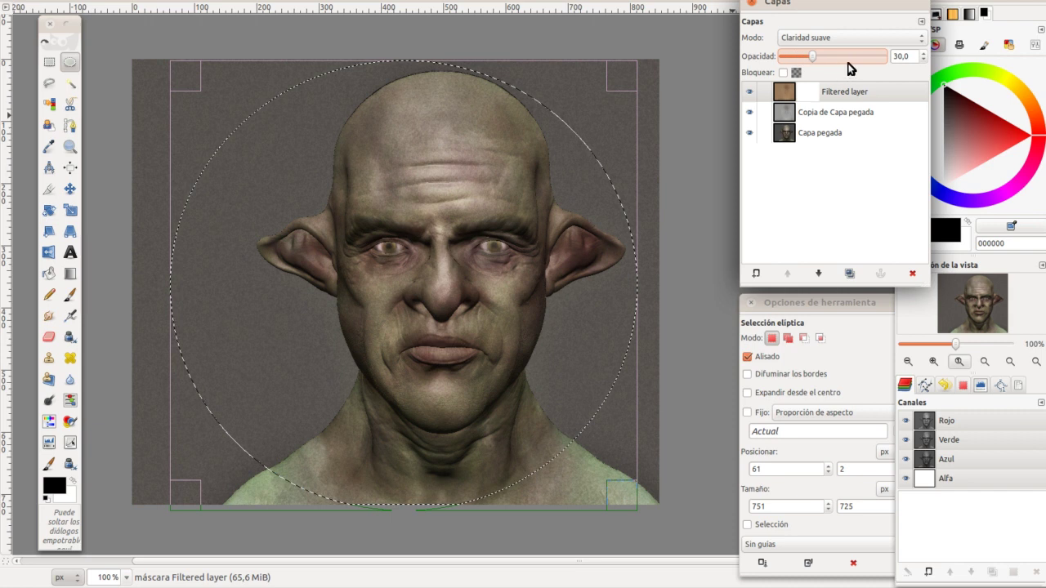
pyautogui.click(749, 92)
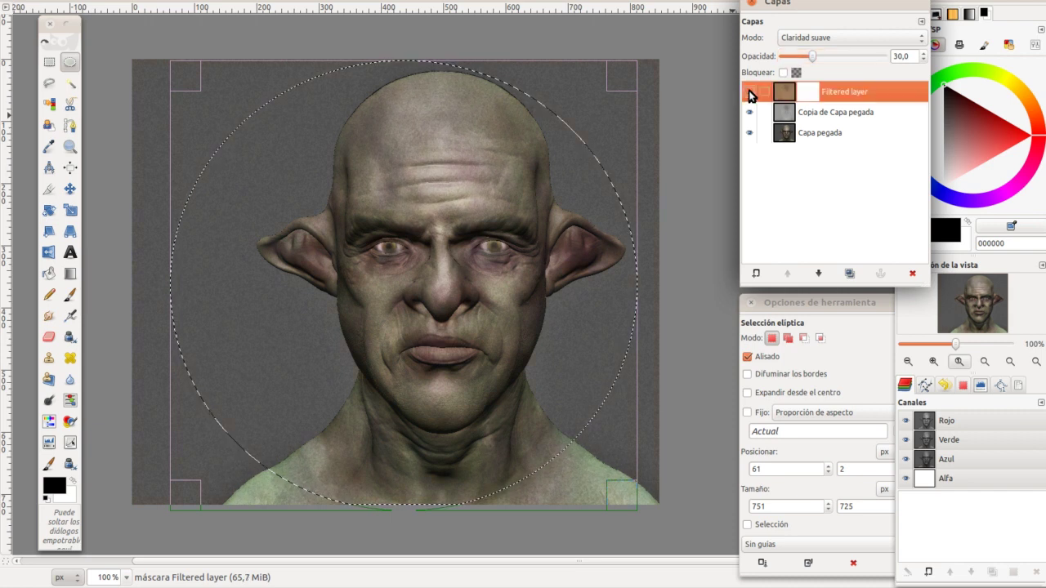
pyautogui.click(750, 91)
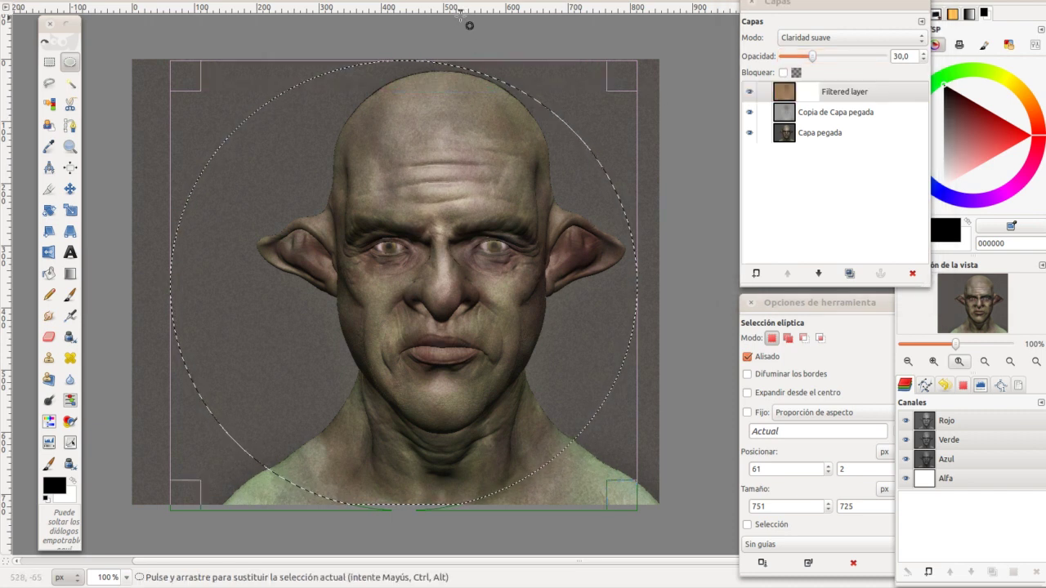
# Merge all visible layers into a single Capa pegada layer
pyautogui.hotkey('alt', 'r')
pyautogui.press('Escape')
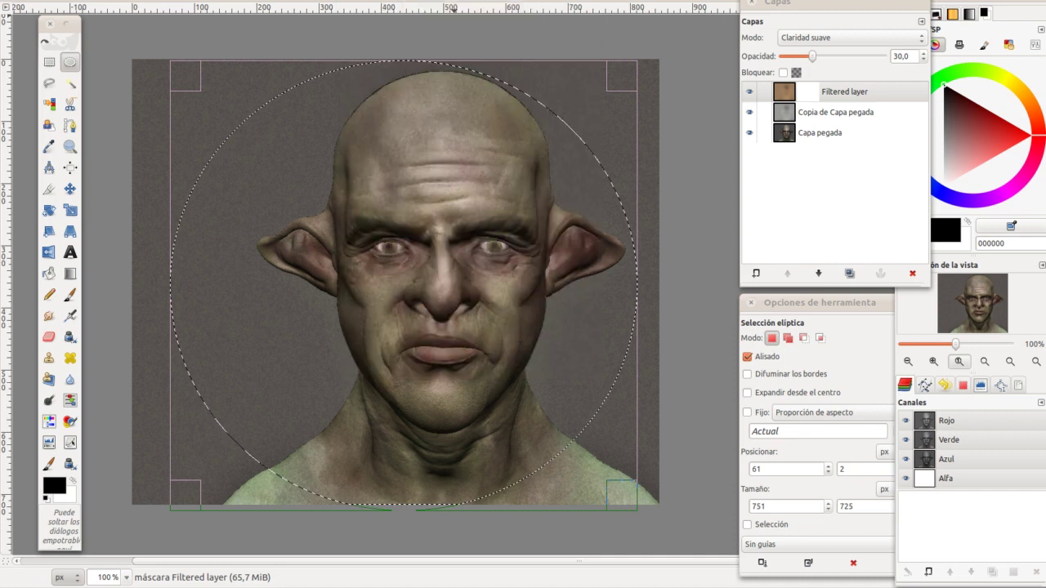
pyautogui.hotkey('ctrl', 'm')
pyautogui.press('Return')
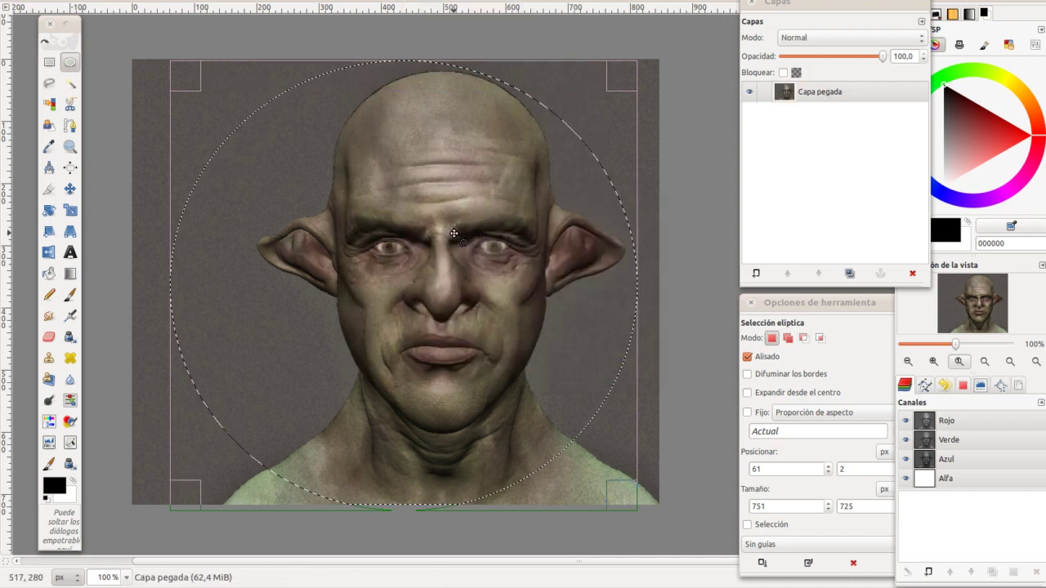
pyautogui.hotkey('alt', 'r')
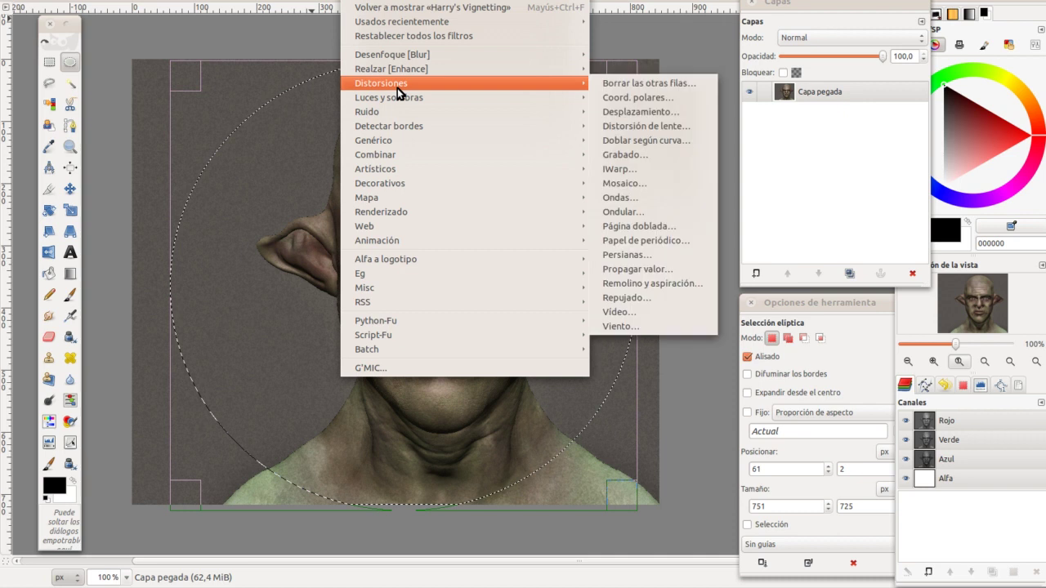
# Apply a vignette with default settings to darken the portrait's edges
pyautogui.click(644, 320)
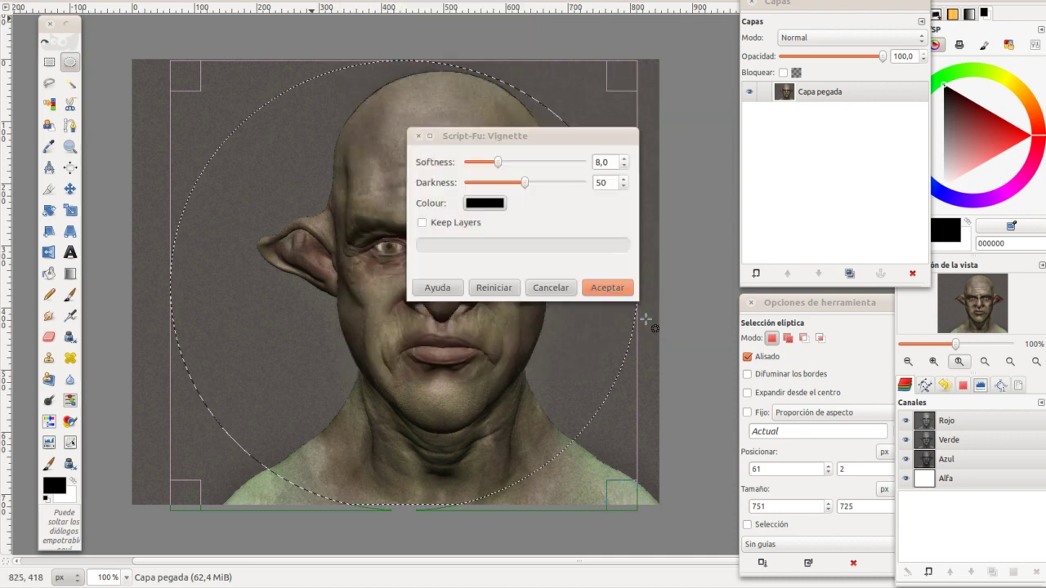
pyautogui.click(594, 287)
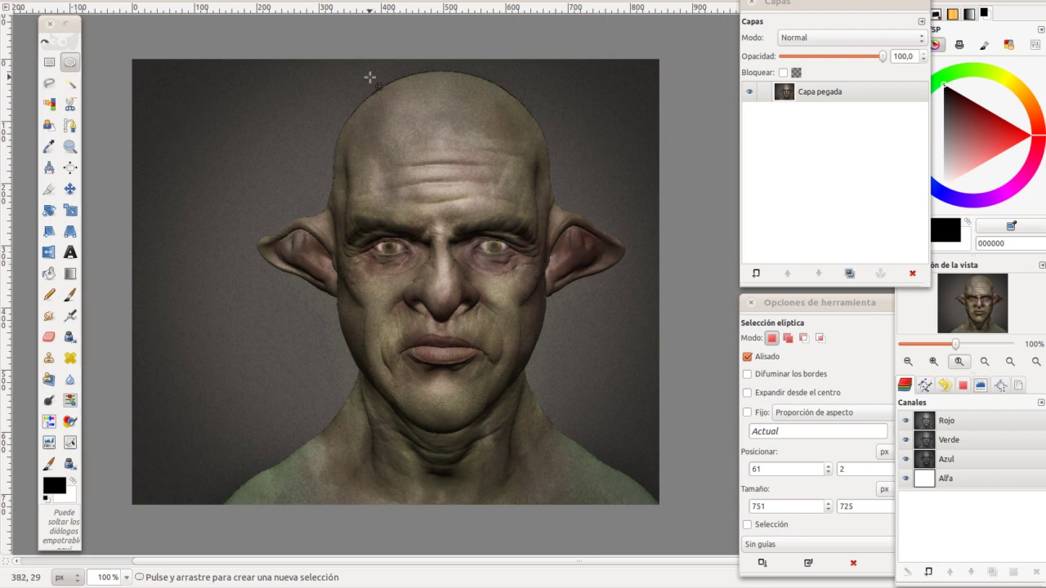
pyautogui.click(360, 0)
pyautogui.moveTo(381, 82)
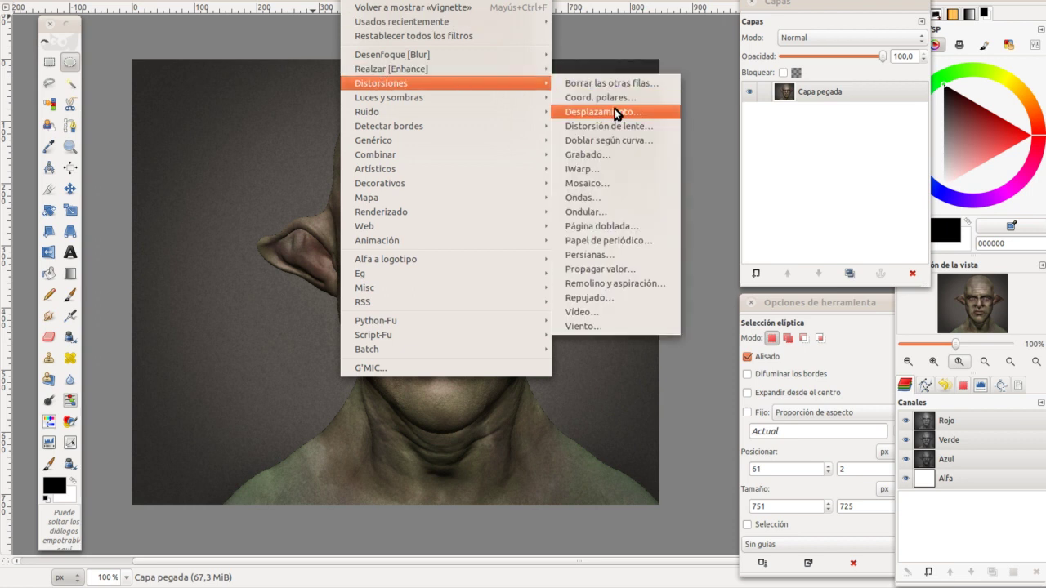
# Apply lens distortion with main 10, edge 9 and zoom 14 to bulge the face
pyautogui.click(611, 127)
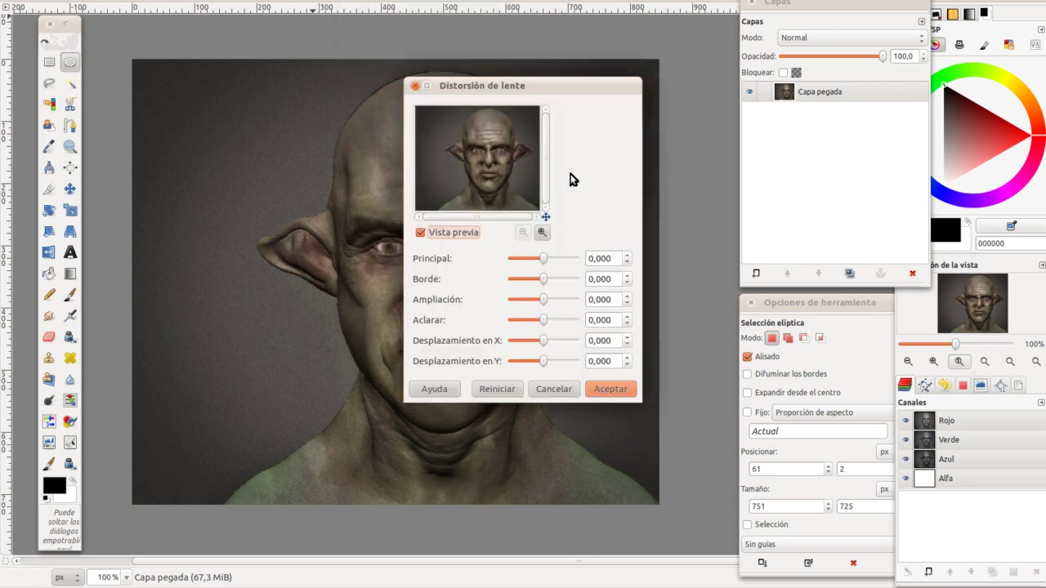
pyautogui.moveTo(554, 268); pyautogui.dragTo(565, 260)
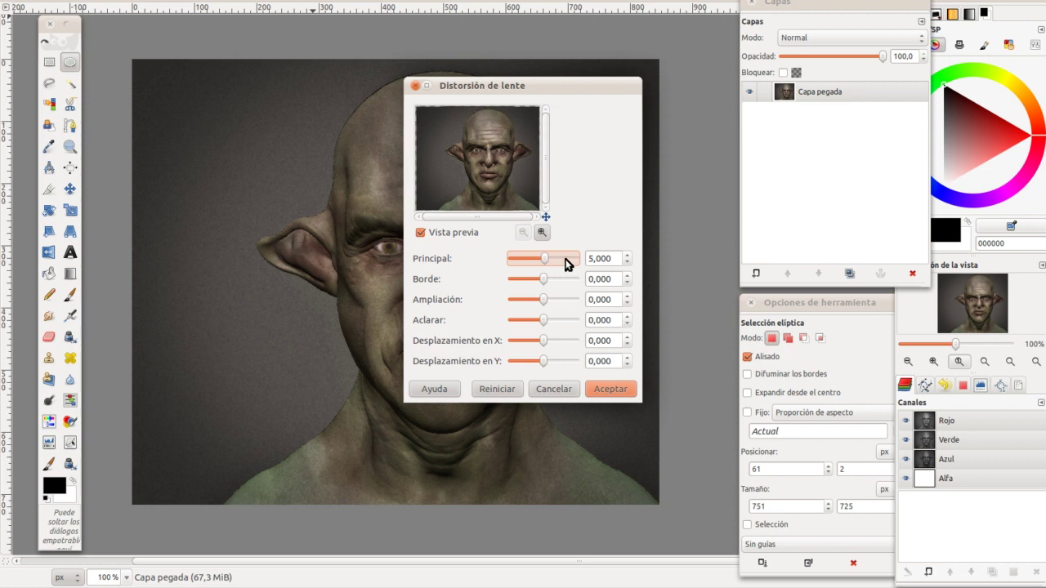
pyautogui.moveTo(558, 277); pyautogui.dragTo(565, 280)
pyautogui.scroll(3, 564, 278)
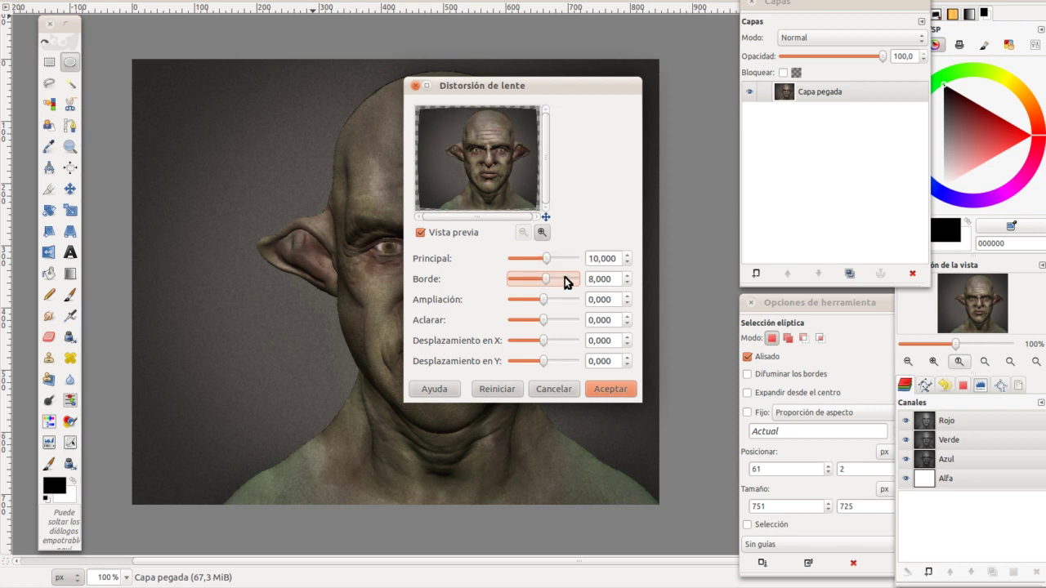
pyautogui.scroll(1, 562, 304)
pyautogui.scroll(2, 563, 303)
pyautogui.scroll(1, 563, 303)
pyautogui.scroll(2, 564, 303)
pyautogui.scroll(2, 563, 303)
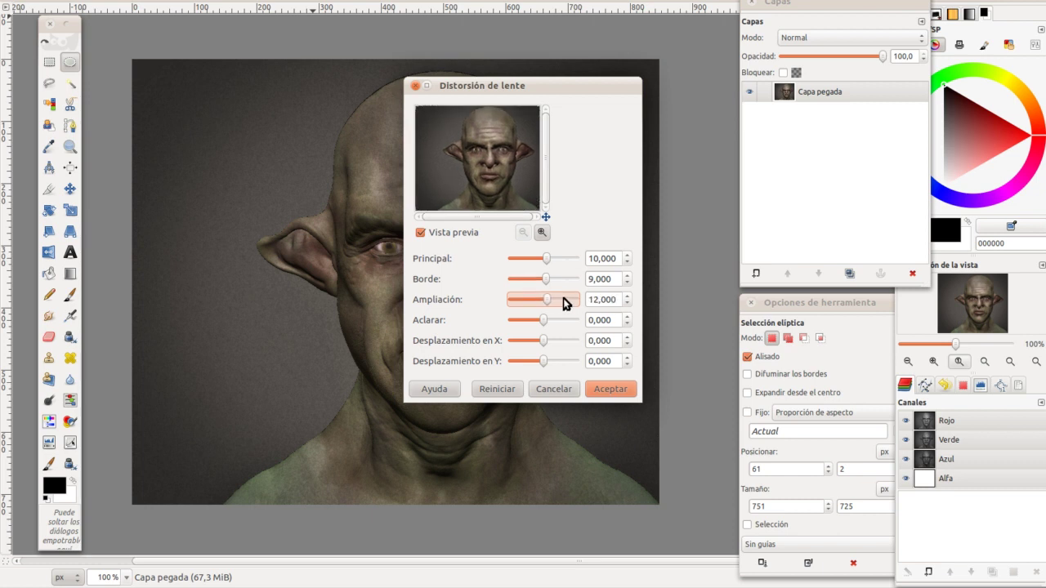
pyautogui.click(607, 388)
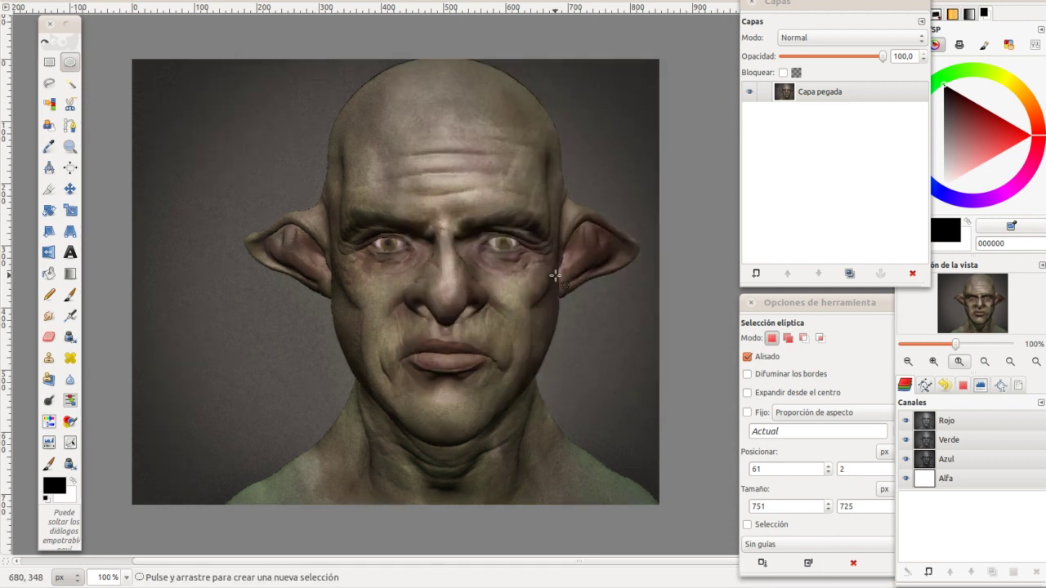
# Apply chromatic aberration with lateral blue and red shifts of 1.5 each
pyautogui.hotkey('alt', 'c')
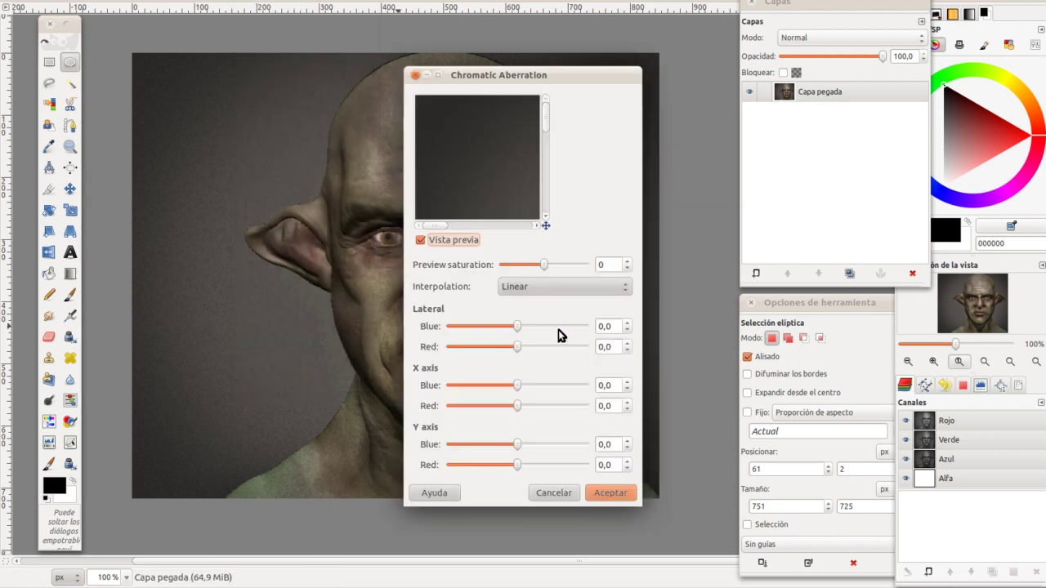
pyautogui.moveTo(545, 226); pyautogui.dragTo(559, 237)
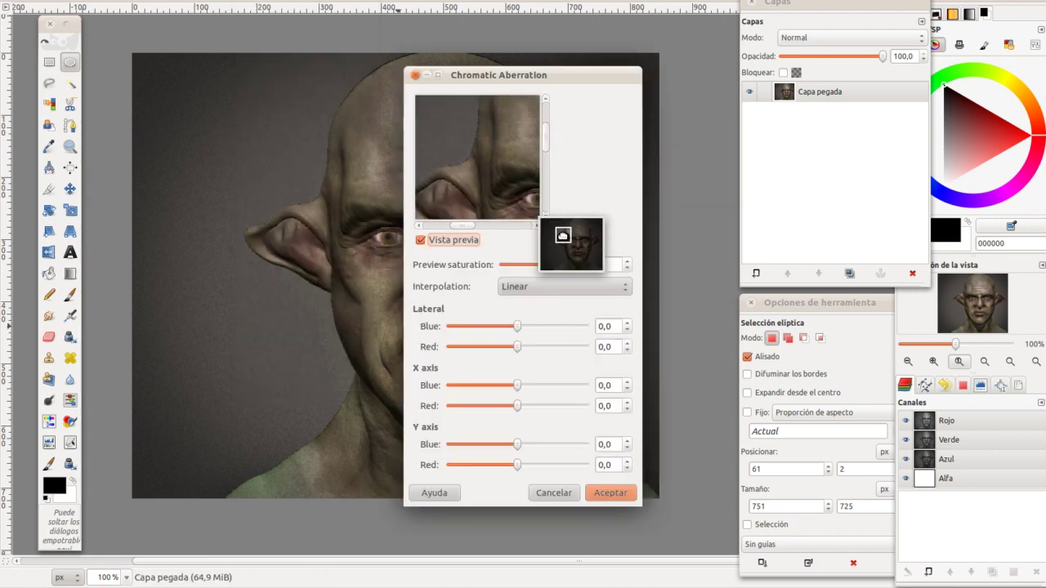
pyautogui.scroll(2, 547, 330)
pyautogui.scroll(1, 539, 336)
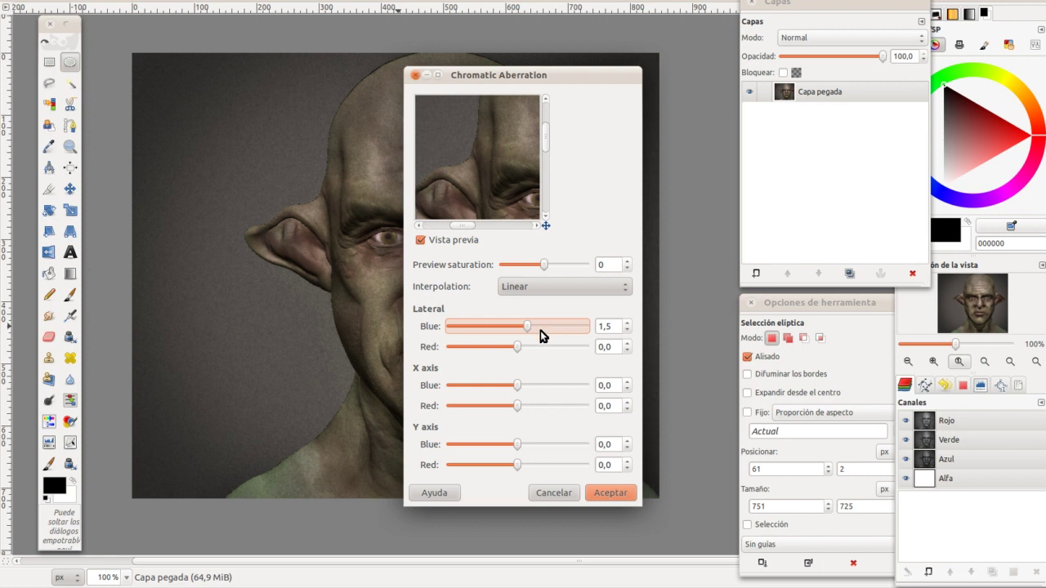
pyautogui.scroll(2, 556, 343)
pyautogui.scroll(1, 554, 344)
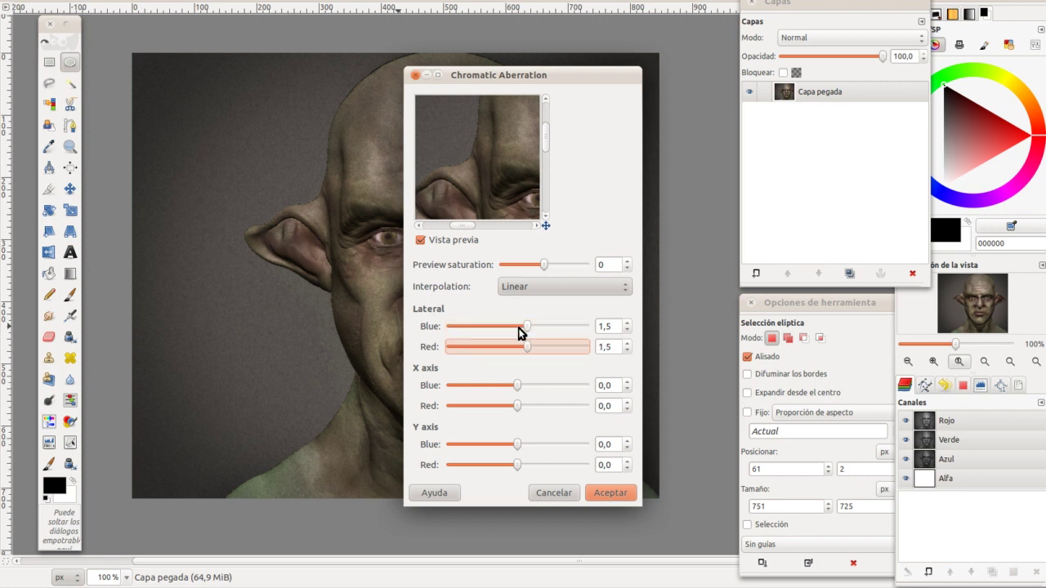
pyautogui.moveTo(546, 226); pyautogui.dragTo(562, 227)
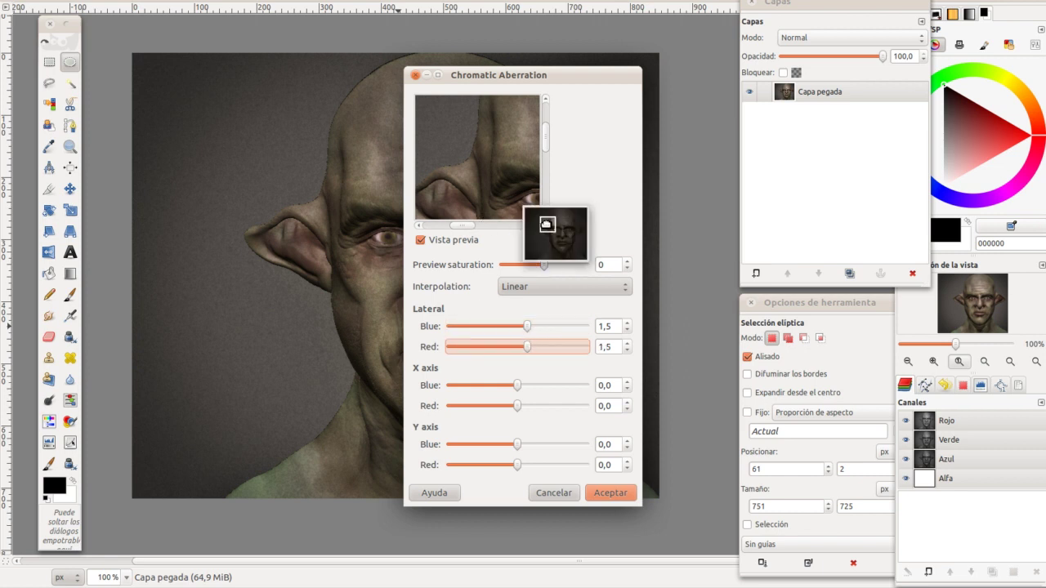
pyautogui.click(608, 492)
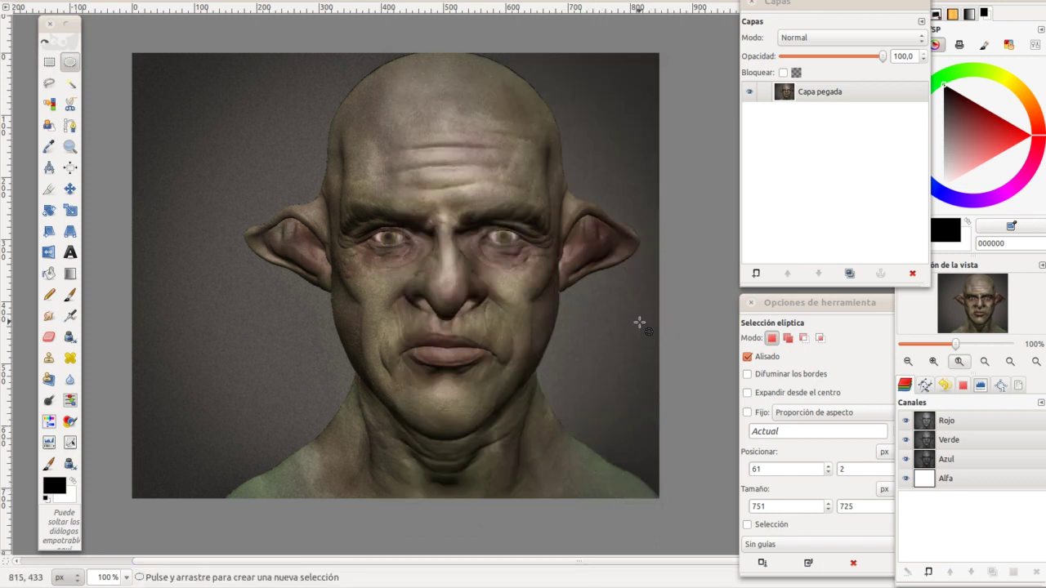
pyautogui.moveTo(596, 302); pyautogui.dragTo(605, 310)
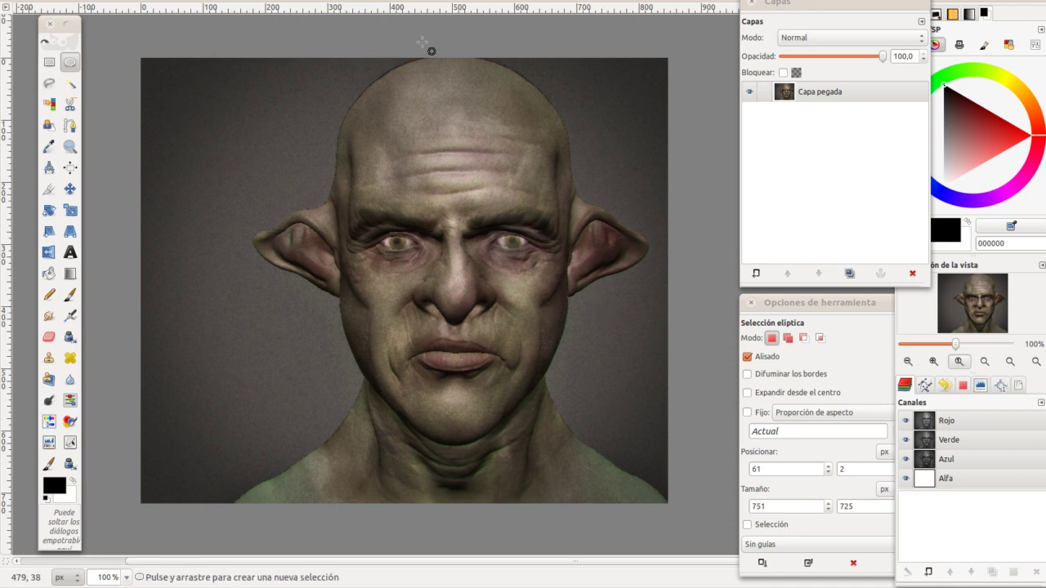
# Preview auto levels on the portrait layer, then cancel the change
pyautogui.click(298, 0)
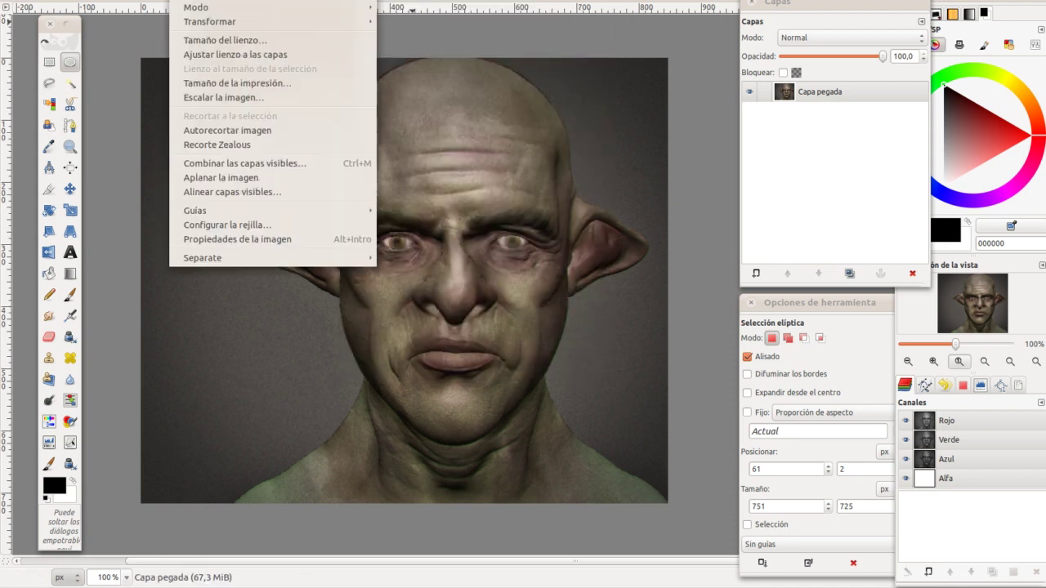
pyautogui.click(292, 64)
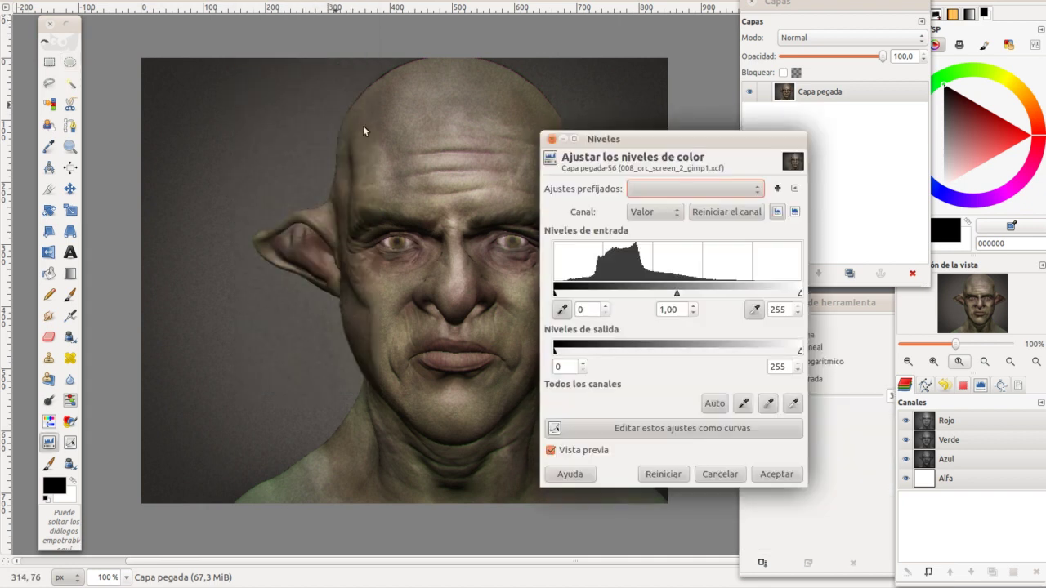
pyautogui.click(706, 406)
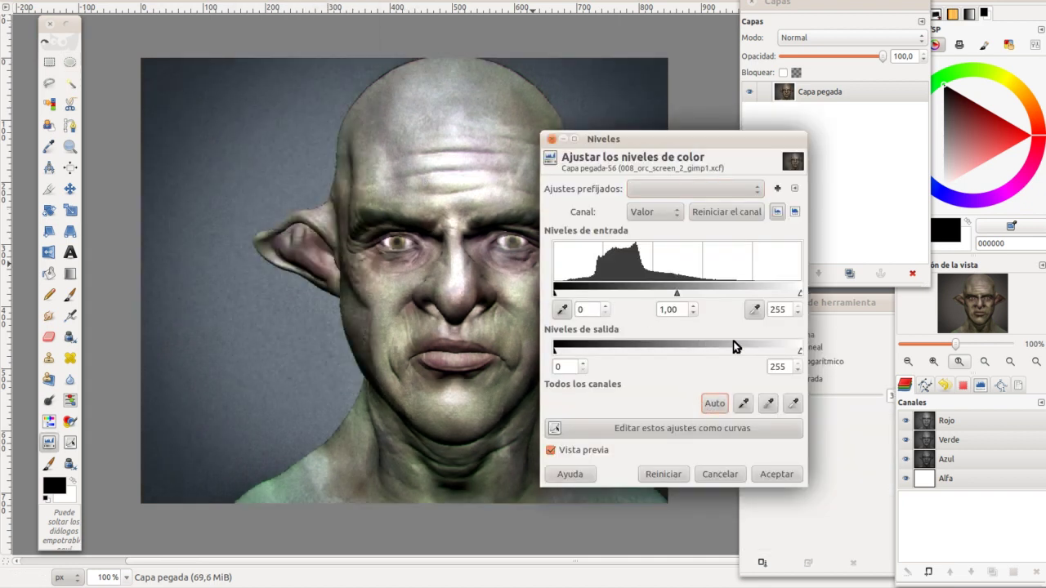
pyautogui.click(715, 479)
# Duplicate the portrait, auto-level the copy, and set its opacity to 50%
pyautogui.click(849, 272)
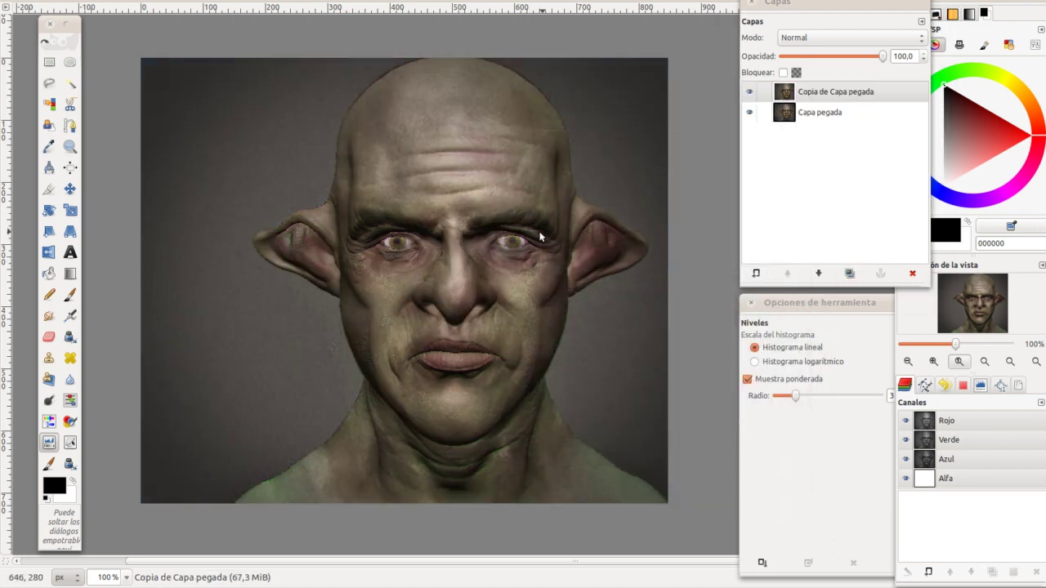
pyautogui.click(602, 319)
pyautogui.click(715, 405)
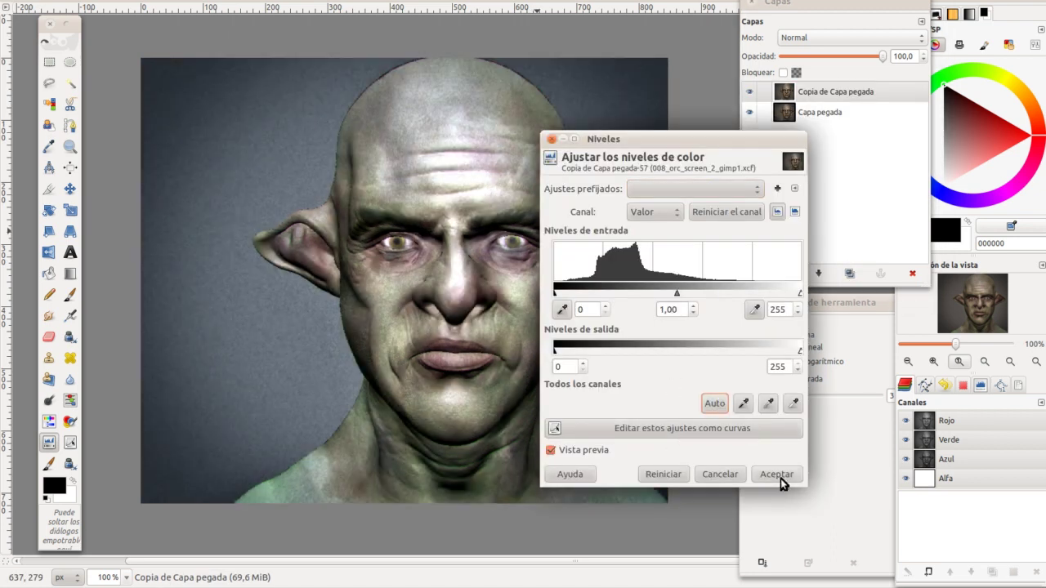
pyautogui.click(778, 478)
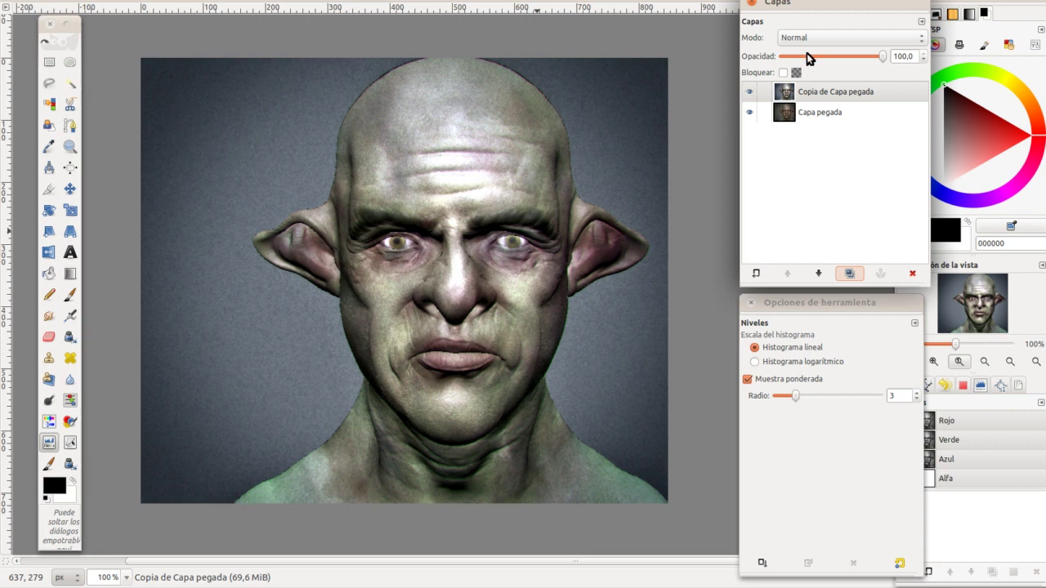
pyautogui.click(806, 53)
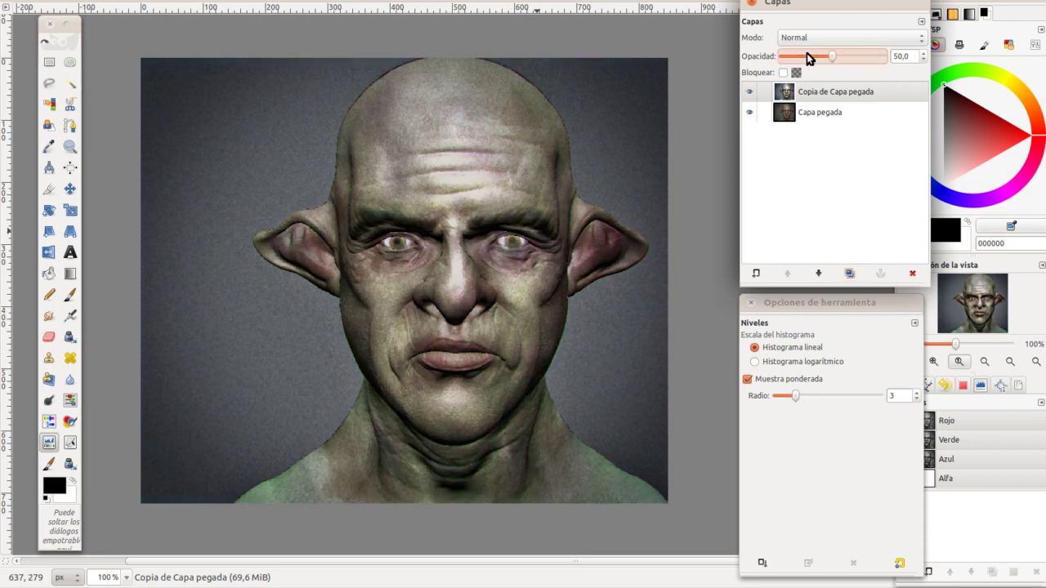
pyautogui.moveTo(446, 188); pyautogui.dragTo(445, 189)
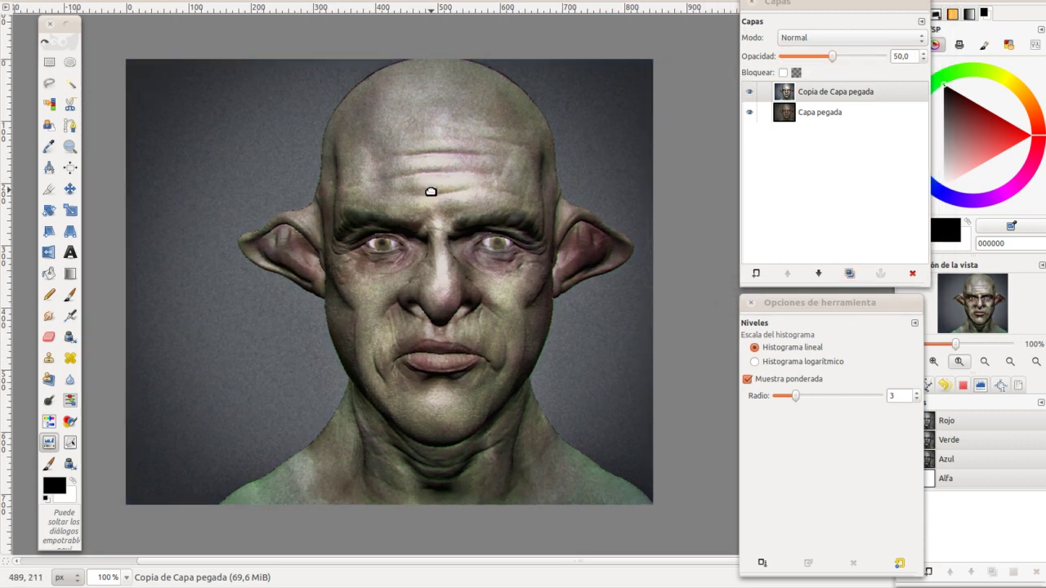
# Save the image as 008_orc_screen_2_gimp2.xcf
pyautogui.hotkey('ctrl', 's')
pyautogui.press('Right')
pyautogui.press('Return')
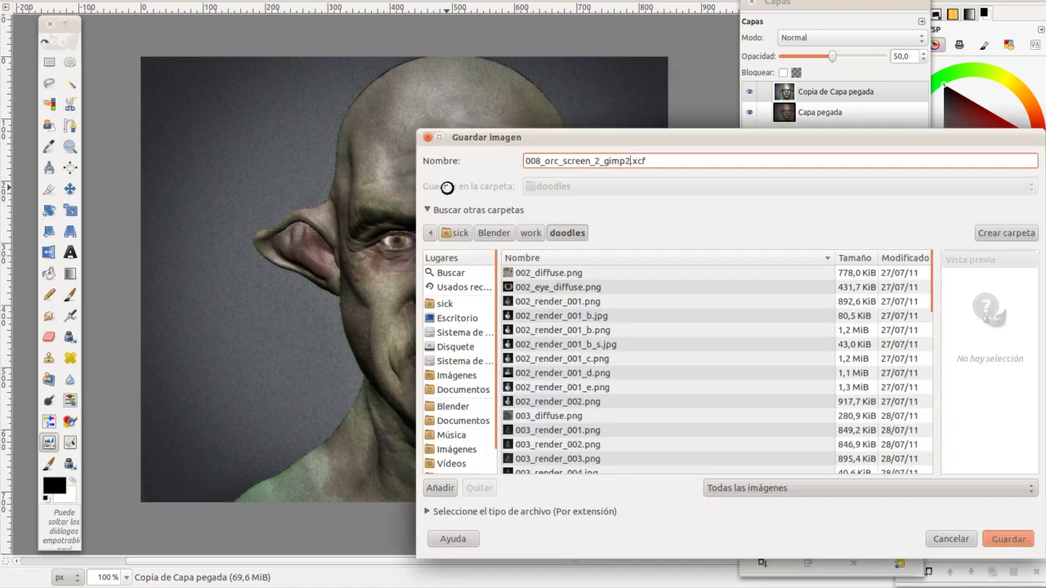
pyautogui.hotkey('ctrl', 'shift', 's')
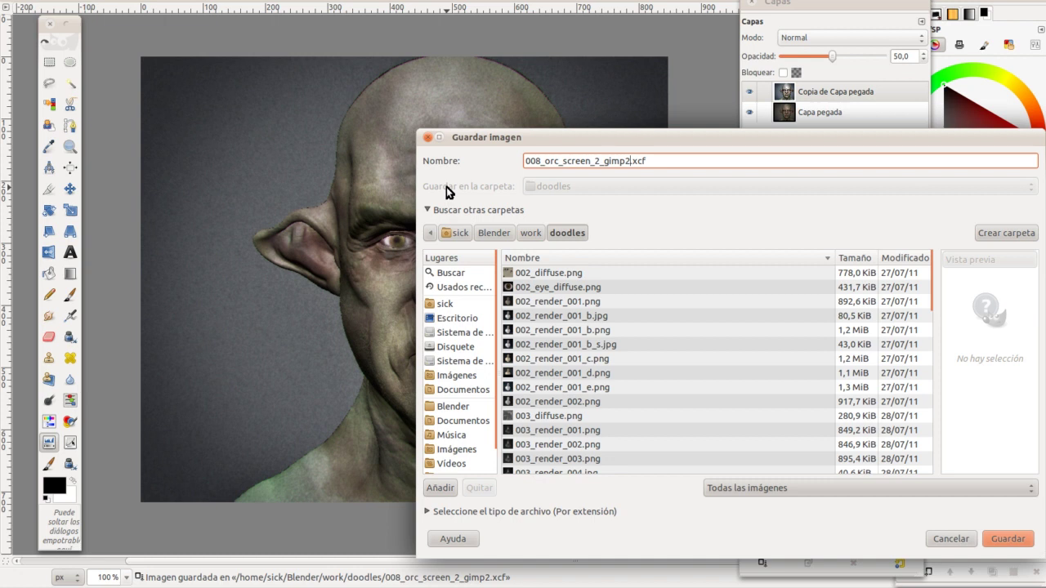